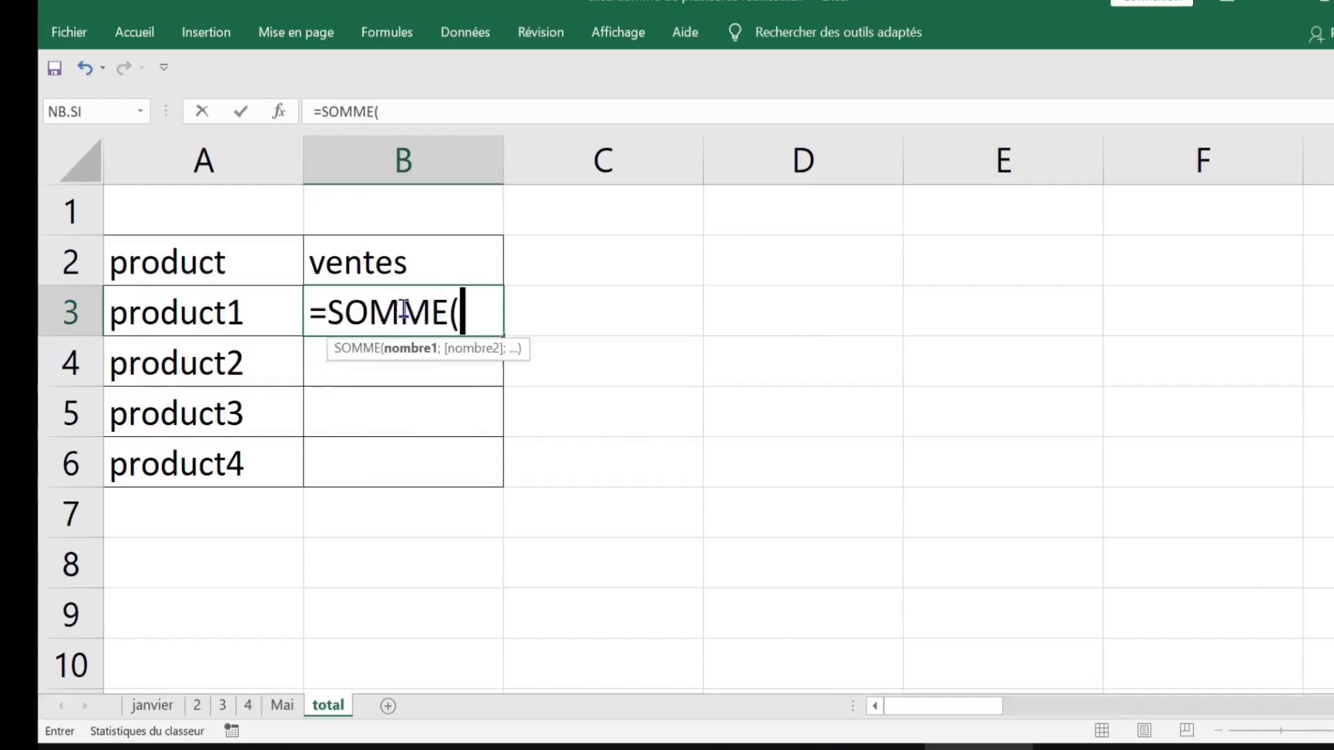
Complete the product1 total in B3 of the total sheet as =SOMME('janvier:Mai'!D2), summing D2 across the monthly sheets.
{"action": "left_click", "coordinate": [168, 707]}
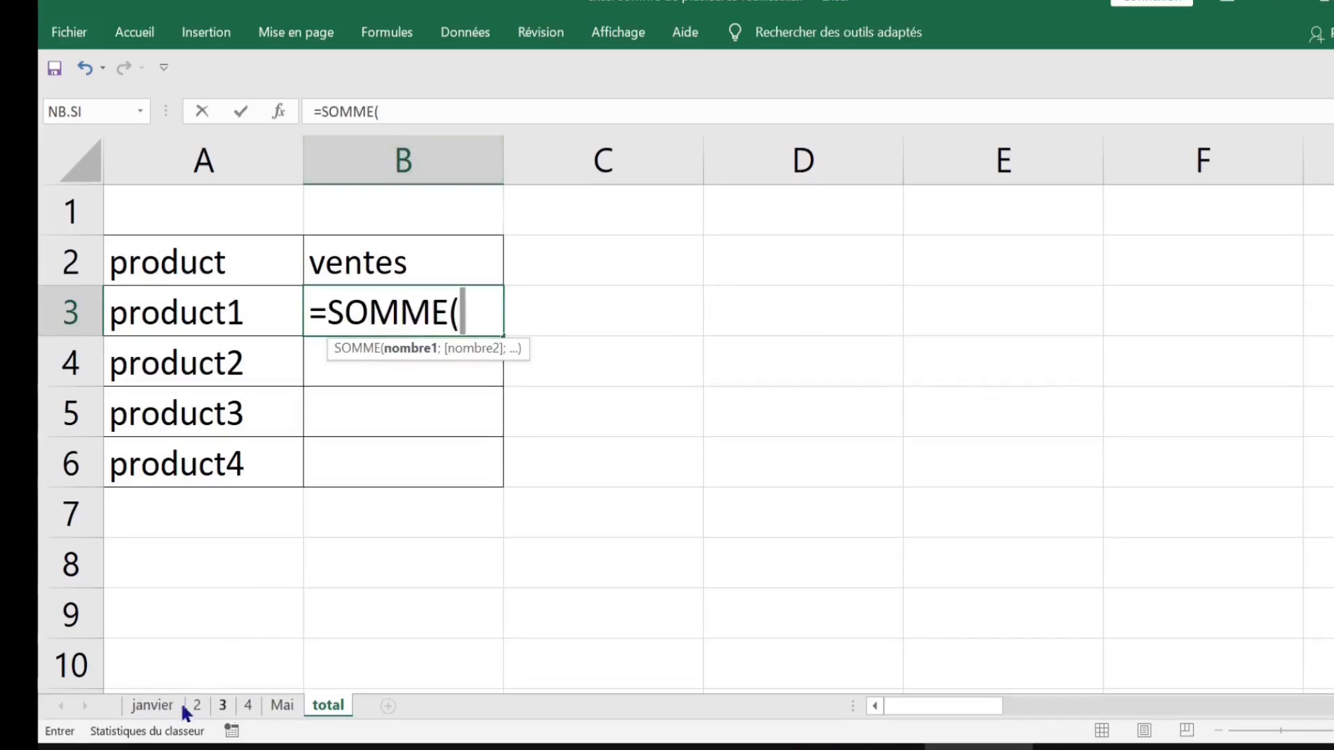
{"action": "left_click", "coordinate": [147, 703]}
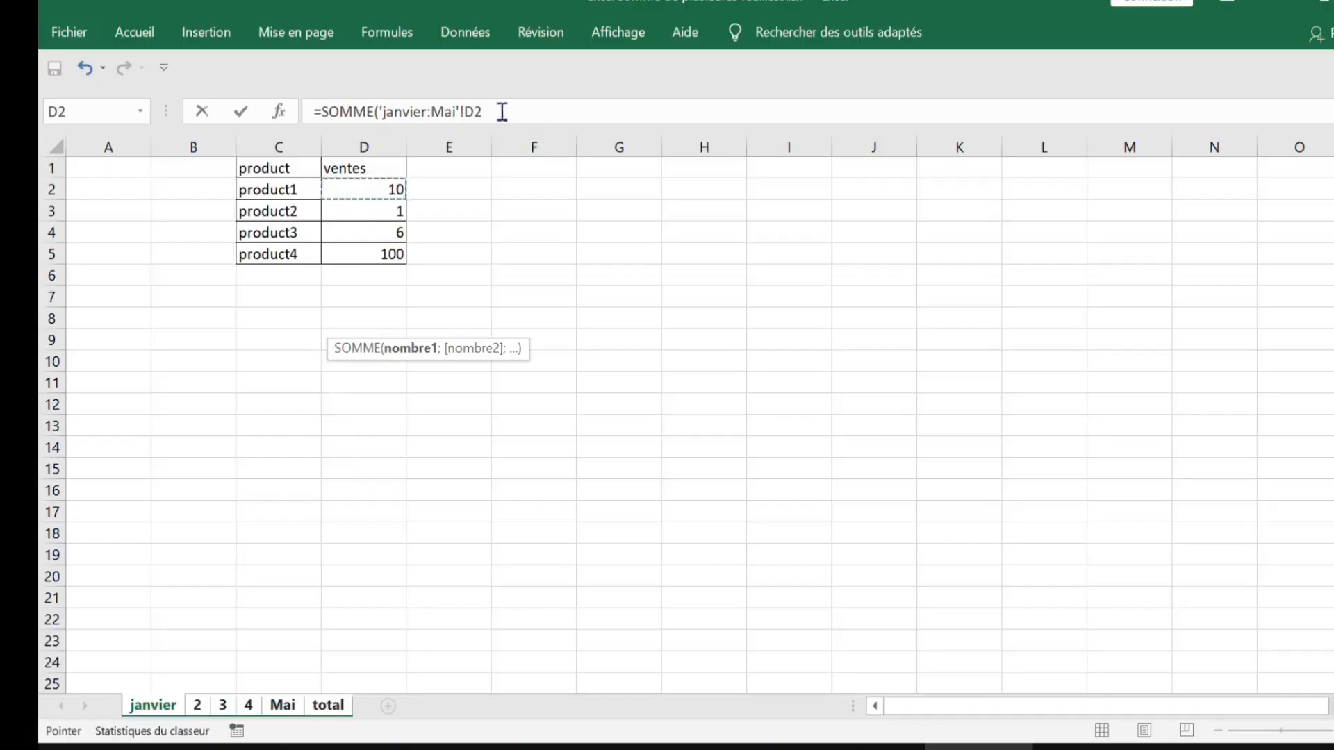
{"action": "left_click", "coordinate": [489, 110]}
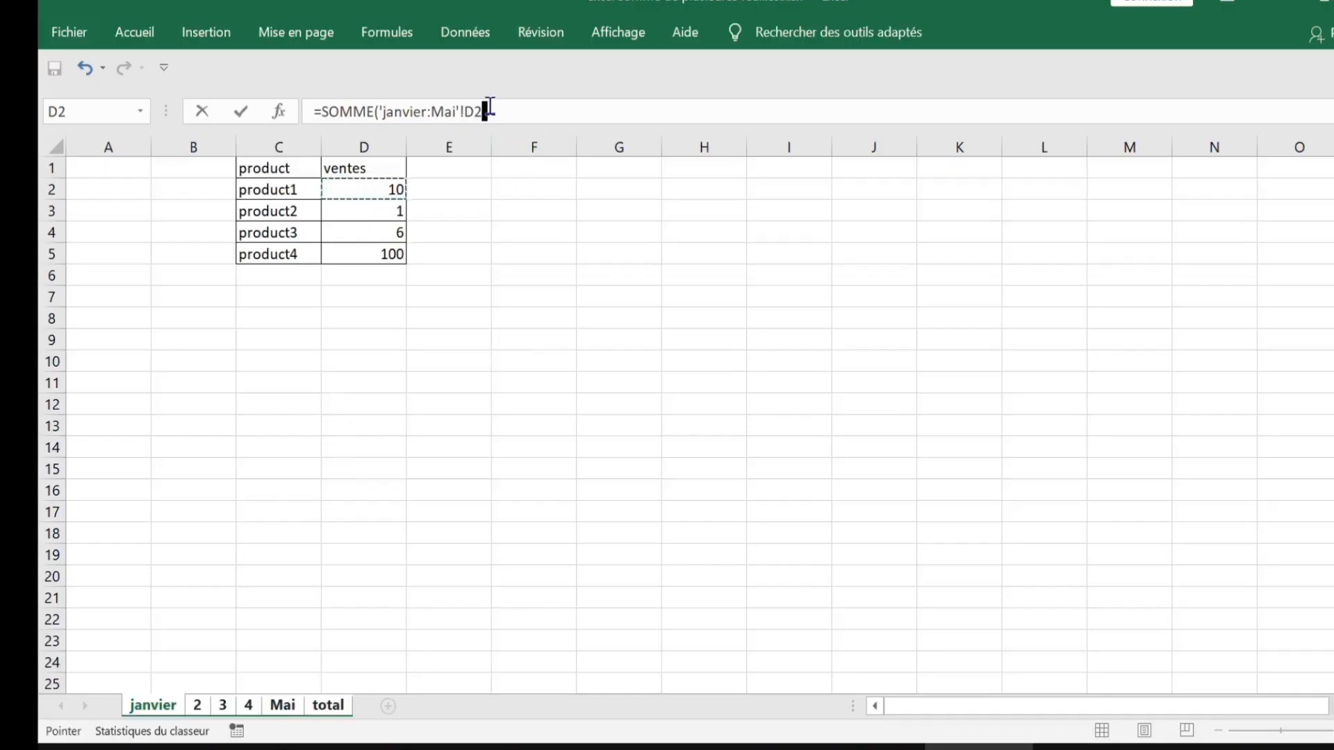
{"action": "left_click_drag", "start_coordinate": [462, 107], "coordinate": [384, 110]}
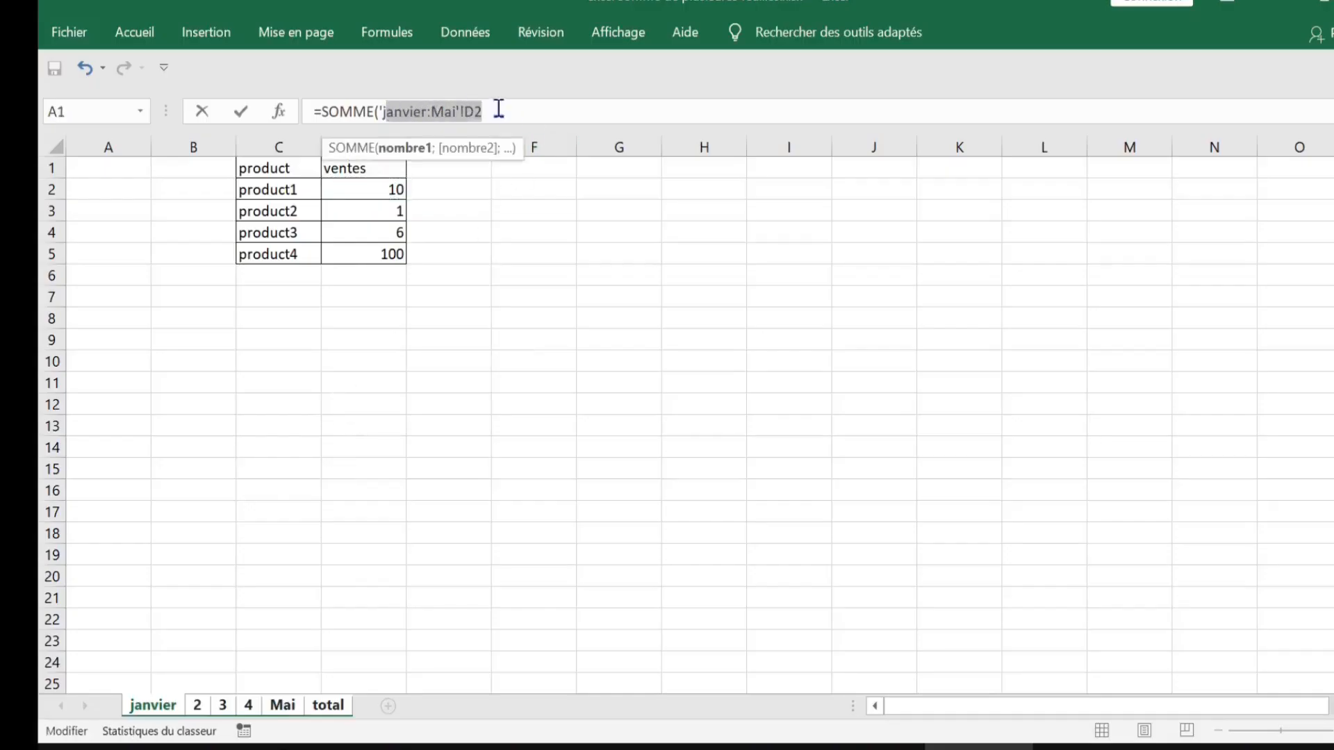
{"action": "left_click", "coordinate": [544, 104]}
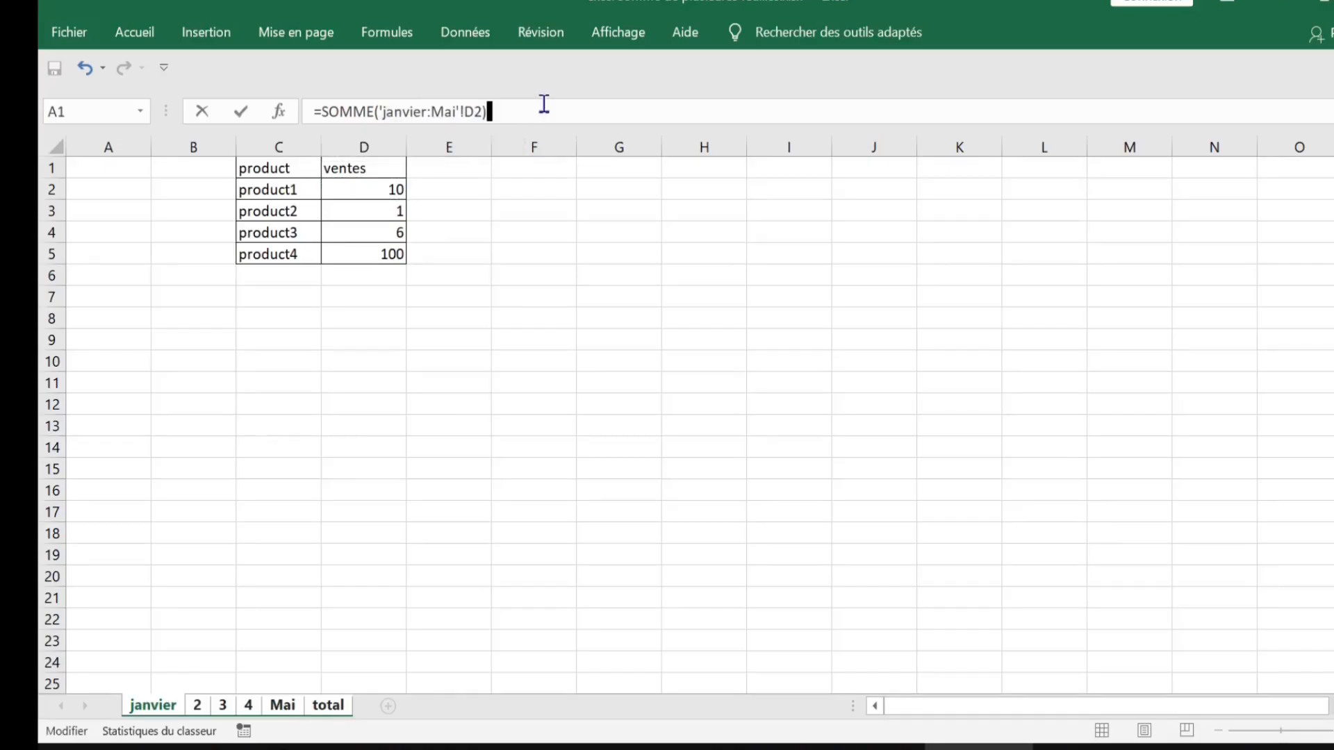
{"action": "key", "text": "Return"}
Fill the B3 sum formula down through B6 for product2 to product4.
{"action": "left_click", "coordinate": [463, 309]}
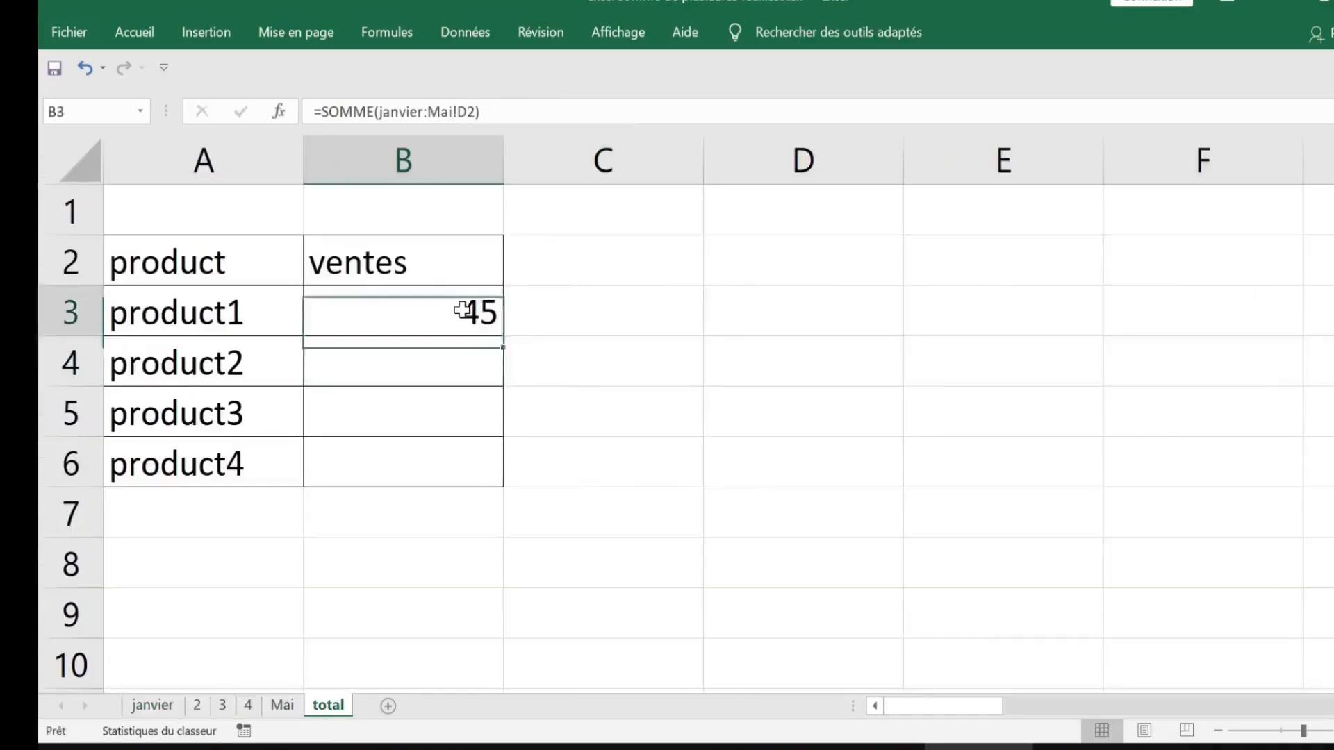
{"action": "left_click_drag", "start_coordinate": [505, 341], "coordinate": [501, 473]}
{"action": "left_click_drag", "start_coordinate": [438, 353], "coordinate": [453, 455]}
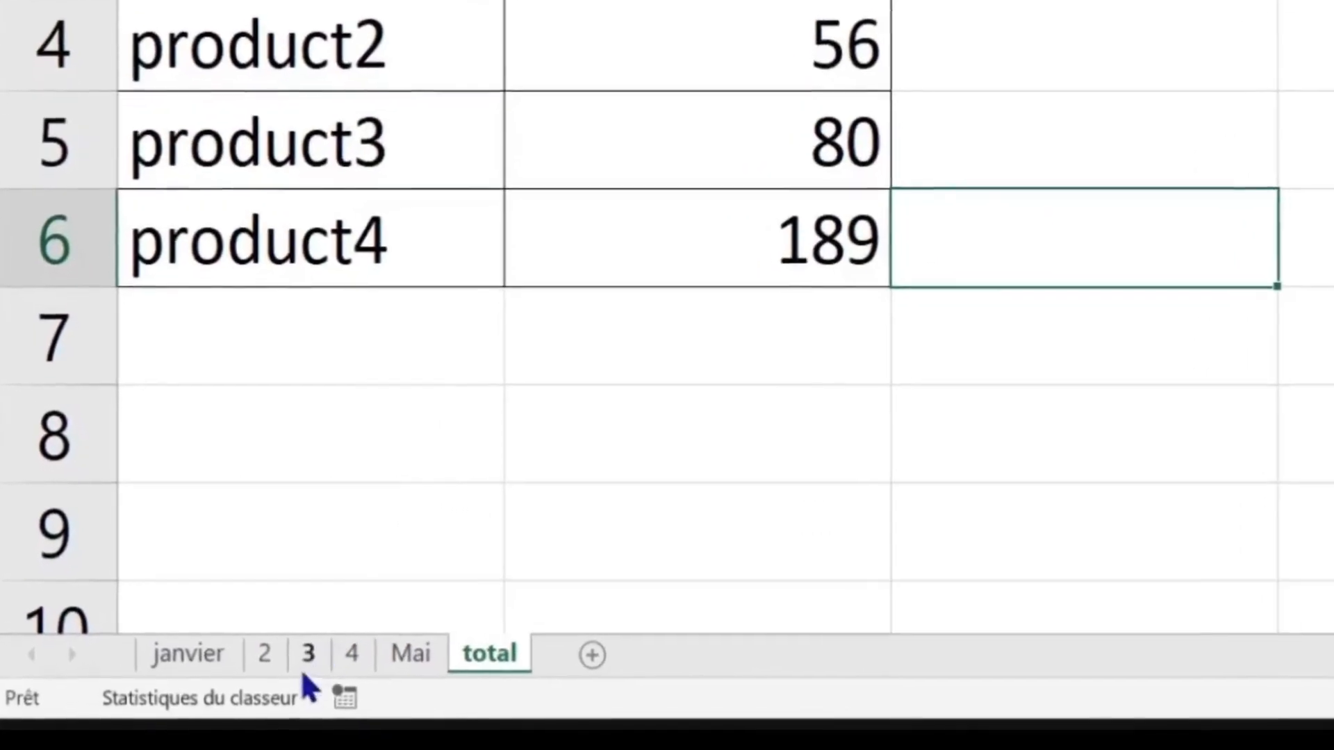
Duplicate the Mai sheet and place the copy between Mai and total.
{"action": "left_click", "coordinate": [295, 662]}
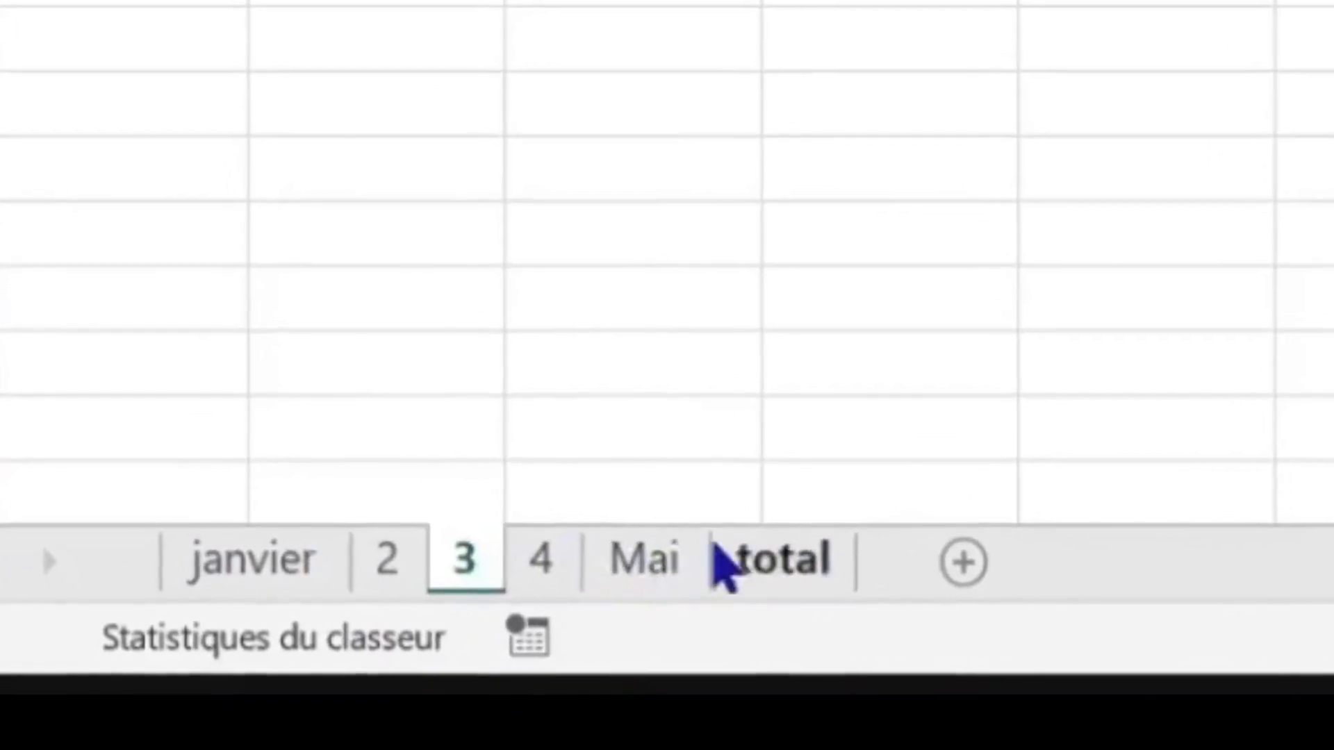
{"action": "left_click", "coordinate": [624, 567]}
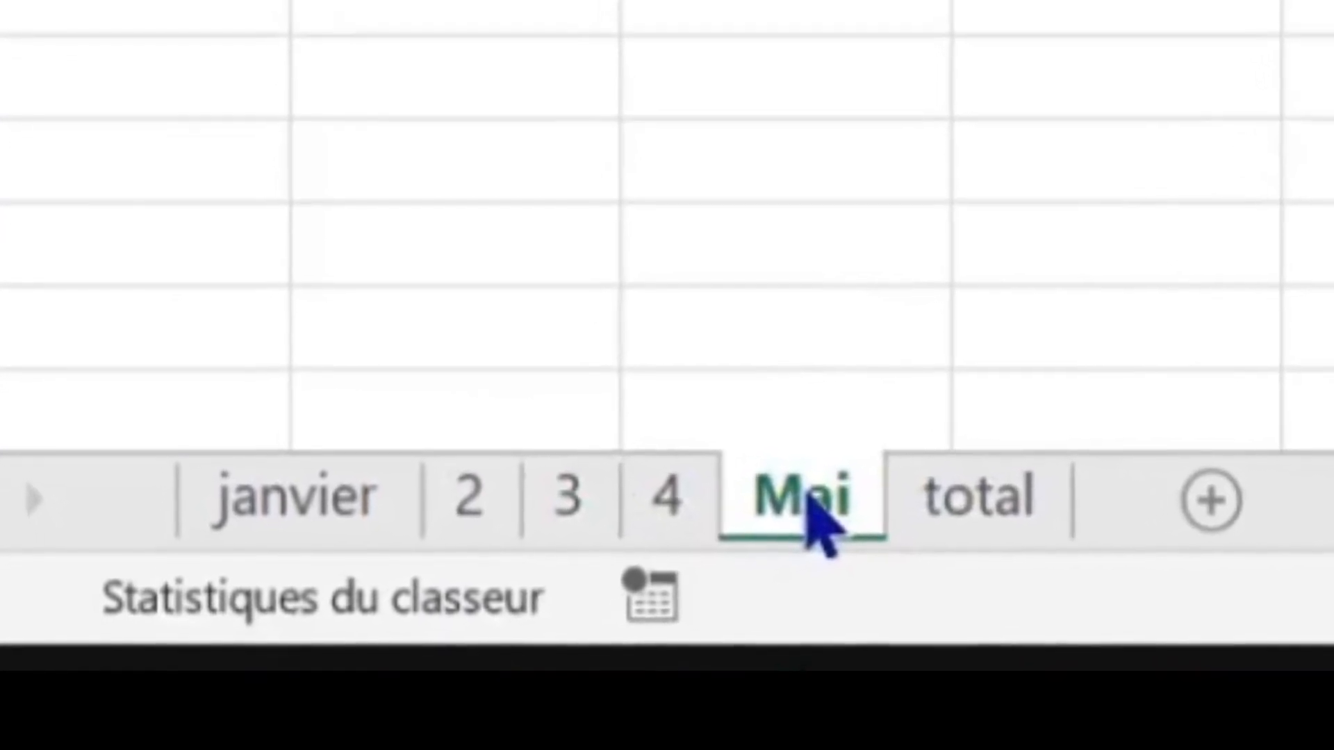
{"action": "left_click_drag", "start_coordinate": [788, 507], "coordinate": [783, 496]}
{"action": "left_click_drag", "start_coordinate": [860, 455], "coordinate": [860, 455]}
{"action": "mouse_move", "coordinate": [934, 427]}
{"action": "left_mouse_down"}
{"action": "mouse_move", "coordinate": [973, 342]}
{"action": "mouse_move", "coordinate": [1069, 311]}
{"action": "mouse_move", "coordinate": [1176, 363]}
{"action": "mouse_move", "coordinate": [1181, 384]}
{"action": "left_mouse_up"}
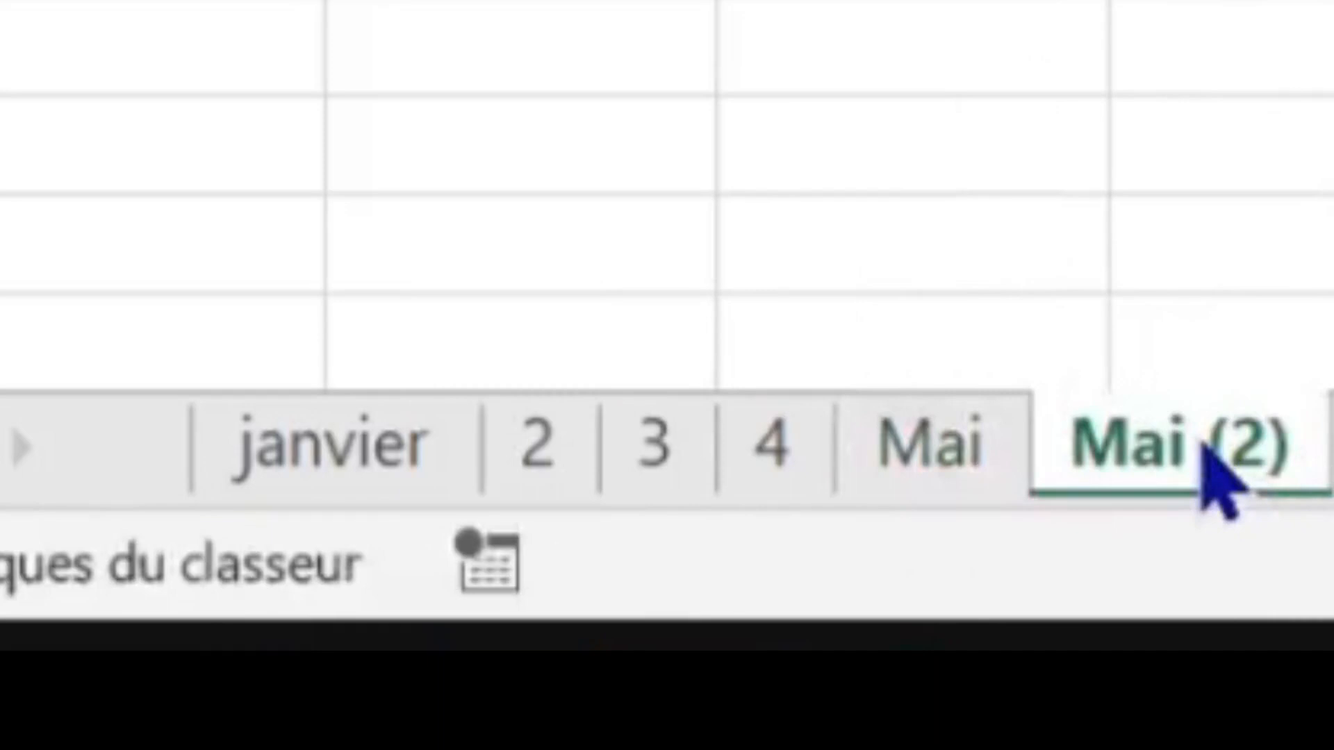
Examine the sheet range used by the product1 sum formula in B3 of the total sheet.
{"action": "left_click", "coordinate": [398, 705]}
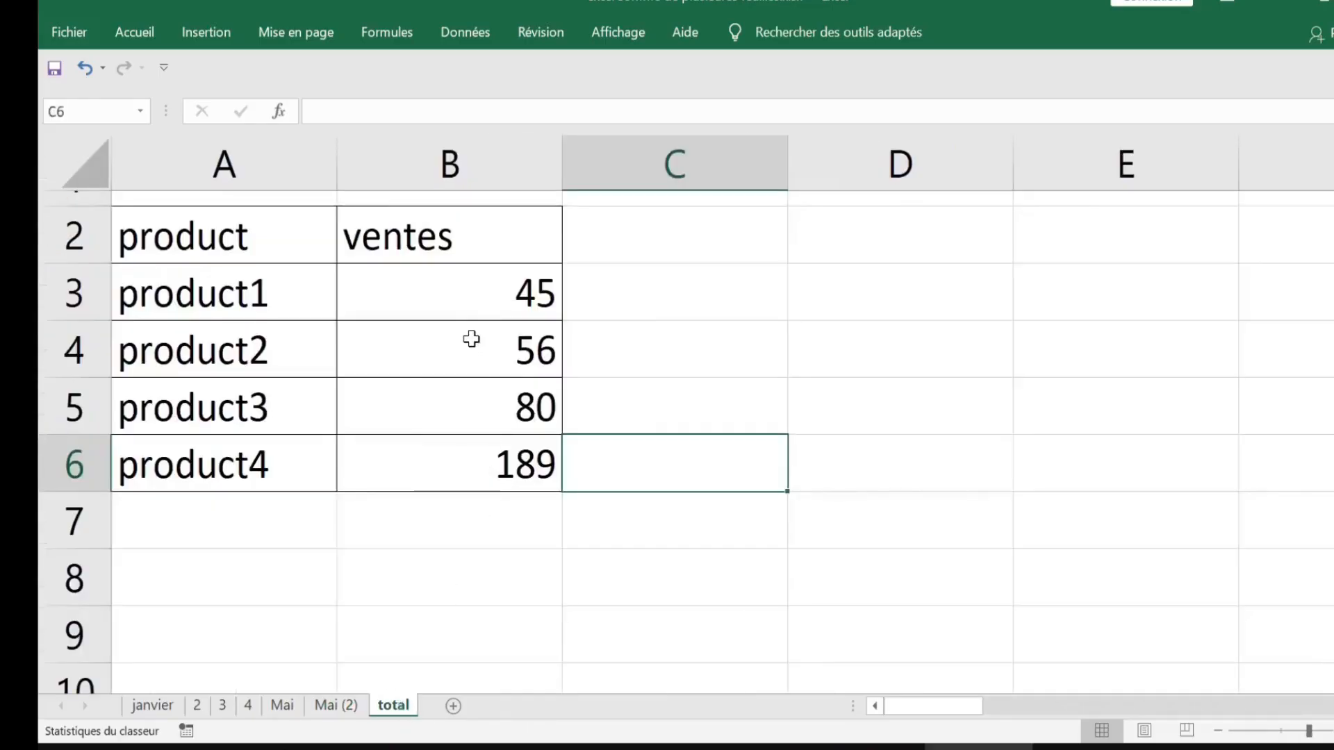
{"action": "double_click", "coordinate": [473, 310]}
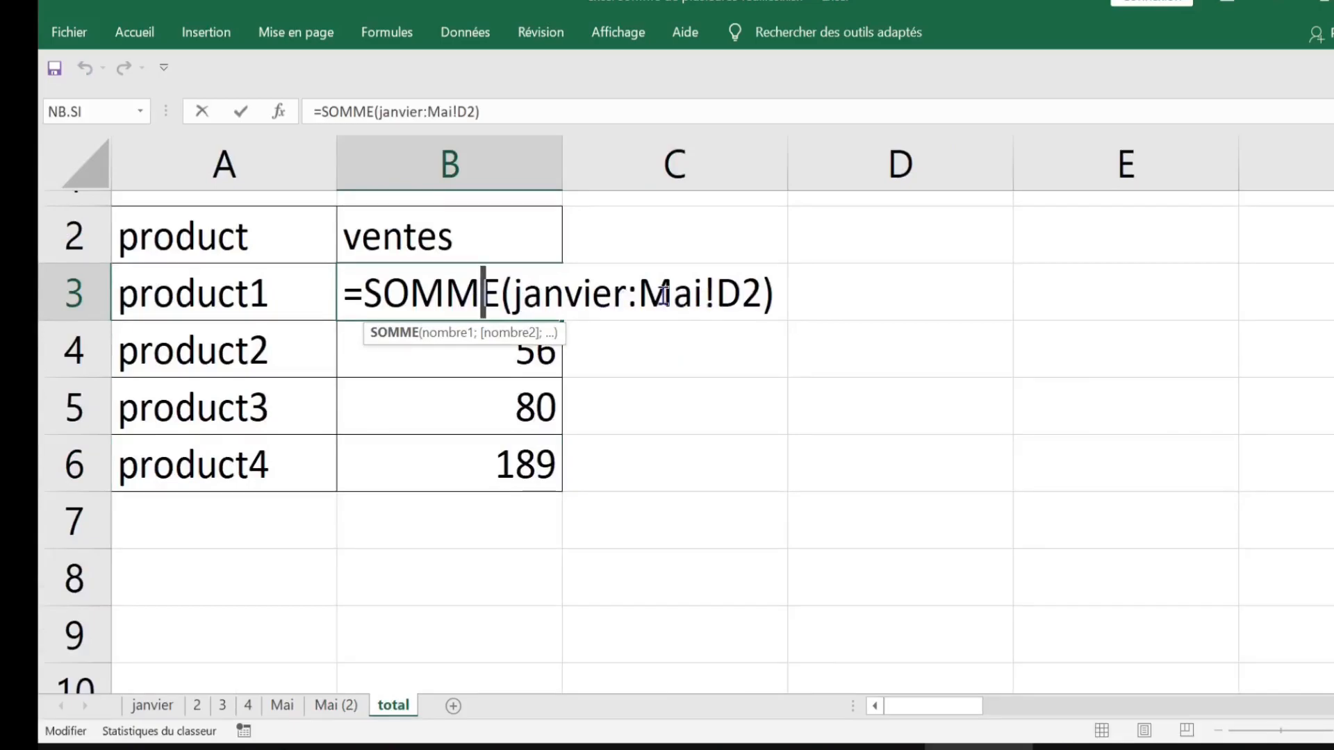
{"action": "key", "text": "Escape"}
Rename the copied sheet Mai (2) as juin.
{"action": "left_click", "coordinate": [340, 706]}
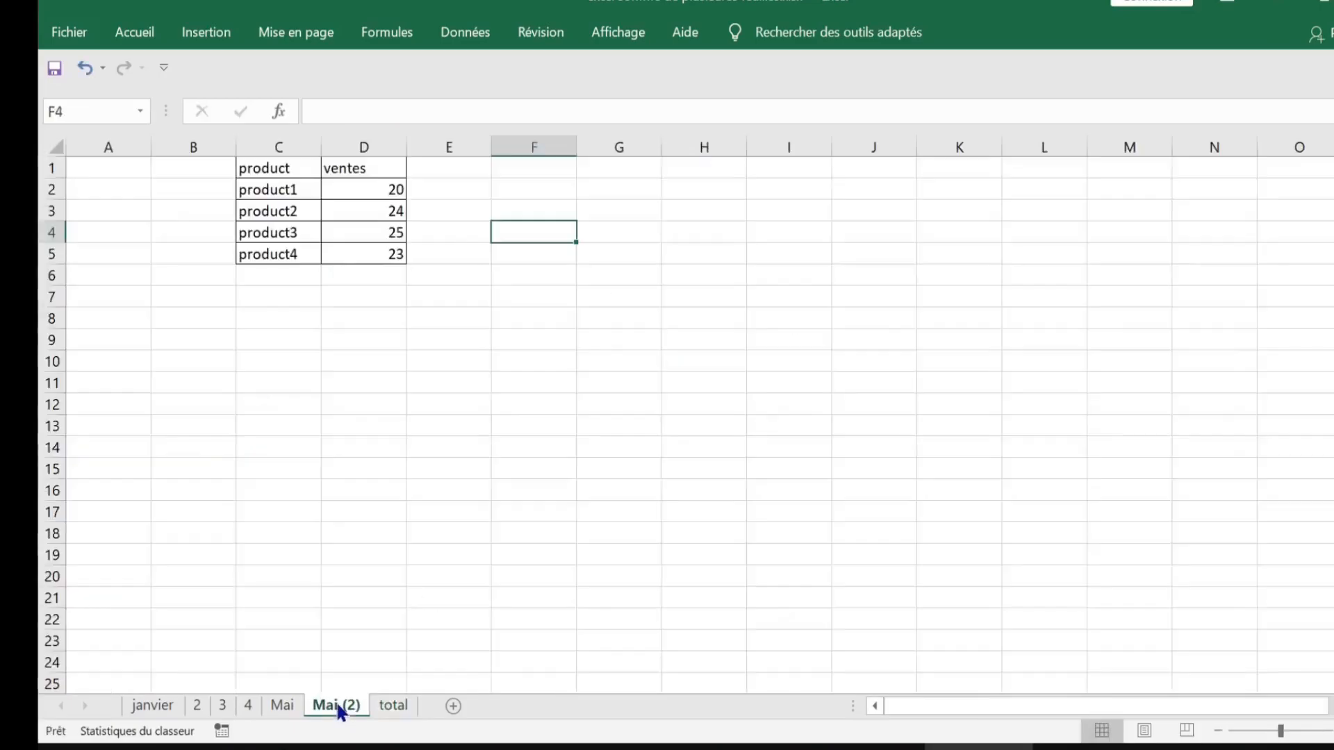
{"action": "double_click", "coordinate": [330, 705]}
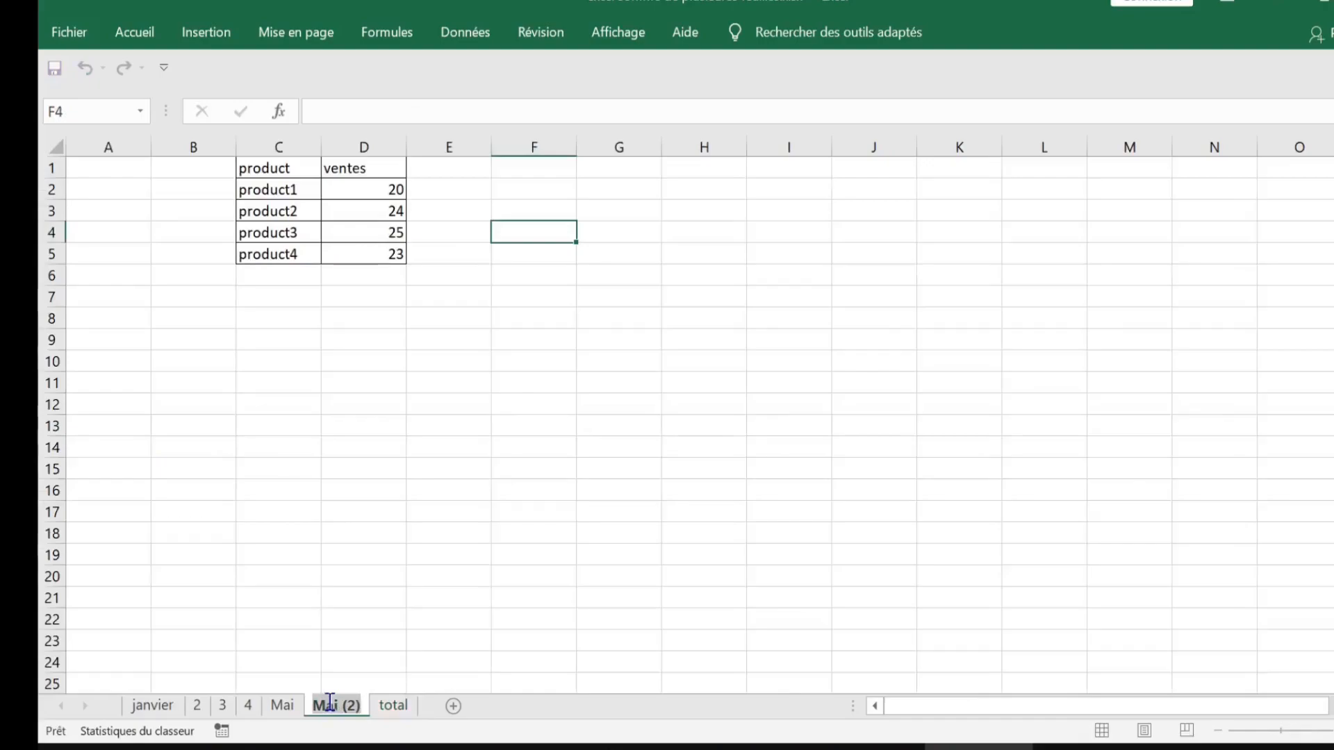
{"action": "type", "text": "juin"}
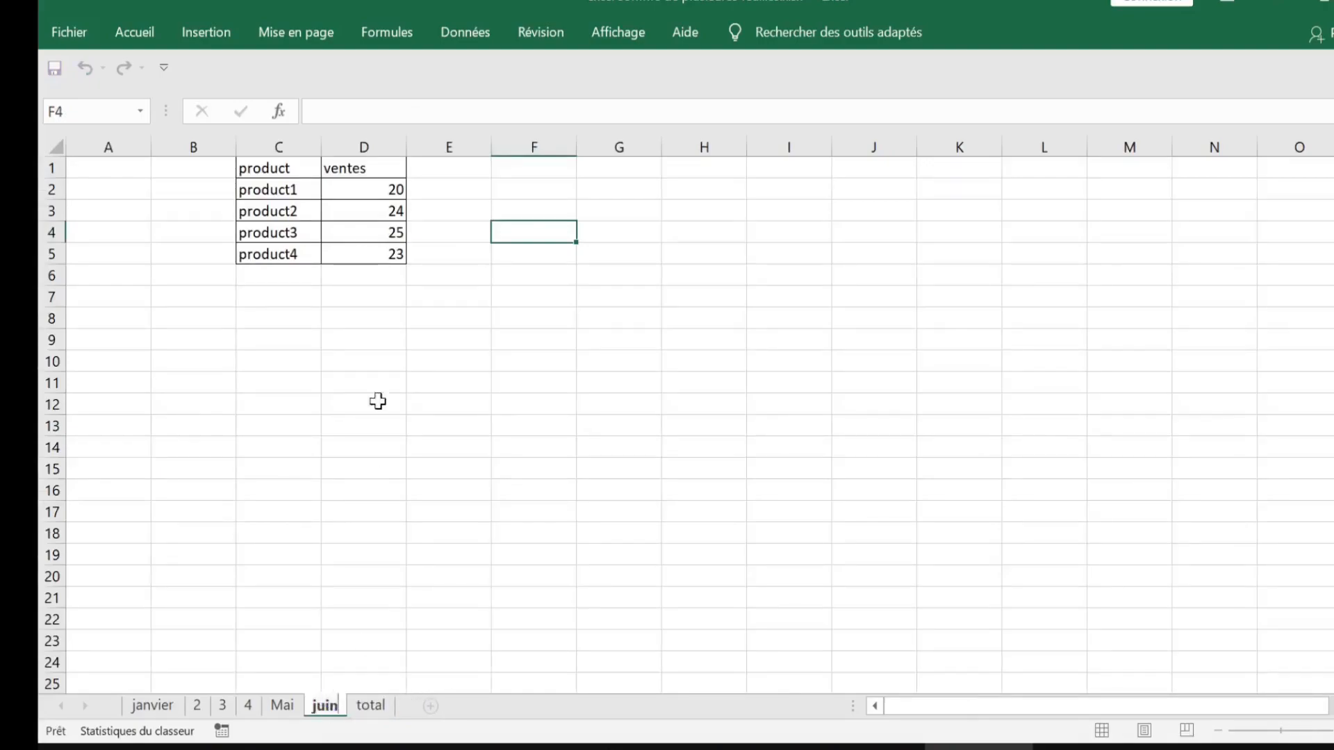
Set the juin sales in D2:D5 to 1000, 2000, 3000 and 4000, and return to the total sheet.
{"action": "left_click", "coordinate": [383, 195]}
{"action": "type", "text": "1"}
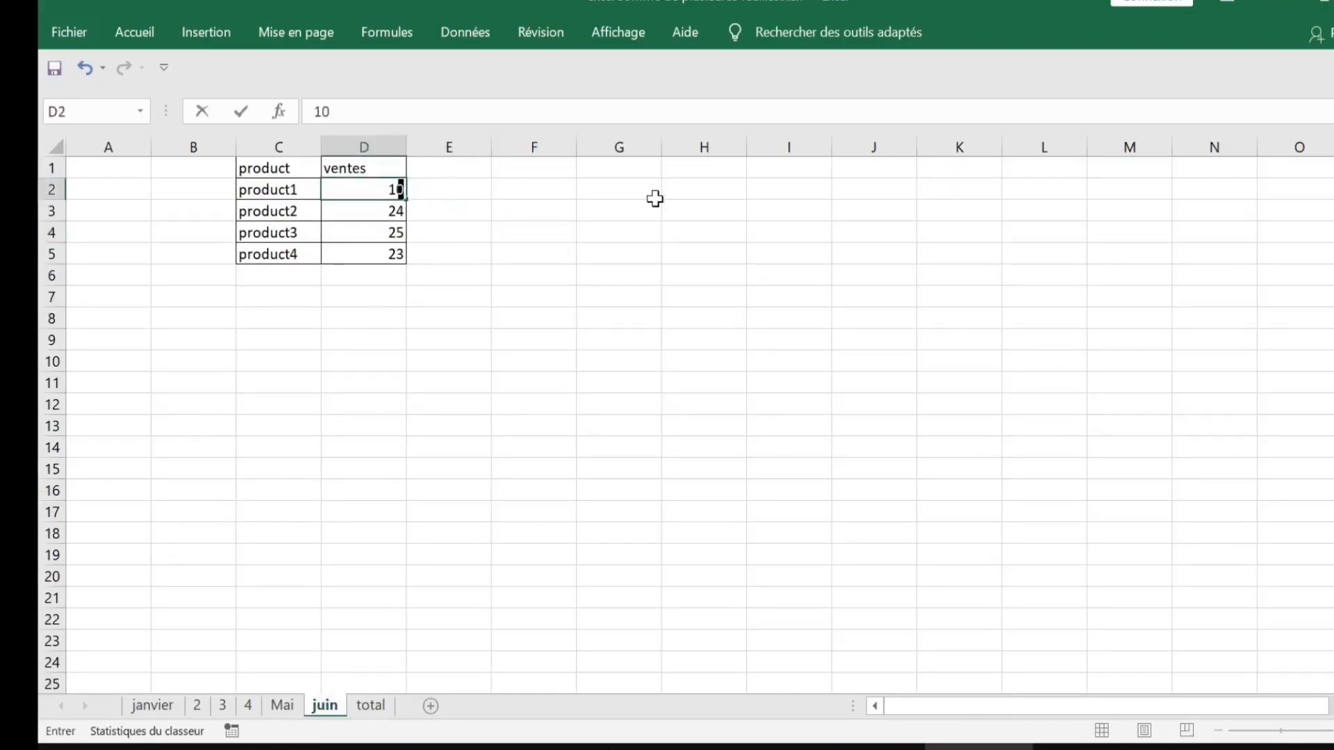
{"action": "type", "text": "000"}
{"action": "key", "text": "Return"}
{"action": "type", "text": "2000"}
{"action": "key", "text": "Return"}
{"action": "type", "text": "3000"}
{"action": "key", "text": "Return"}
{"action": "type", "text": "4000"}
{"action": "key", "text": "Return"}
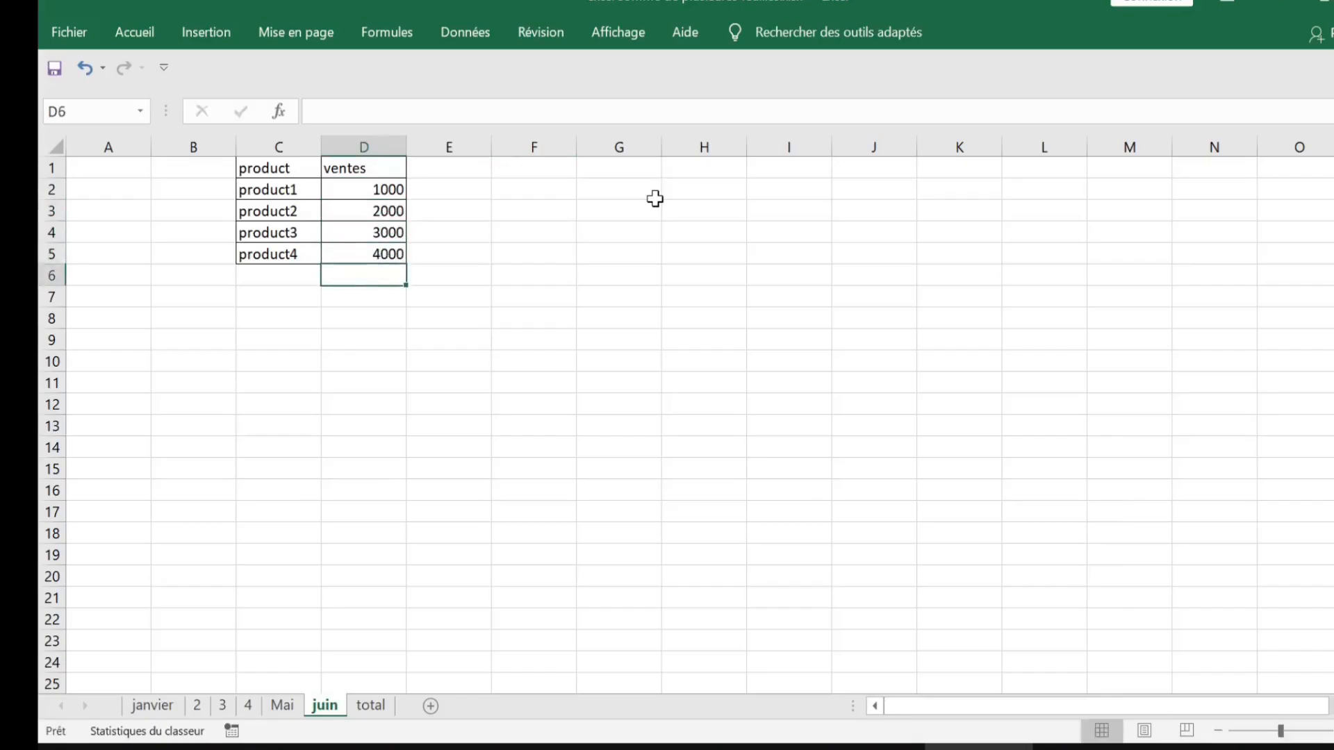
{"action": "left_click", "coordinate": [370, 706]}
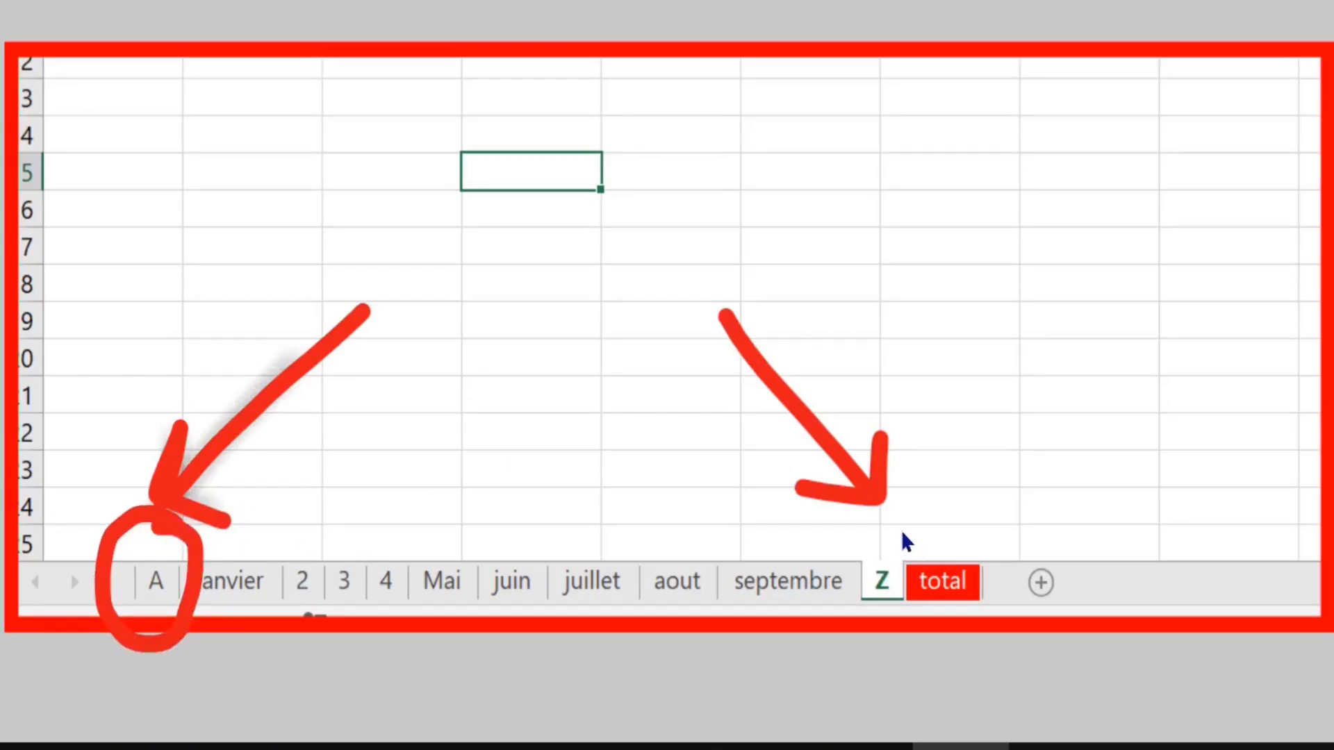
On the workbook screenshot in the image viewer, circle the Z sheet tab in red and draw two arrows toward the total tab.
{"action": "mouse_move", "coordinate": [896, 524]}
{"action": "left_mouse_down"}
{"action": "mouse_move", "coordinate": [854, 595]}
{"action": "mouse_move", "coordinate": [894, 655]}
{"action": "mouse_move", "coordinate": [914, 556]}
{"action": "left_mouse_up"}
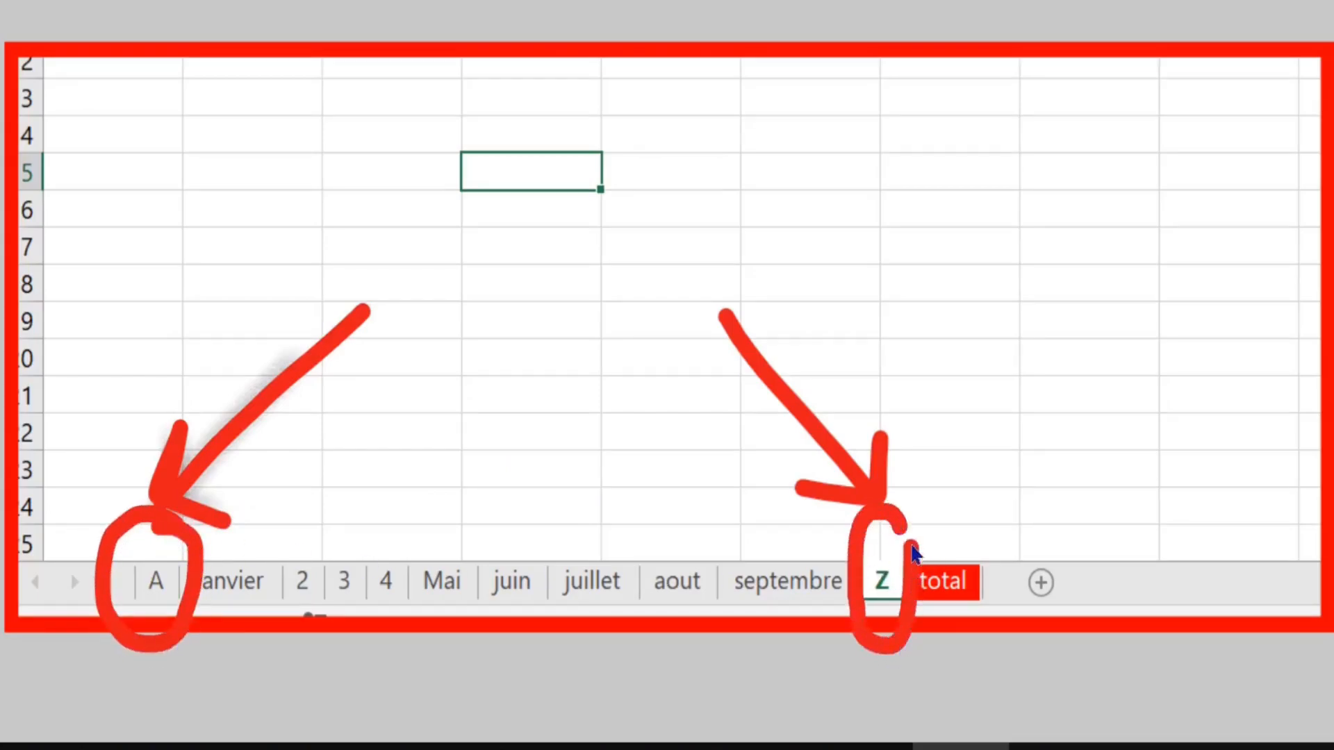
{"action": "left_click_drag", "start_coordinate": [1118, 422], "coordinate": [953, 533]}
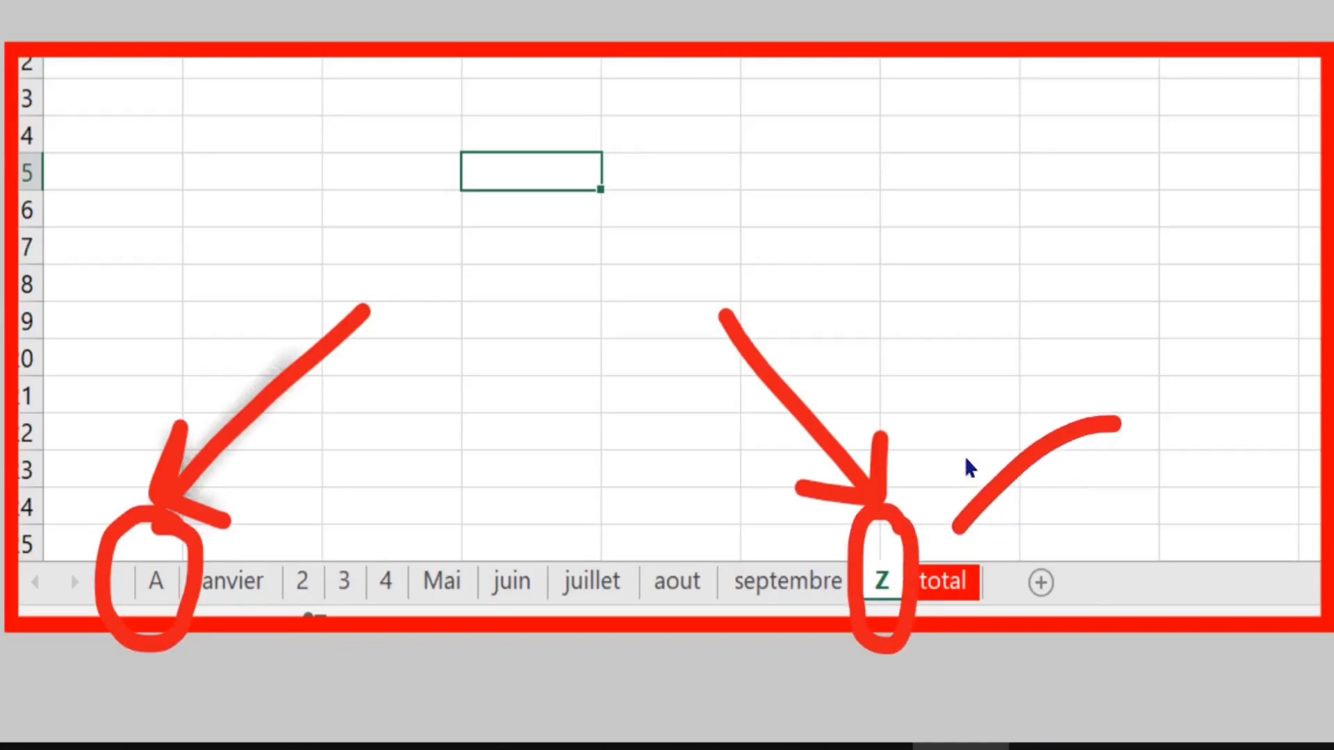
{"action": "left_click_drag", "start_coordinate": [965, 452], "coordinate": [1037, 532]}
{"action": "mouse_move", "coordinate": [1184, 479]}
{"action": "left_mouse_down"}
{"action": "mouse_move", "coordinate": [1062, 510]}
{"action": "mouse_move", "coordinate": [1109, 535]}
{"action": "left_mouse_up"}
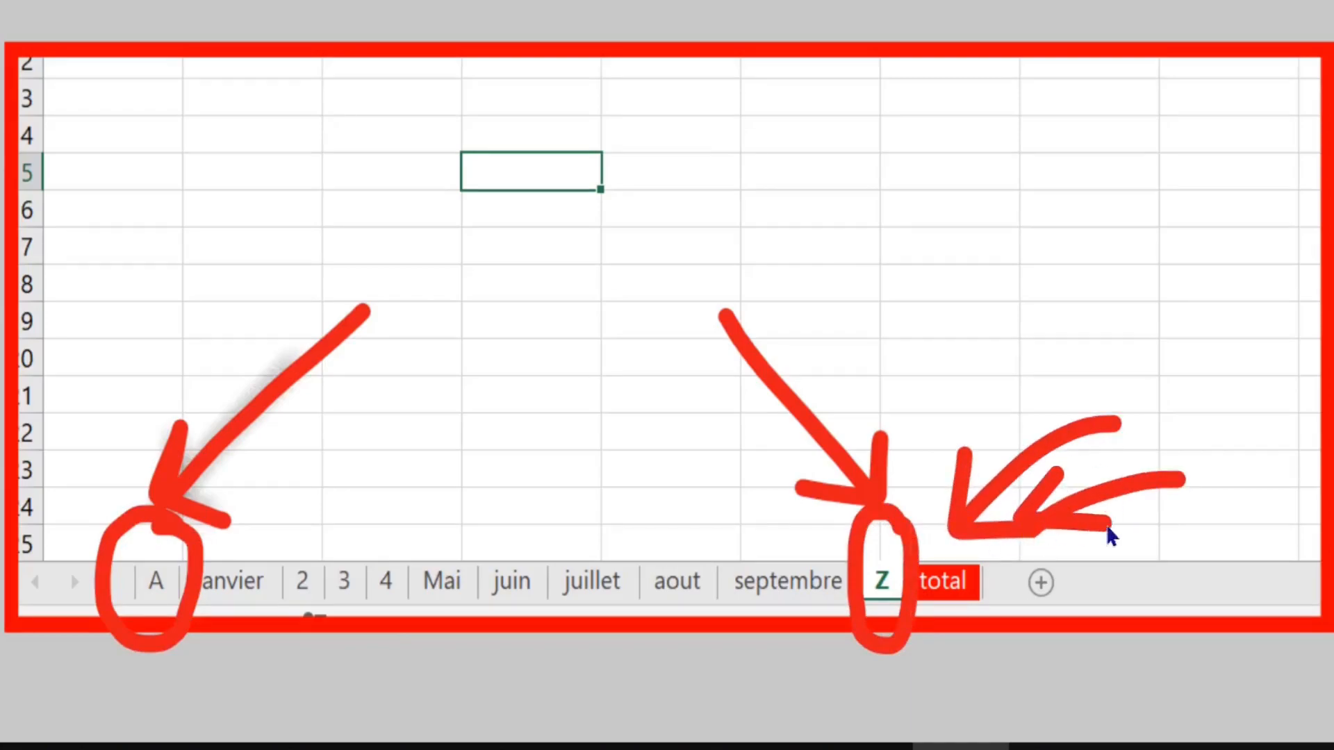
Draw small red arrows toward the month tabs between A and Z, plus a long bent arrow toward the total tab.
{"action": "left_click_drag", "start_coordinate": [326, 499], "coordinate": [413, 549]}
{"action": "left_click", "coordinate": [416, 520]}
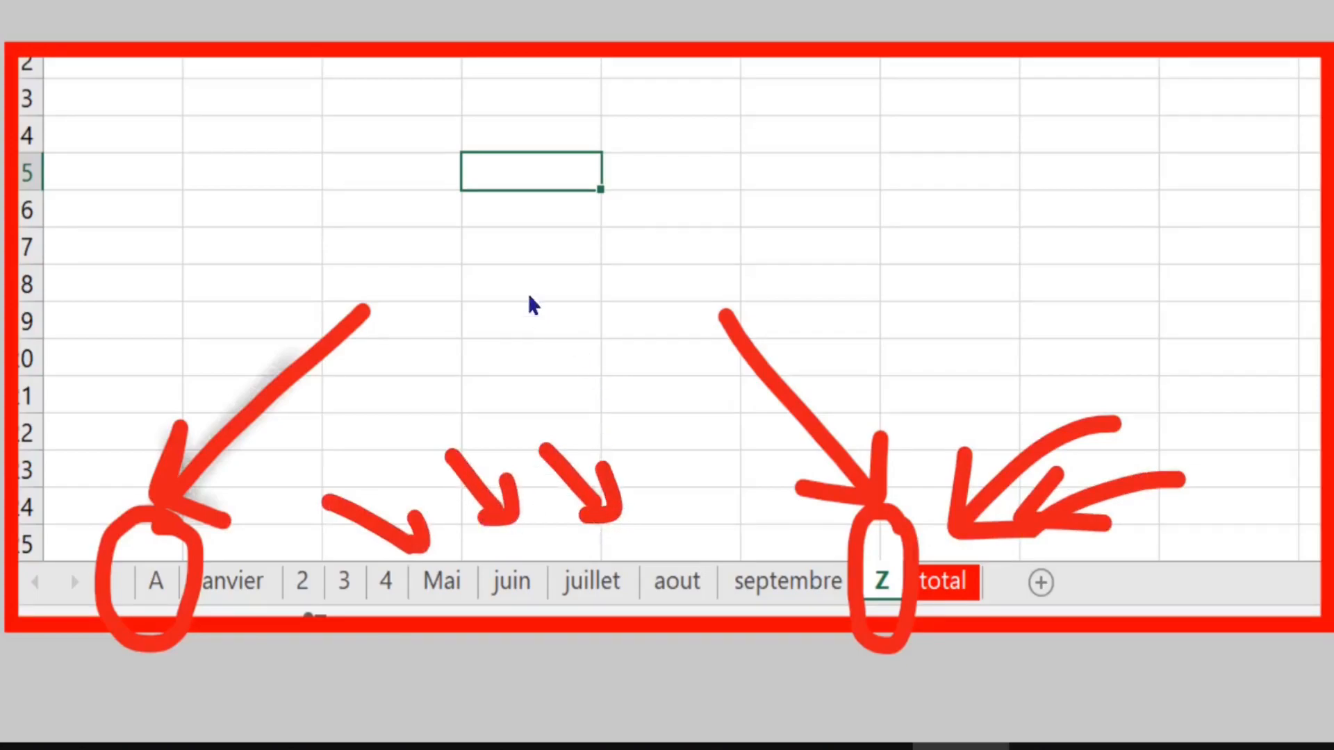
{"action": "mouse_move", "coordinate": [447, 229]}
{"action": "left_mouse_down"}
{"action": "mouse_move", "coordinate": [1134, 231]}
{"action": "mouse_move", "coordinate": [976, 408]}
{"action": "mouse_move", "coordinate": [1068, 397]}
{"action": "left_mouse_up"}
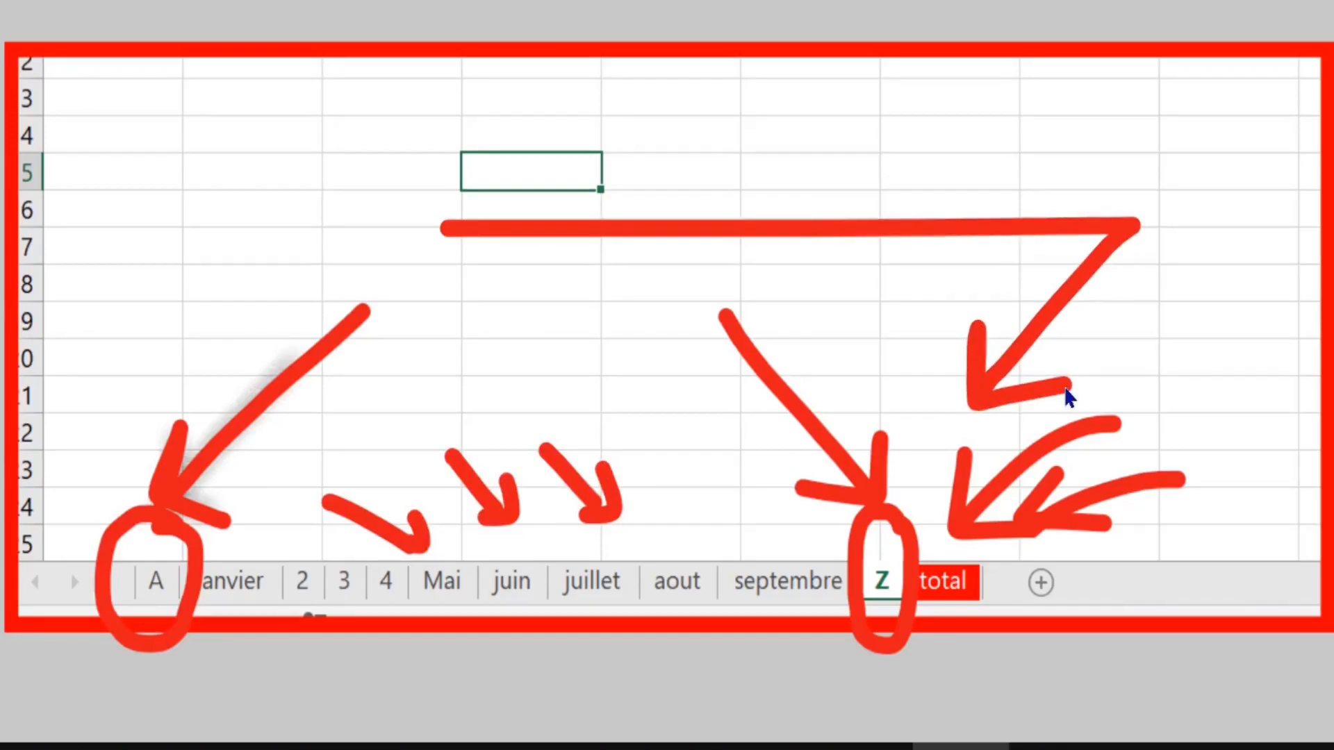
Circle the juin and aout tabs and one of the numbered tabs in red on the screenshot.
{"action": "left_click", "coordinate": [1184, 2]}
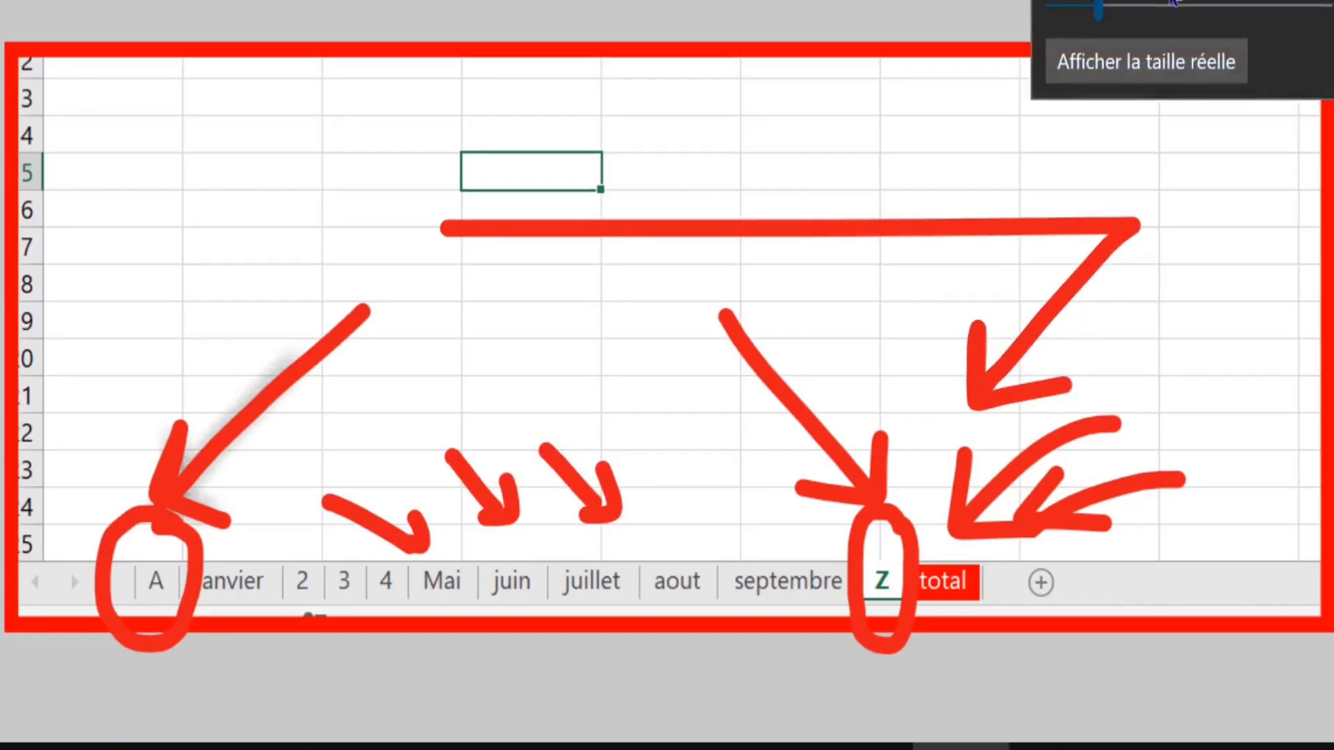
{"action": "left_click_drag", "start_coordinate": [1100, 12], "coordinate": [1115, 12]}
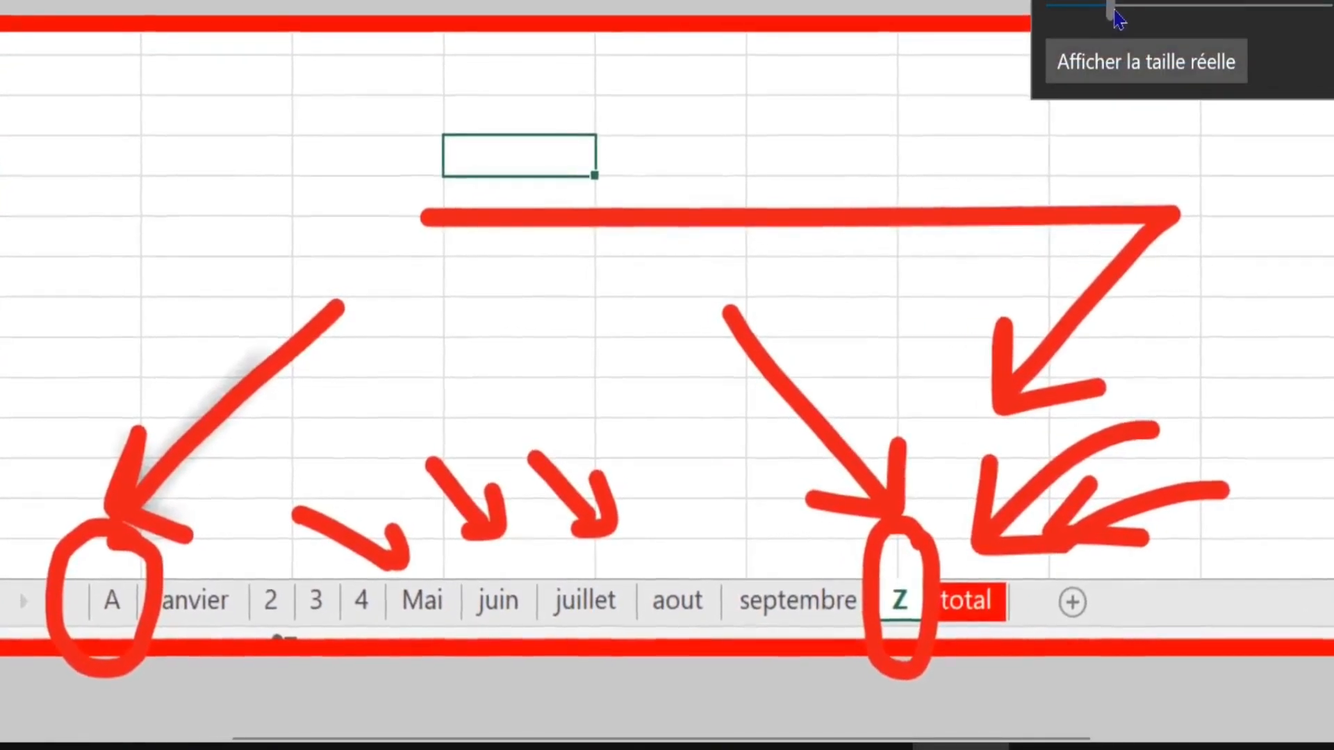
{"action": "mouse_move", "coordinate": [518, 564]}
{"action": "left_mouse_down"}
{"action": "mouse_move", "coordinate": [554, 581]}
{"action": "mouse_move", "coordinate": [515, 559]}
{"action": "left_mouse_up"}
{"action": "left_click_drag", "start_coordinate": [697, 563], "coordinate": [724, 621]}
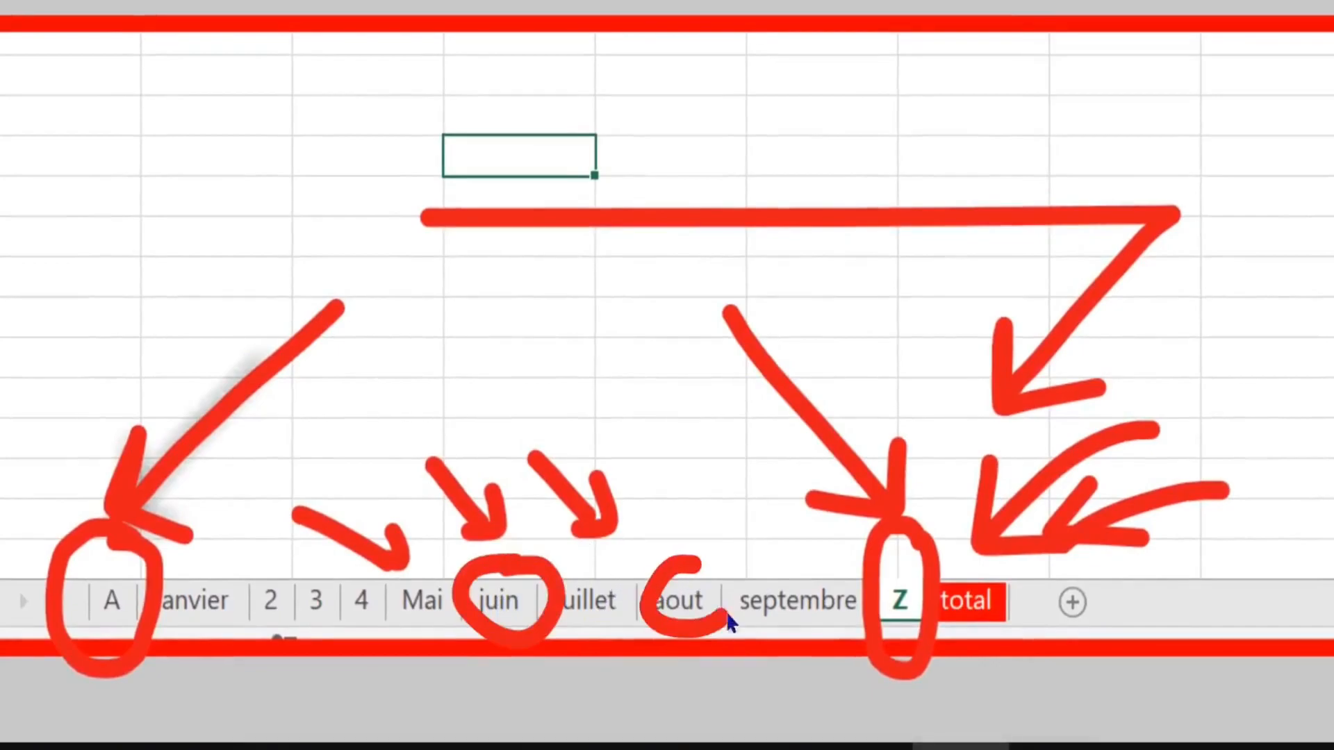
{"action": "left_click_drag", "start_coordinate": [339, 586], "coordinate": [359, 571]}
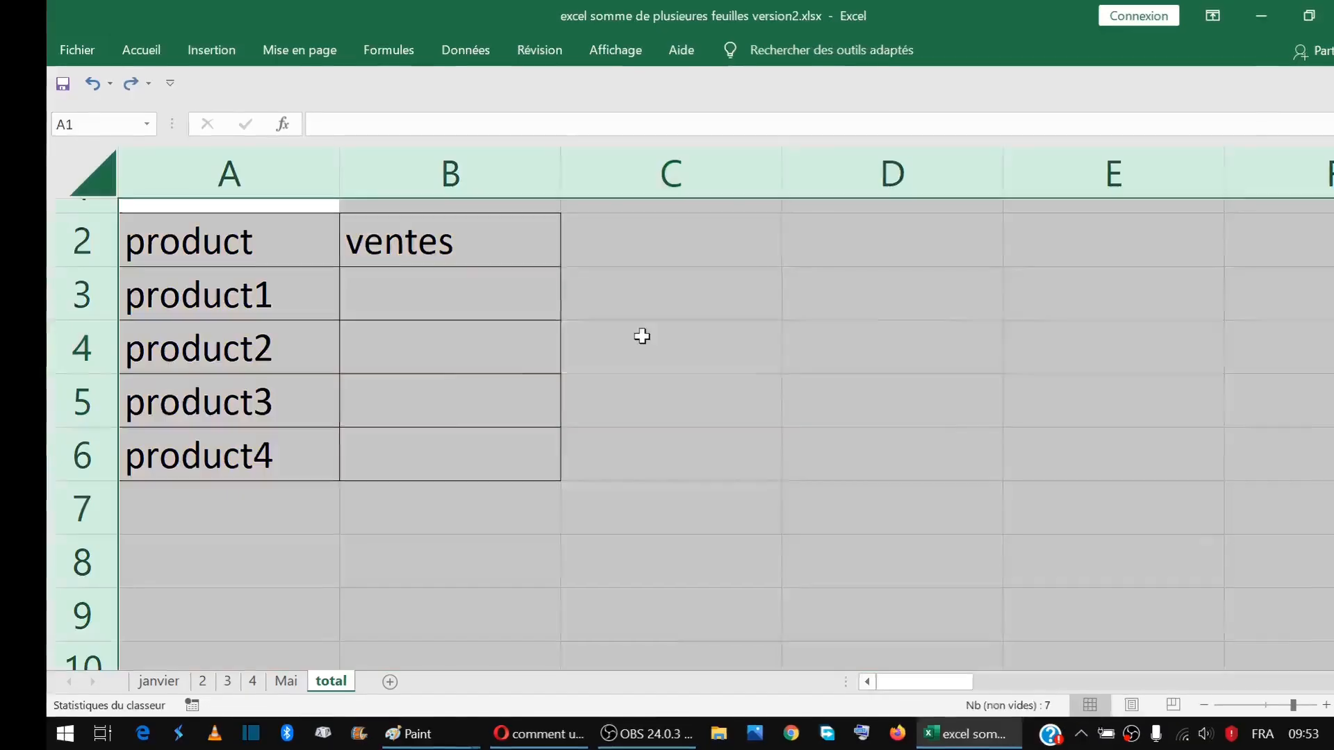
In the Excel workbook, create a copy of the janvier sheet placed before janvier and rename it A.
{"action": "left_click", "coordinate": [640, 336]}
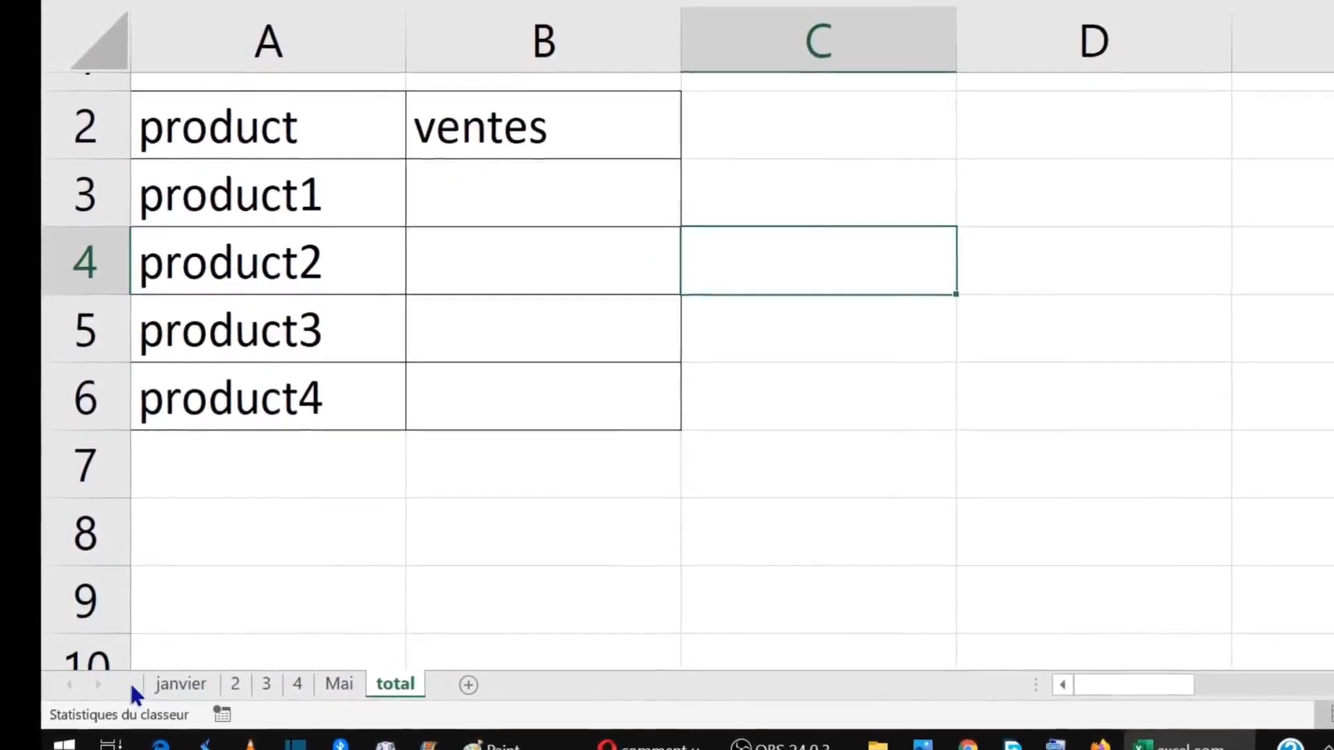
{"action": "left_click", "coordinate": [178, 684]}
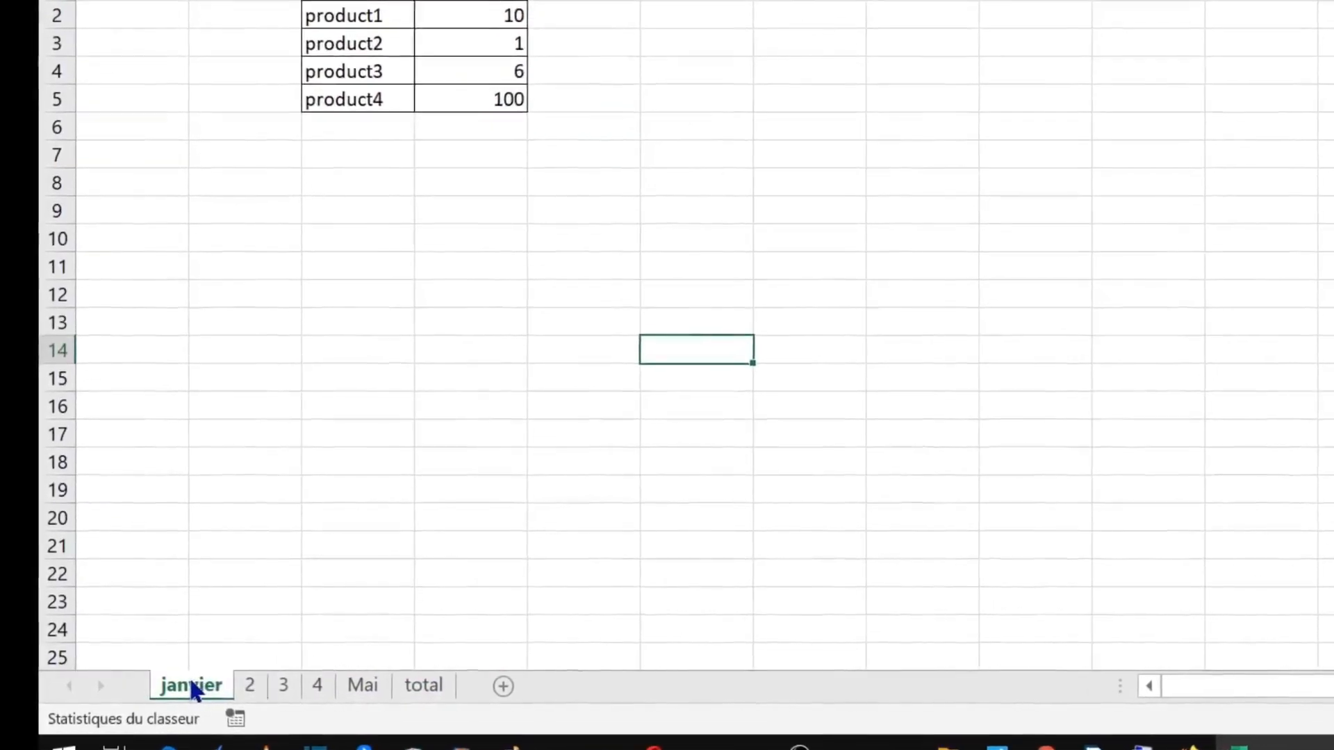
{"action": "right_click", "coordinate": [194, 685]}
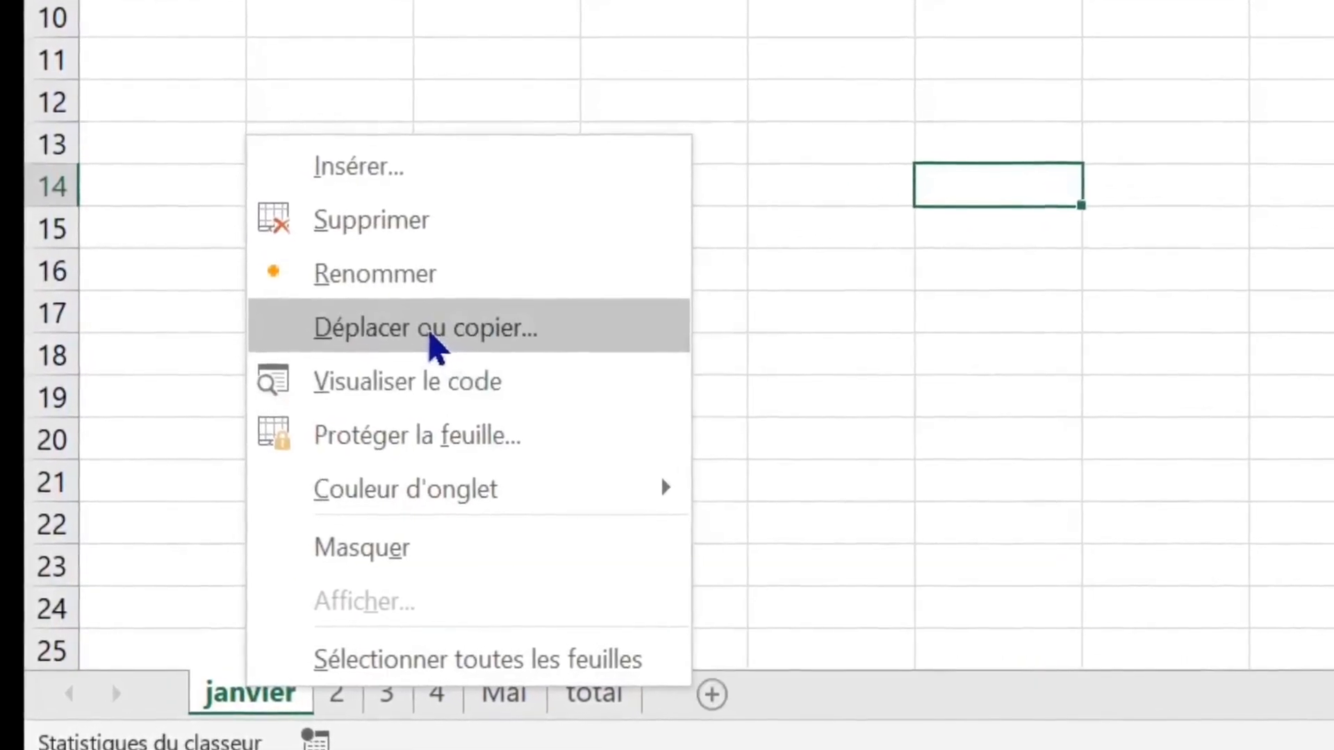
{"action": "left_click", "coordinate": [428, 342]}
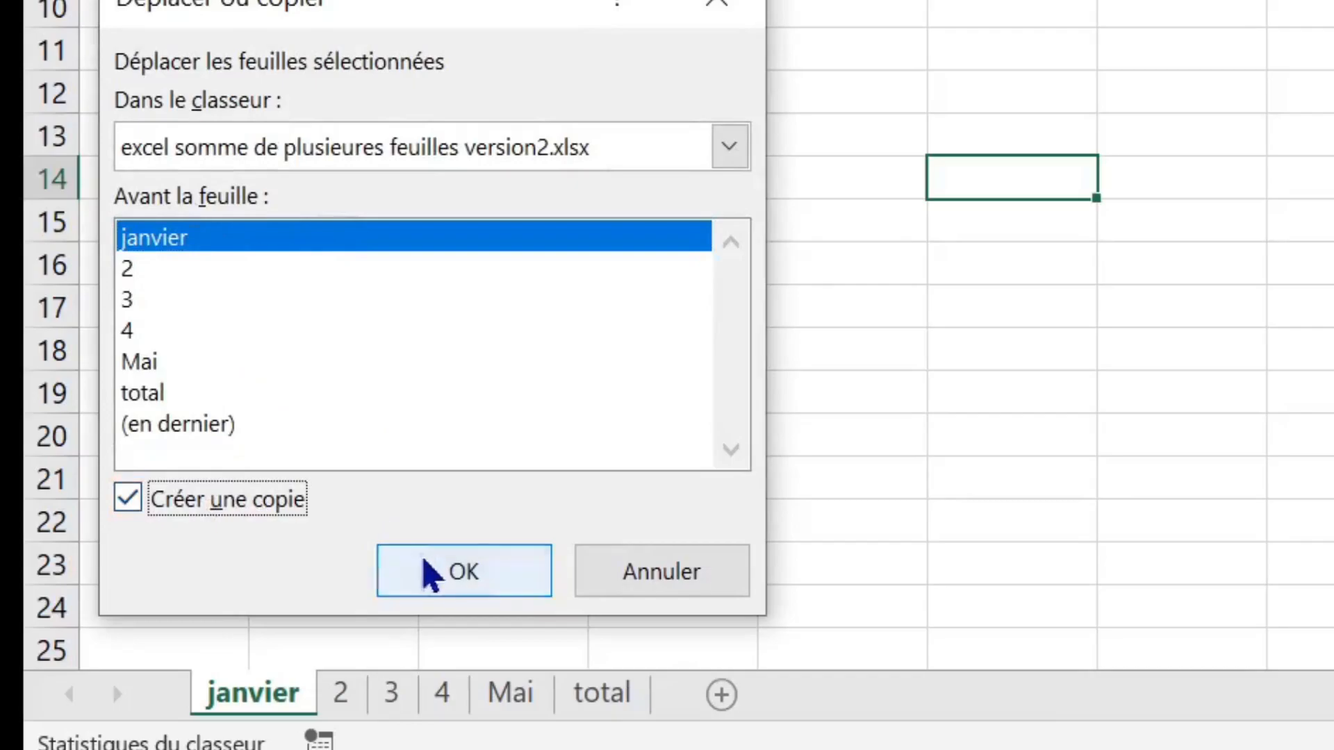
{"action": "left_click", "coordinate": [431, 572]}
{"action": "double_click", "coordinate": [295, 705]}
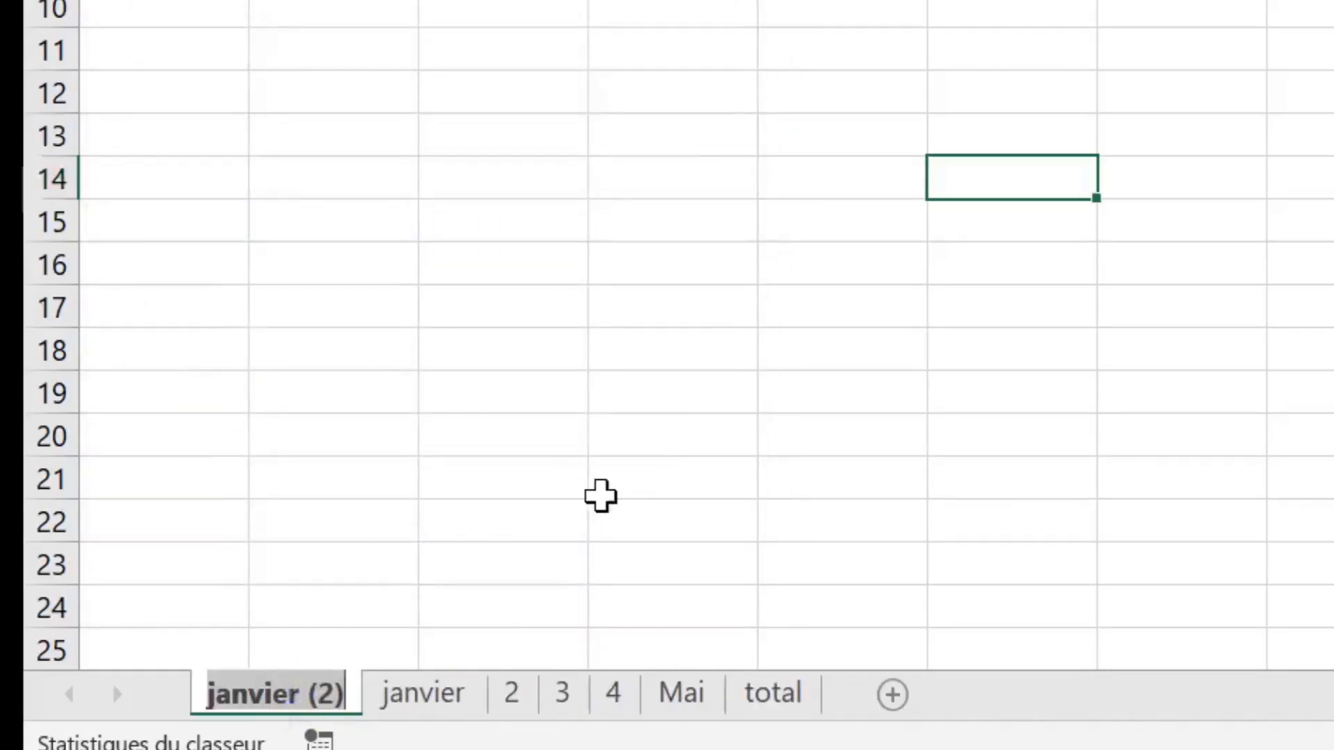
{"action": "type", "text": "A"}
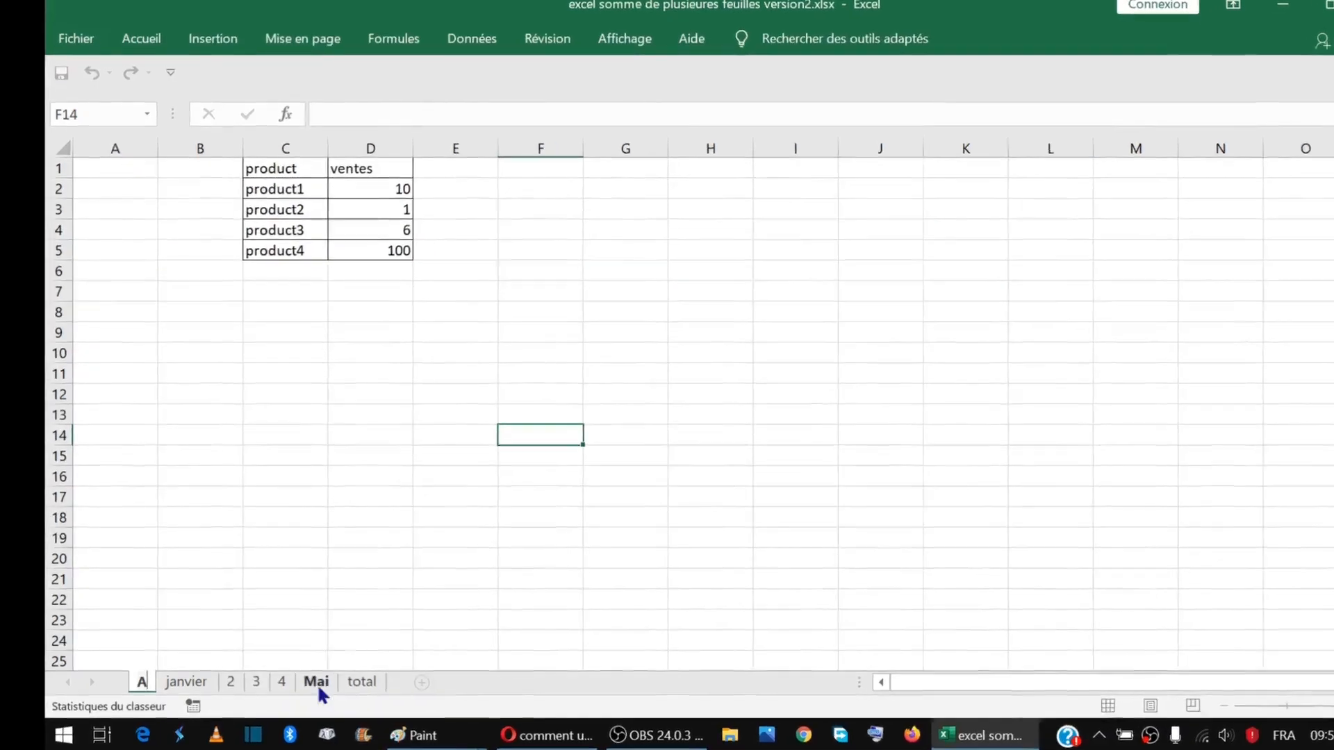
Create a copy of the Mai sheet placed before total and rename it Z.
{"action": "left_click", "coordinate": [564, 692]}
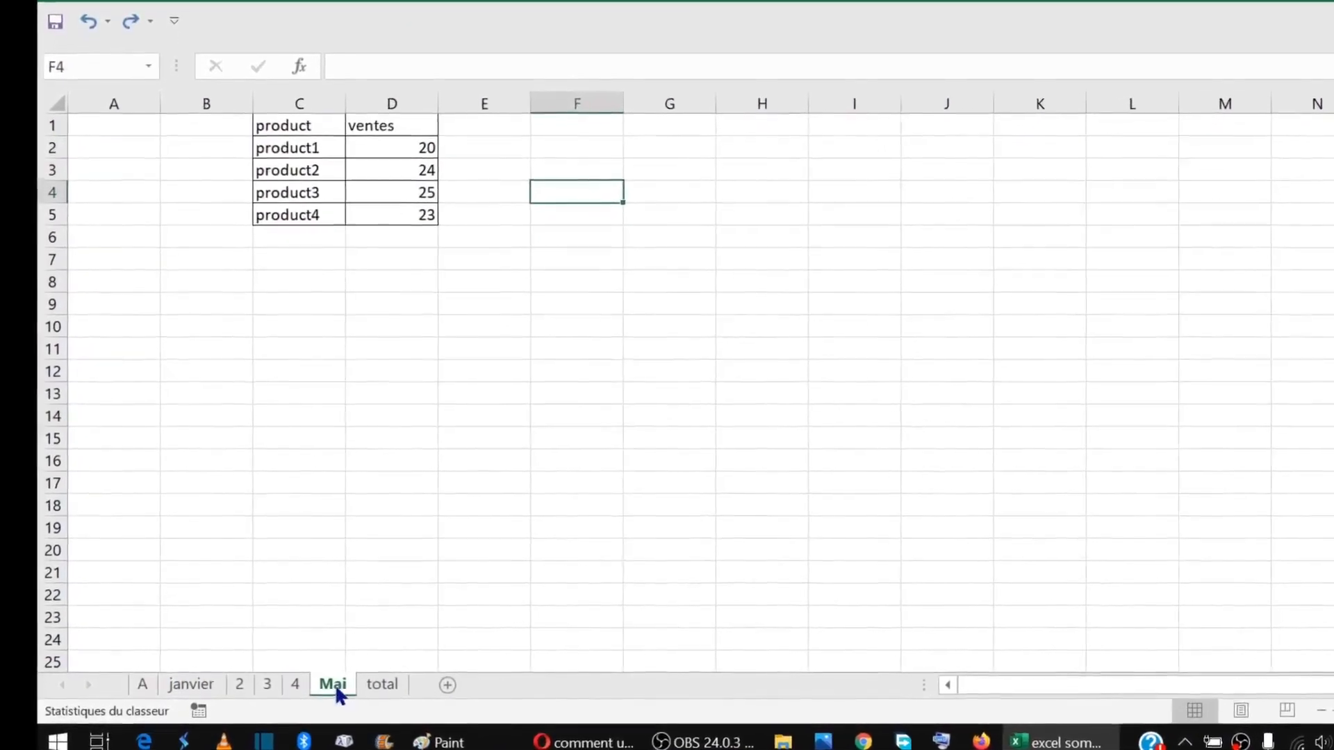
{"action": "right_click", "coordinate": [335, 685]}
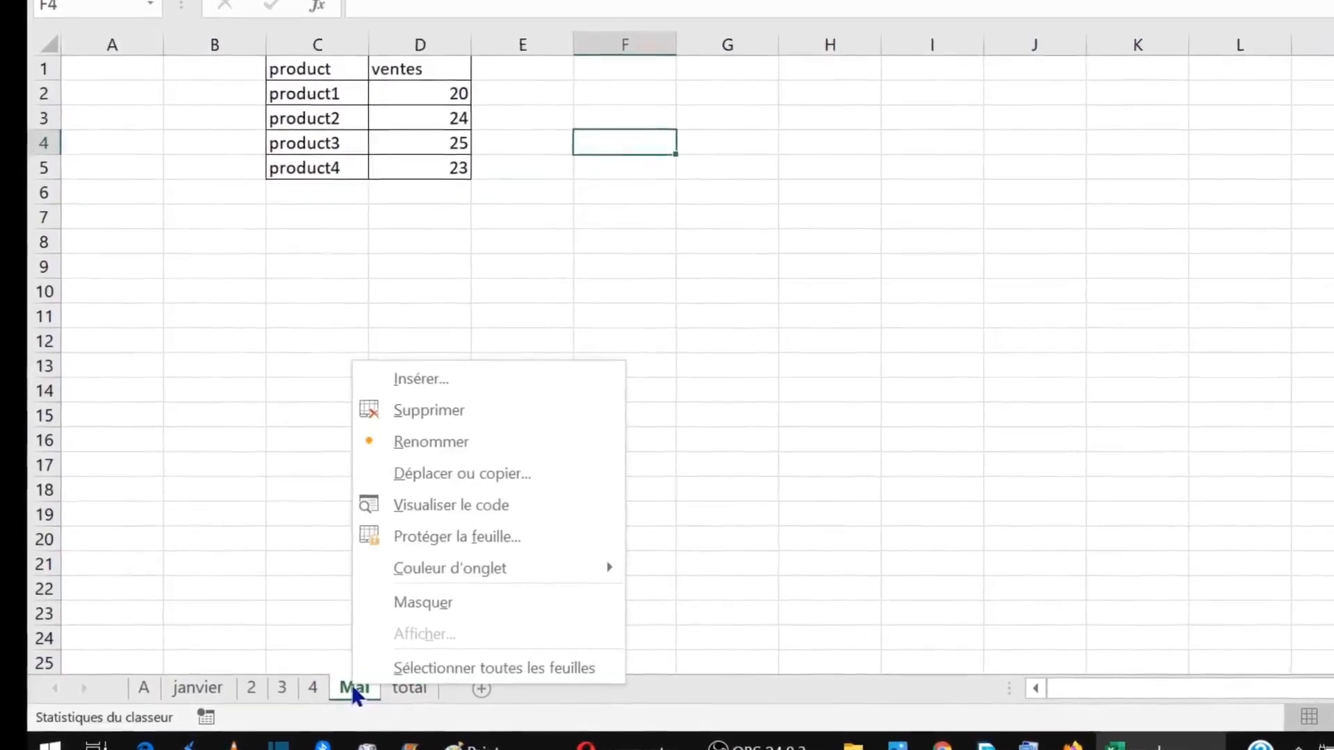
{"action": "left_click", "coordinate": [442, 478]}
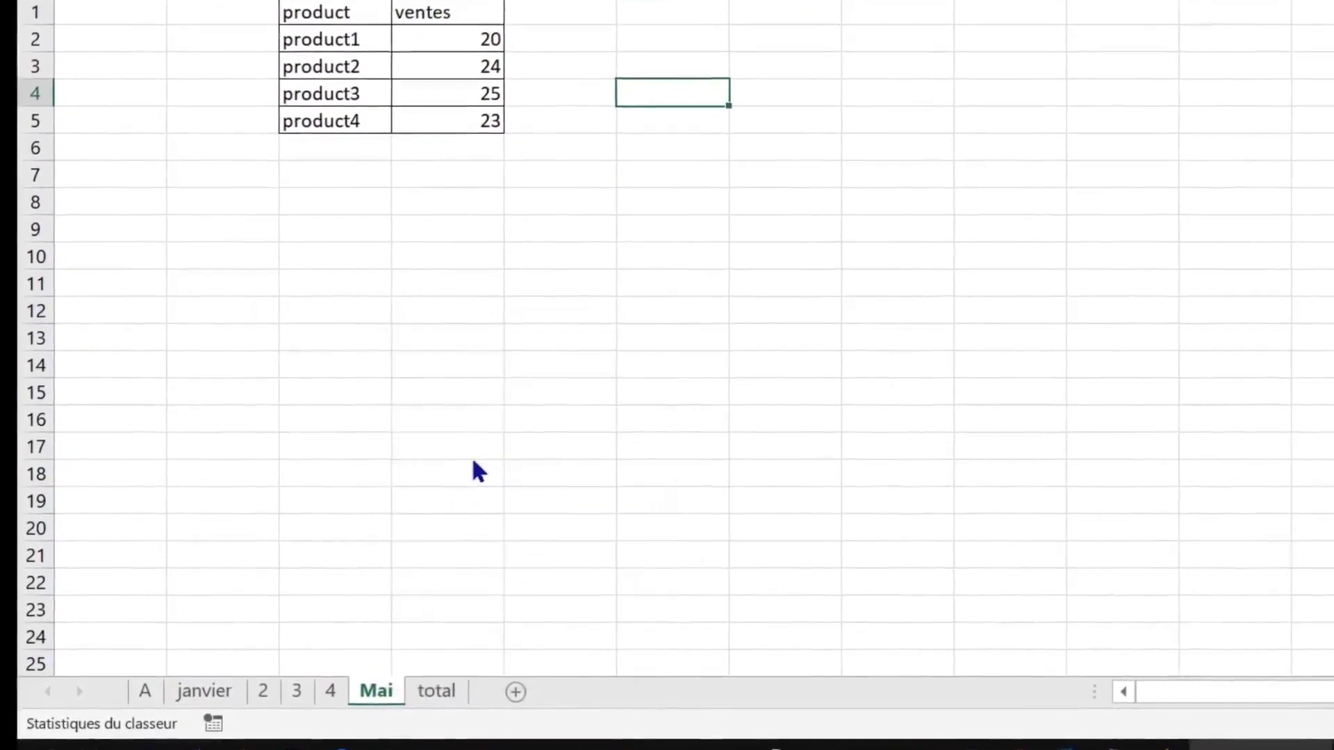
{"action": "left_click", "coordinate": [300, 566]}
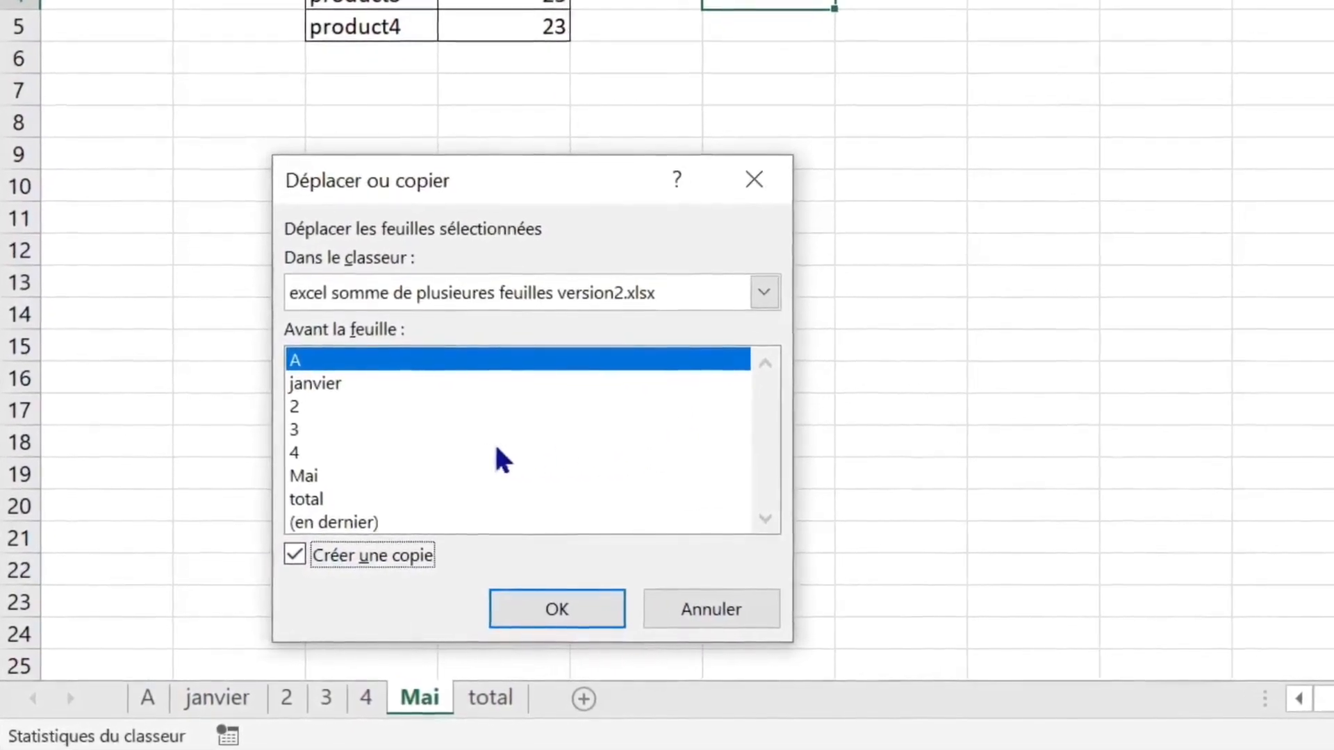
{"action": "left_click", "coordinate": [327, 475]}
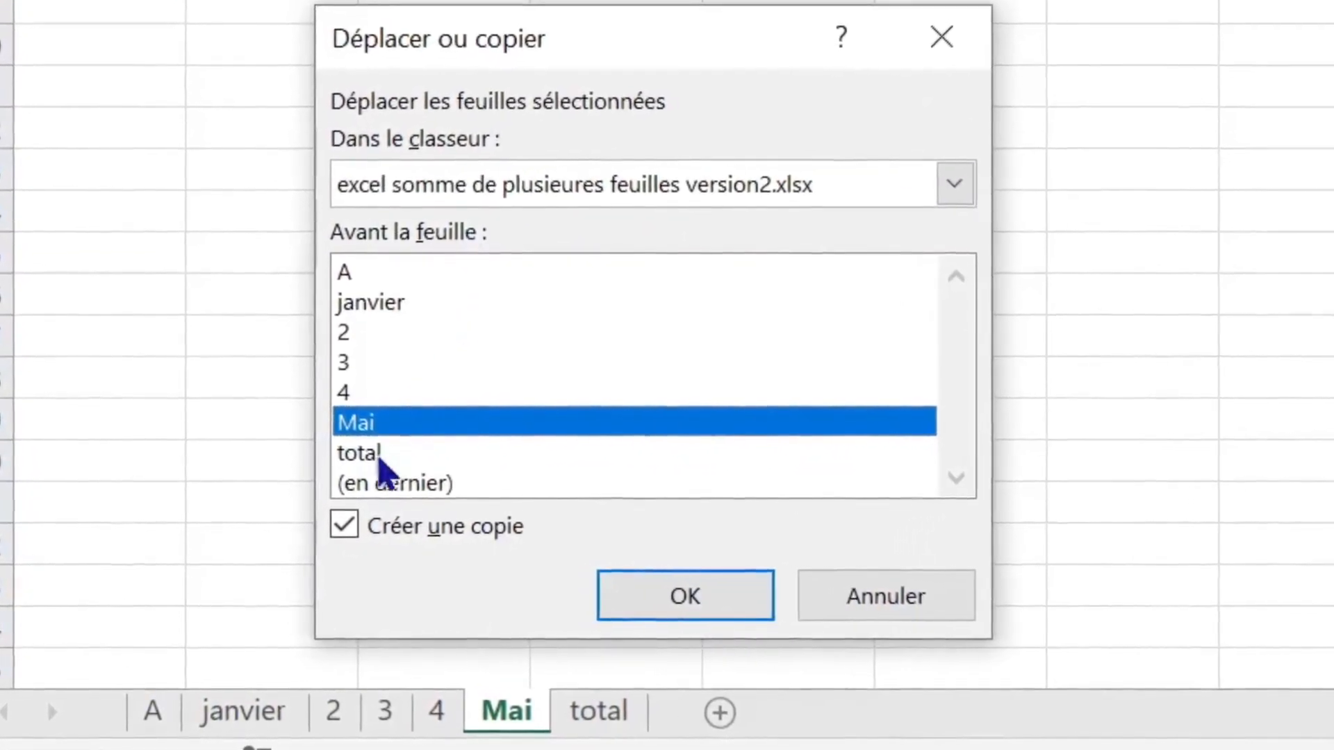
{"action": "left_click", "coordinate": [379, 457]}
{"action": "left_click", "coordinate": [694, 603]}
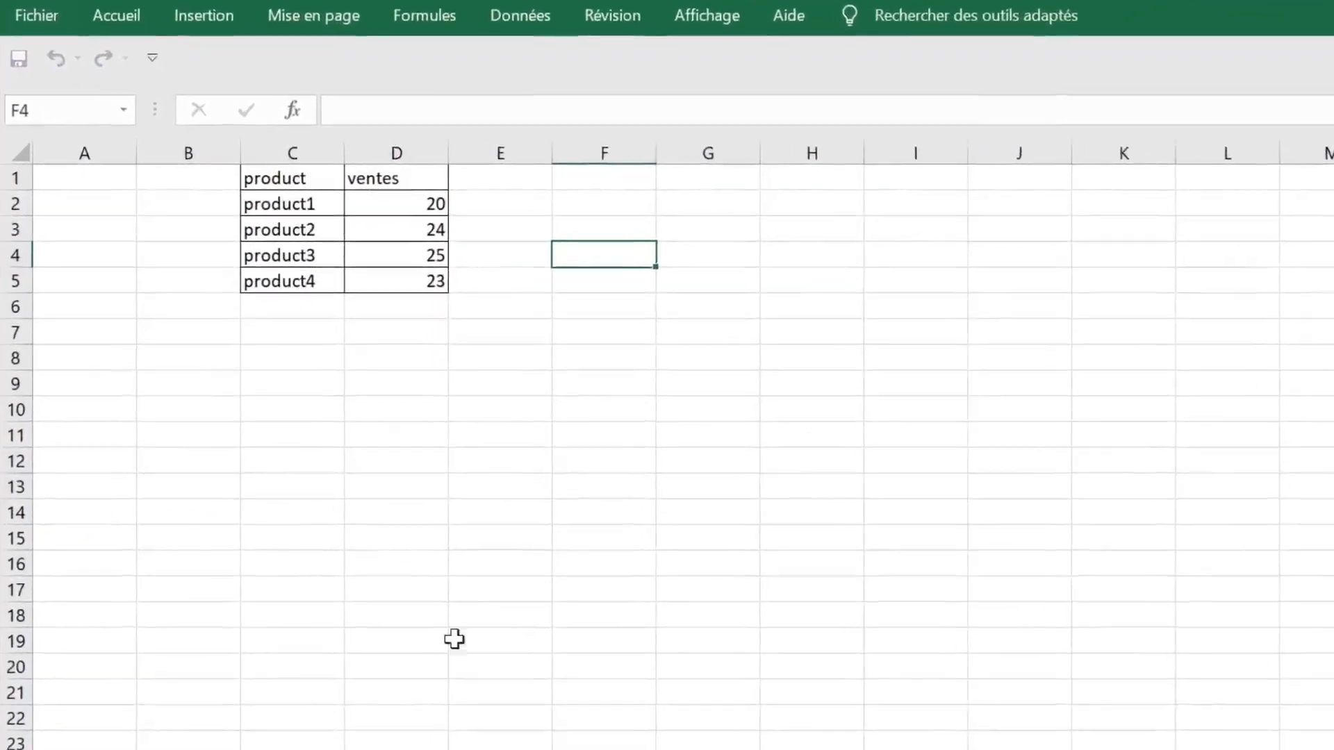
{"action": "left_click", "coordinate": [789, 286]}
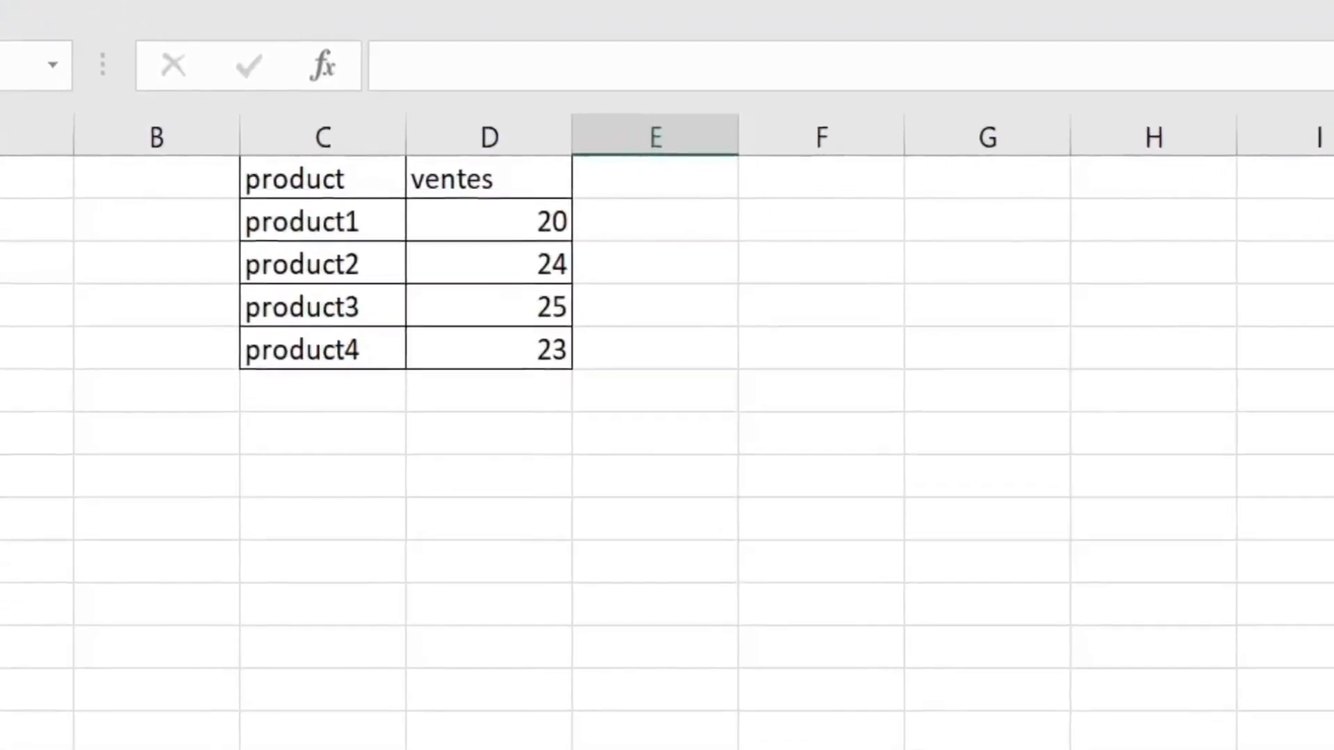
On the Z sheet, set the ventes of product1 through product4 (D2:D5) to 0.
{"action": "left_click_drag", "start_coordinate": [458, 224], "coordinate": [464, 307]}
{"action": "left_click_drag", "start_coordinate": [592, 380], "coordinate": [589, 410]}
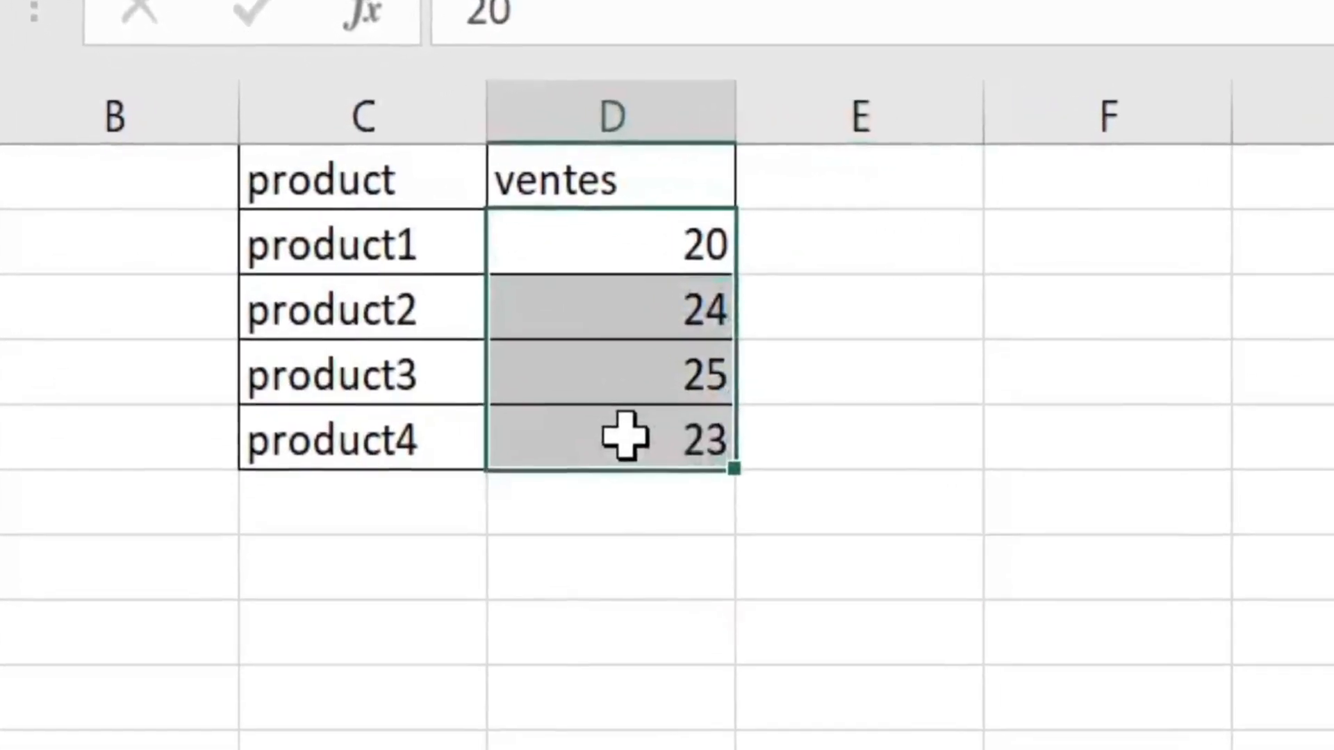
{"action": "type", "text": "0"}
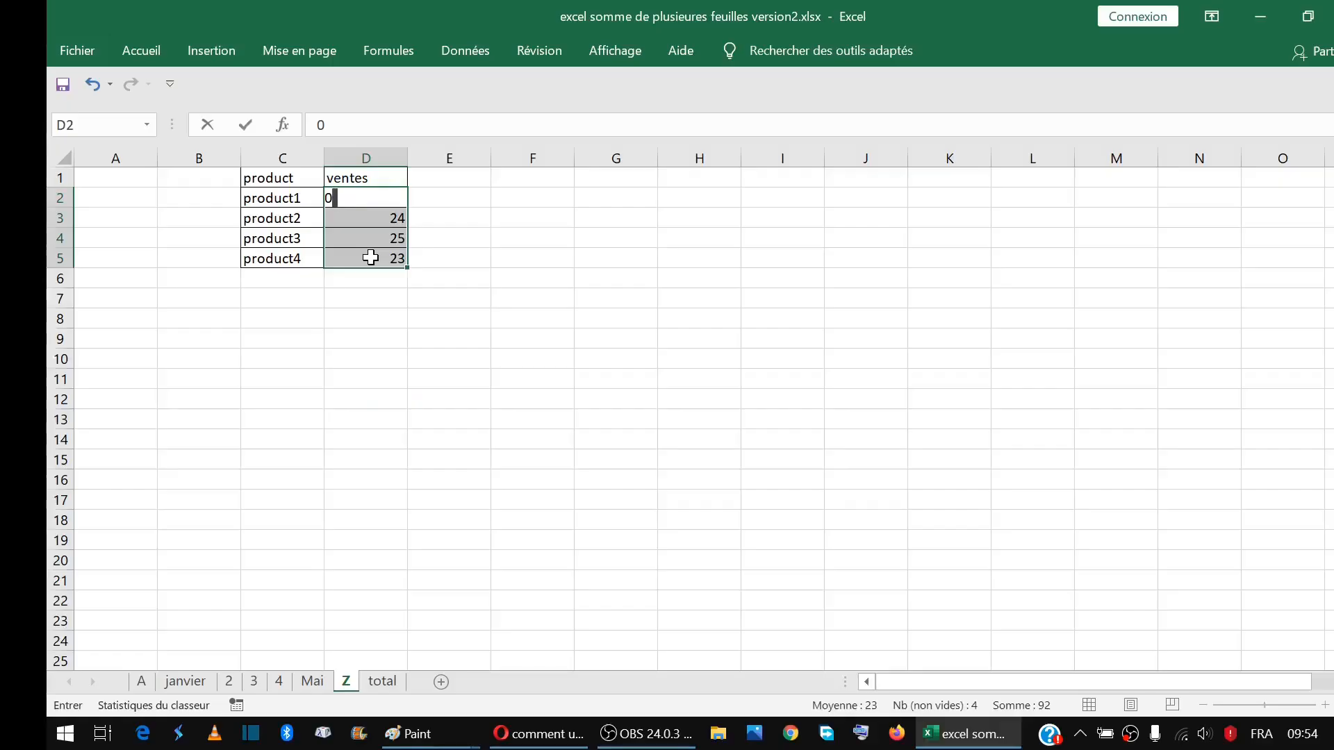
{"action": "key", "text": "Return"}
{"action": "left_click", "coordinate": [438, 237]}
{"action": "left_click", "coordinate": [396, 201]}
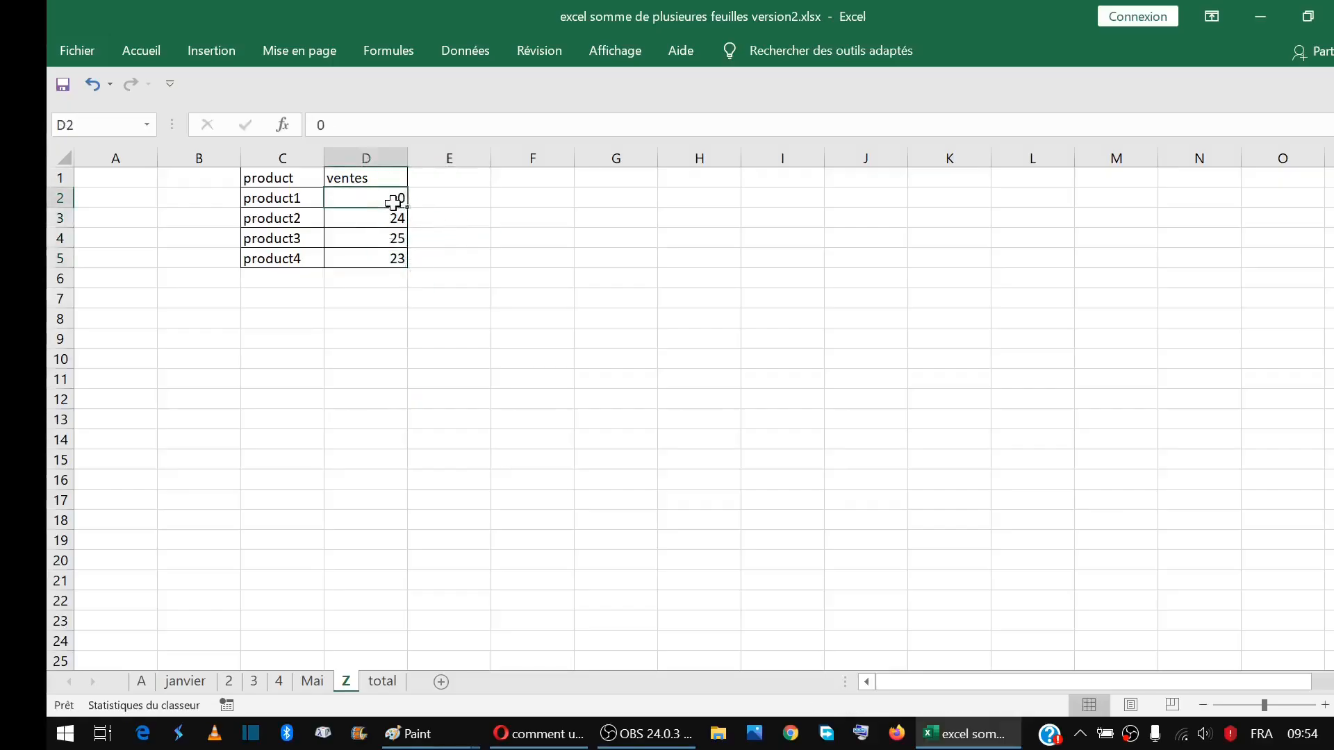
{"action": "left_click_drag", "start_coordinate": [408, 207], "coordinate": [409, 261]}
{"action": "left_click", "coordinate": [564, 272]}
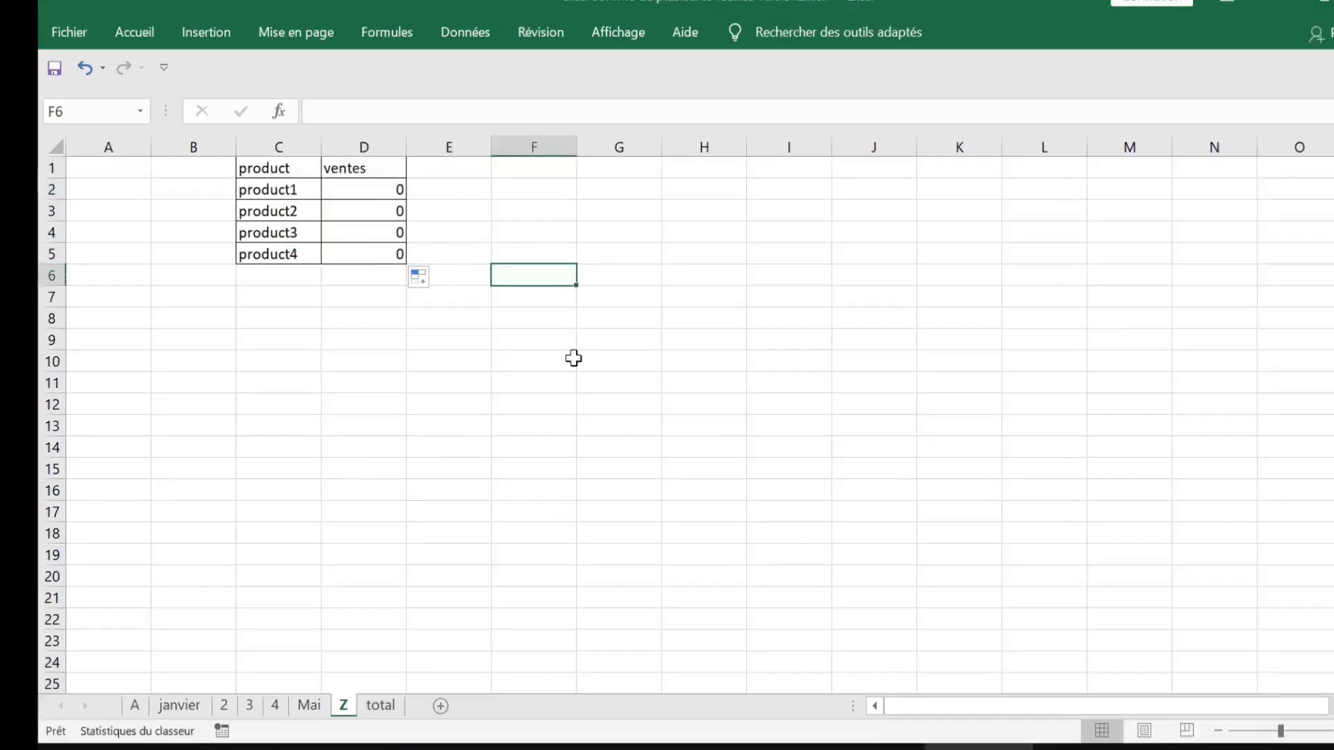
{"action": "left_click", "coordinate": [573, 358]}
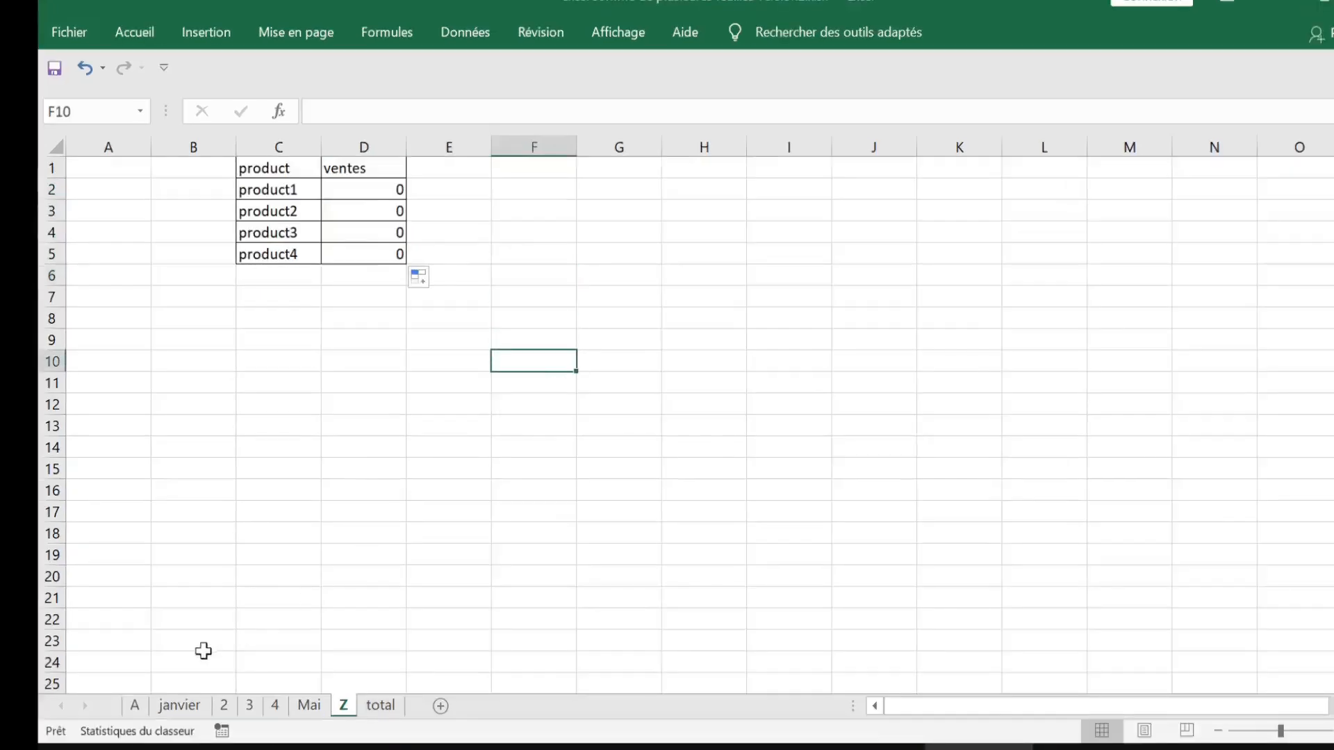
On the A sheet, set the ventes of all four products (D2:D5) to 0.
{"action": "left_click", "coordinate": [132, 708]}
{"action": "left_click", "coordinate": [397, 193]}
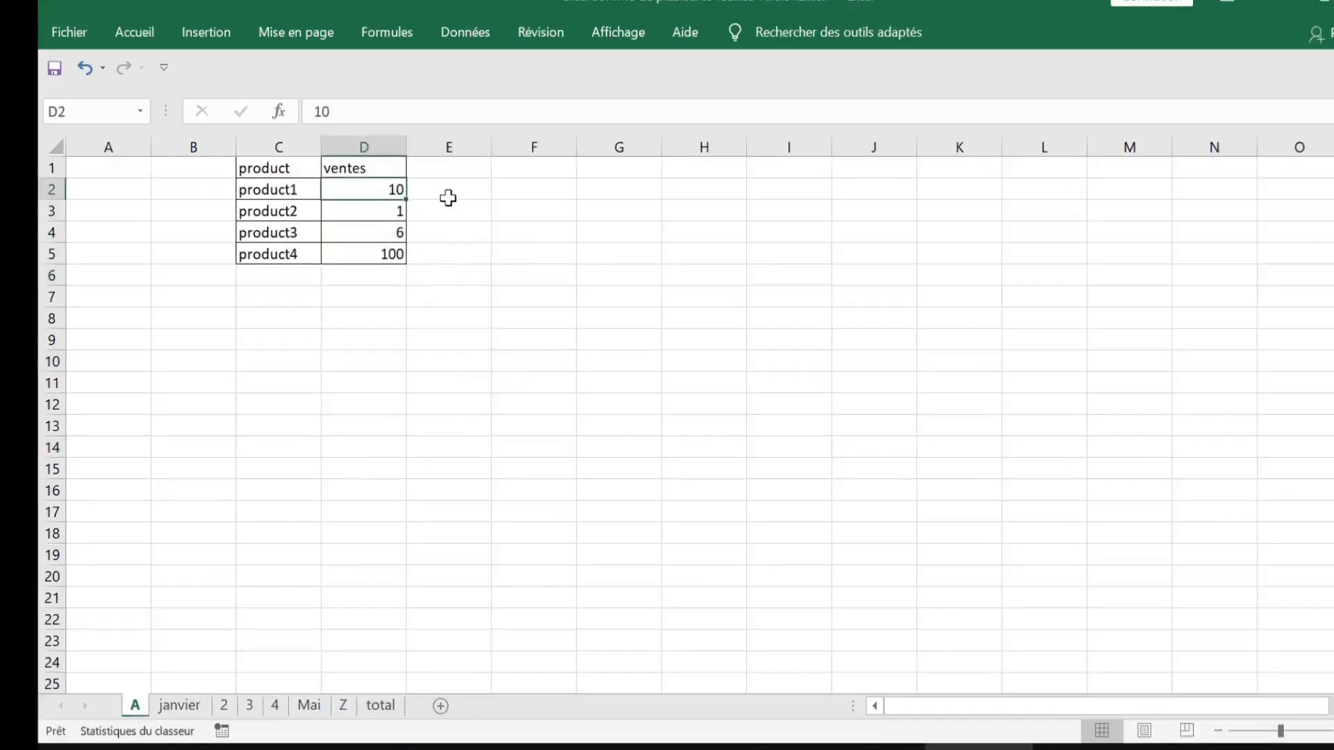
{"action": "type", "text": "0"}
{"action": "left_click", "coordinate": [386, 212]}
{"action": "type", "text": "0"}
{"action": "left_click", "coordinate": [386, 237]}
{"action": "type", "text": "0"}
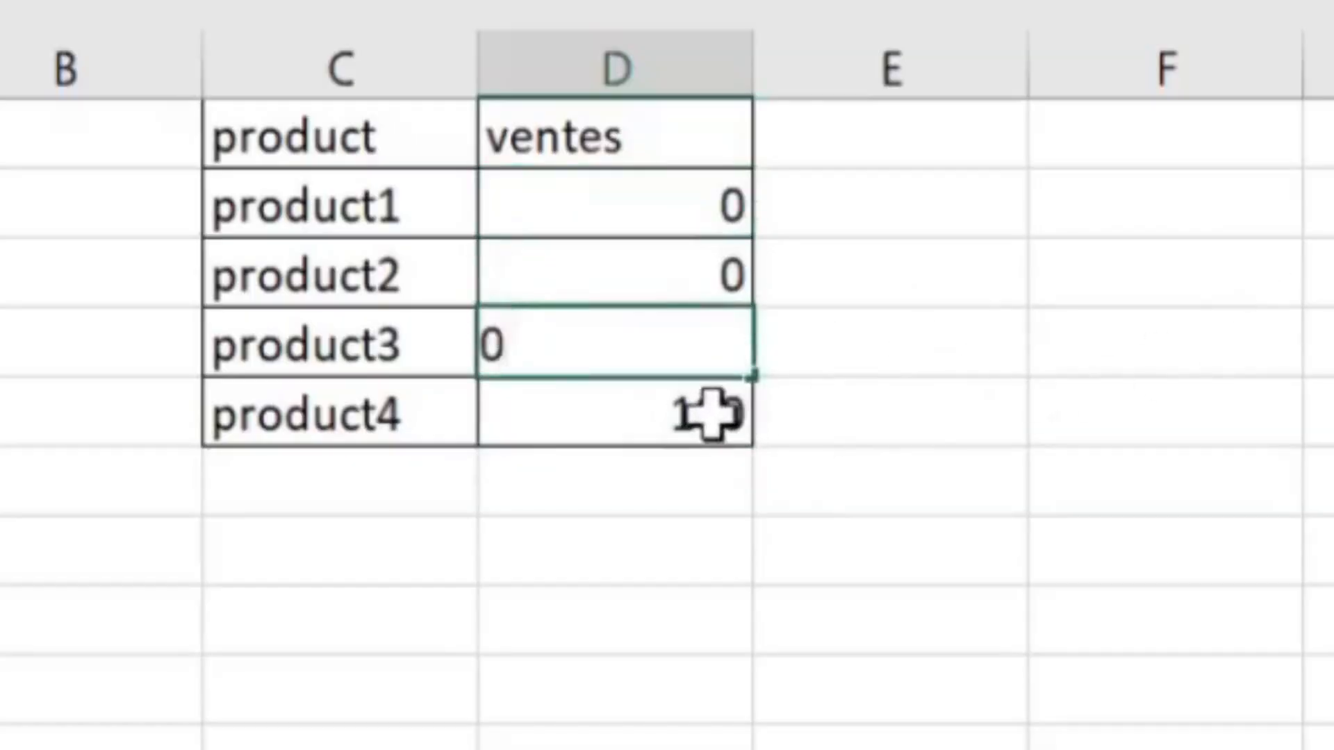
{"action": "left_click", "coordinate": [394, 255]}
{"action": "type", "text": "0"}
{"action": "left_click", "coordinate": [540, 258]}
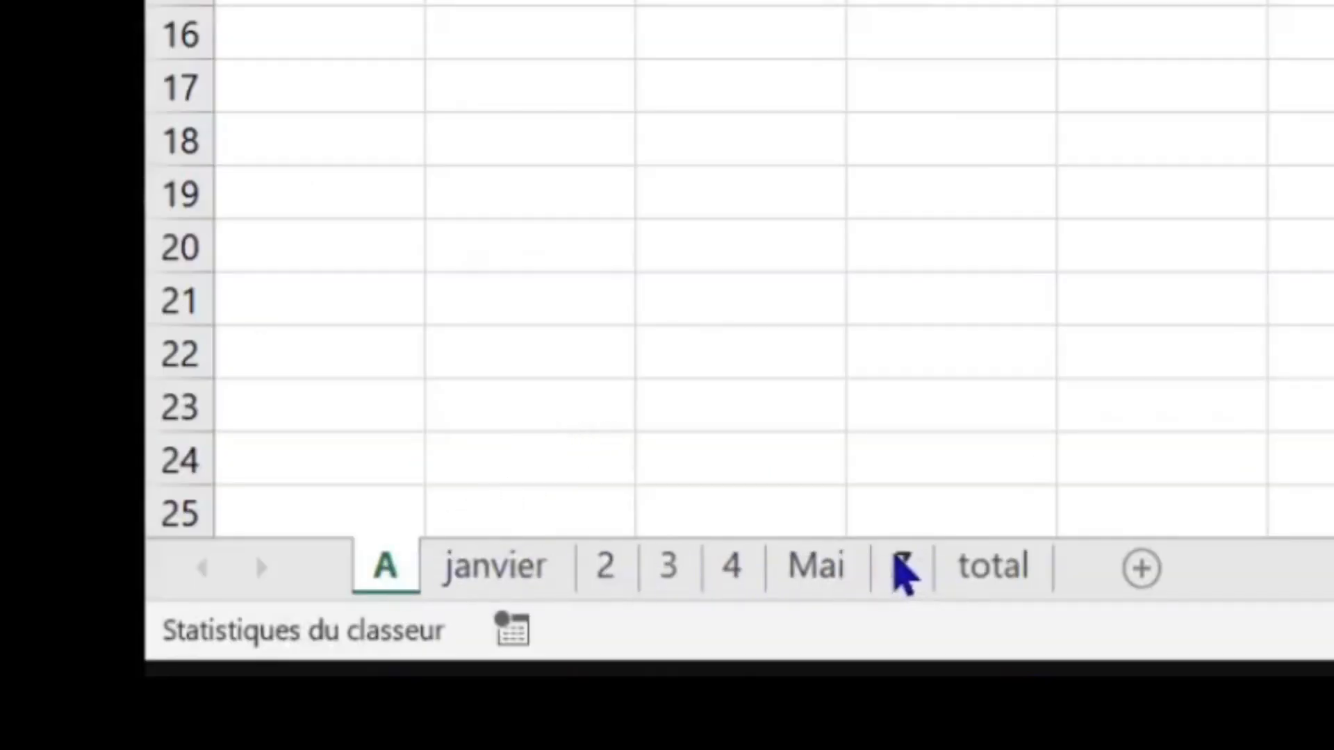
{"action": "left_click", "coordinate": [900, 570]}
{"action": "left_click", "coordinate": [389, 564]}
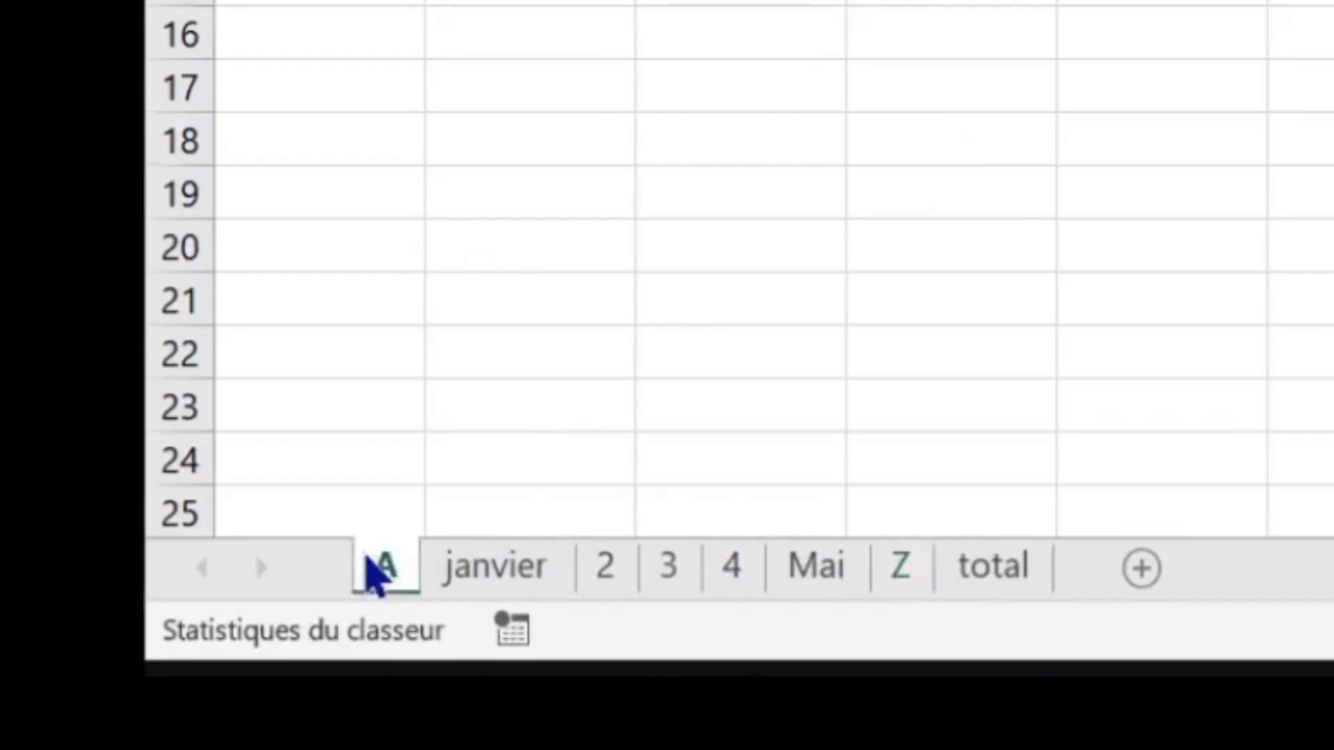
{"action": "left_click", "coordinate": [898, 564]}
{"action": "left_click", "coordinate": [406, 559]}
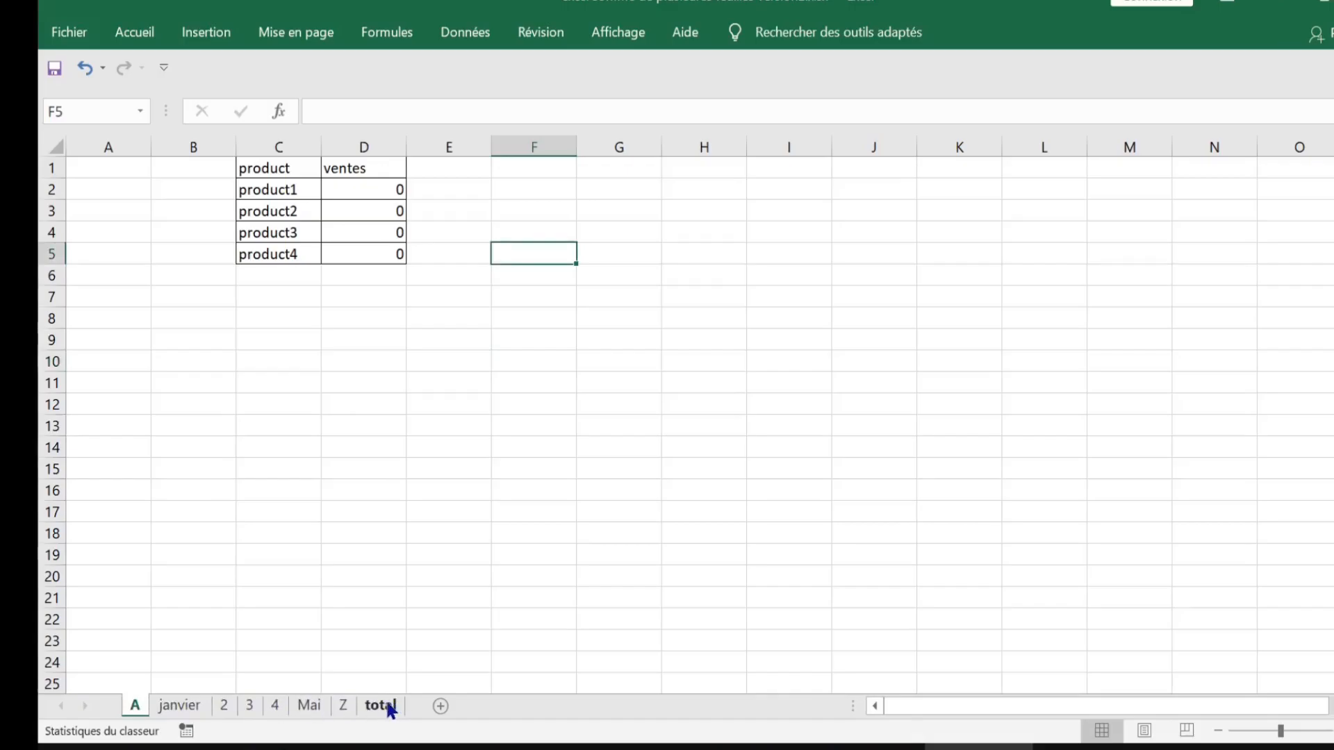
On the total sheet, enter =SOMME('A:Z'!D2) in B3 to sum product1's ventes across sheets A through Z.
{"action": "left_click", "coordinate": [386, 706]}
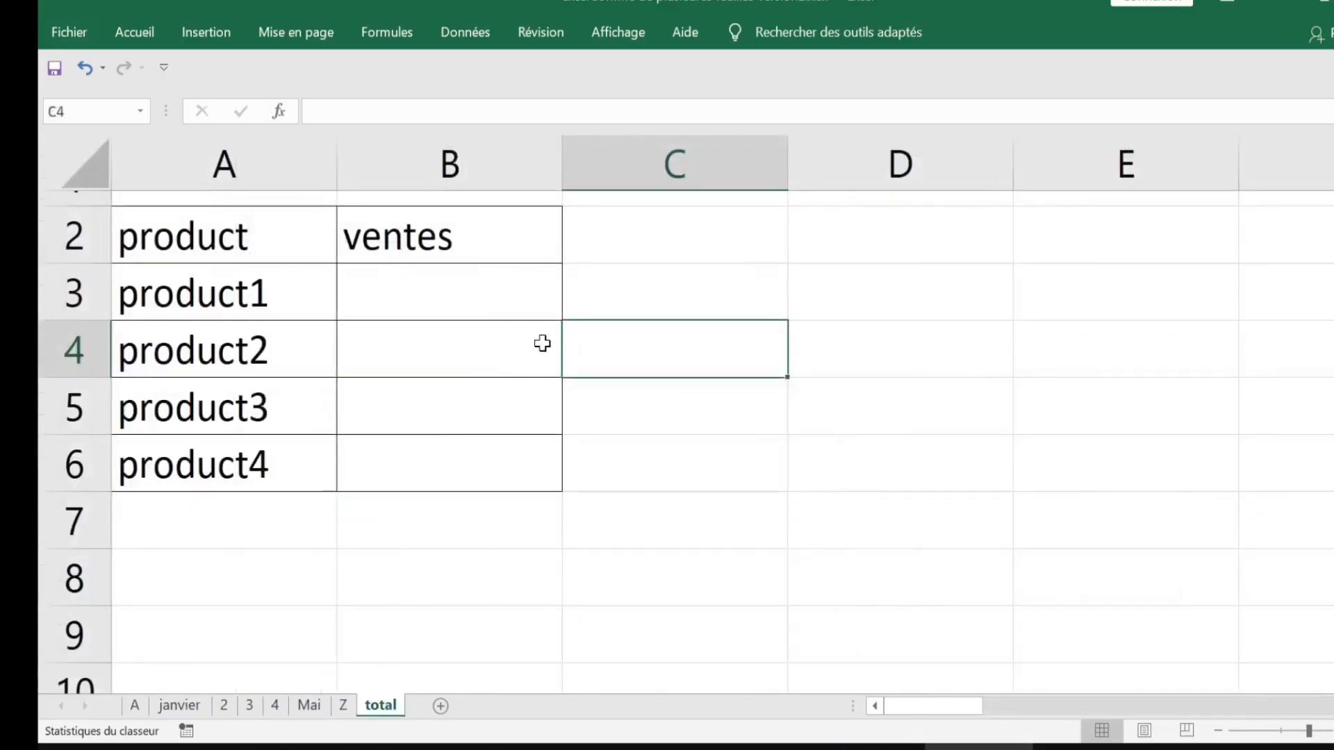
{"action": "left_click", "coordinate": [486, 308]}
{"action": "type", "text": "=somme"}
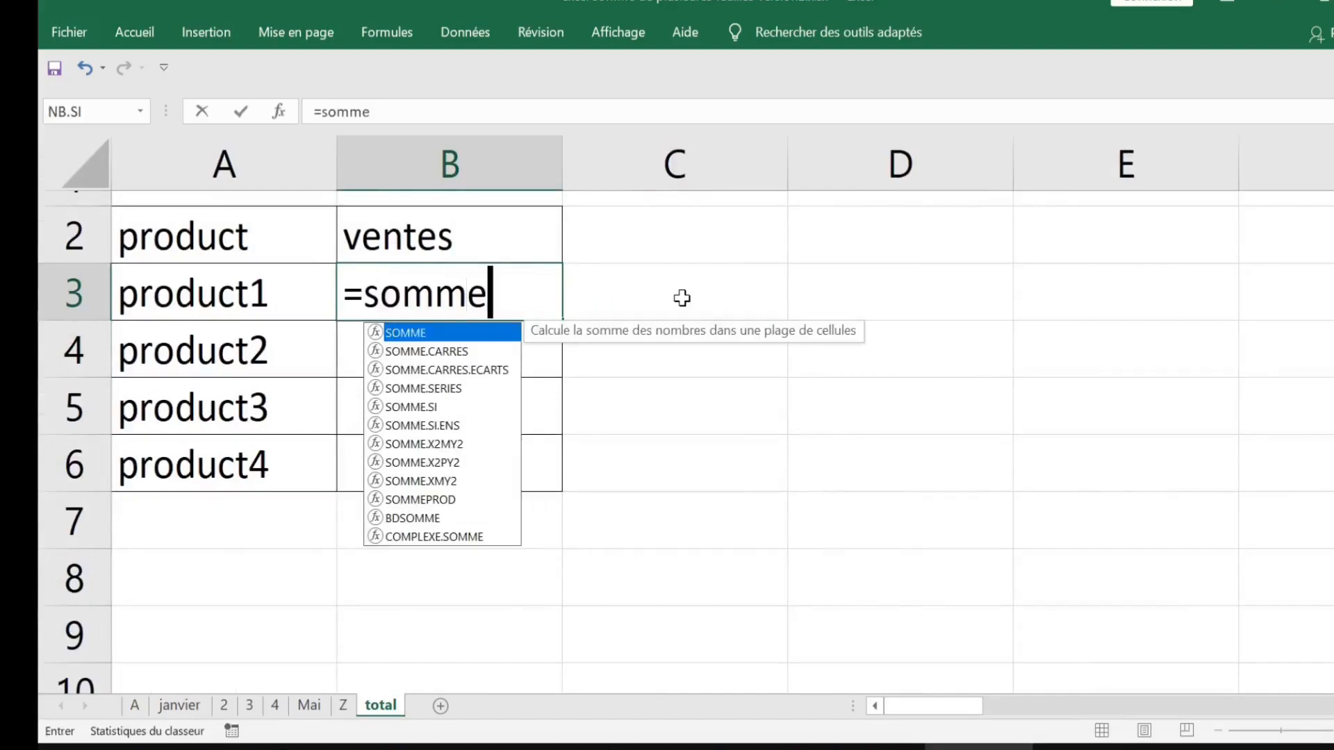
{"action": "key", "text": "Tab"}
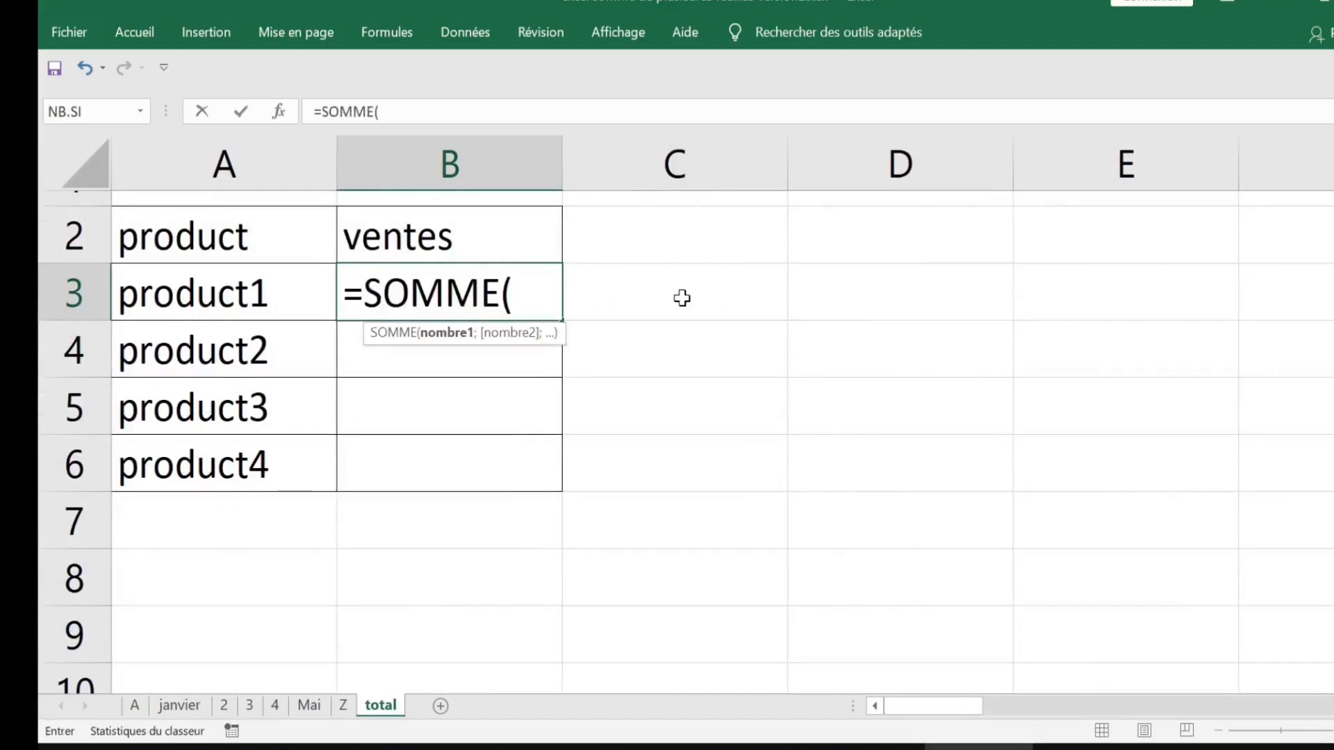
{"action": "left_click", "coordinate": [135, 706]}
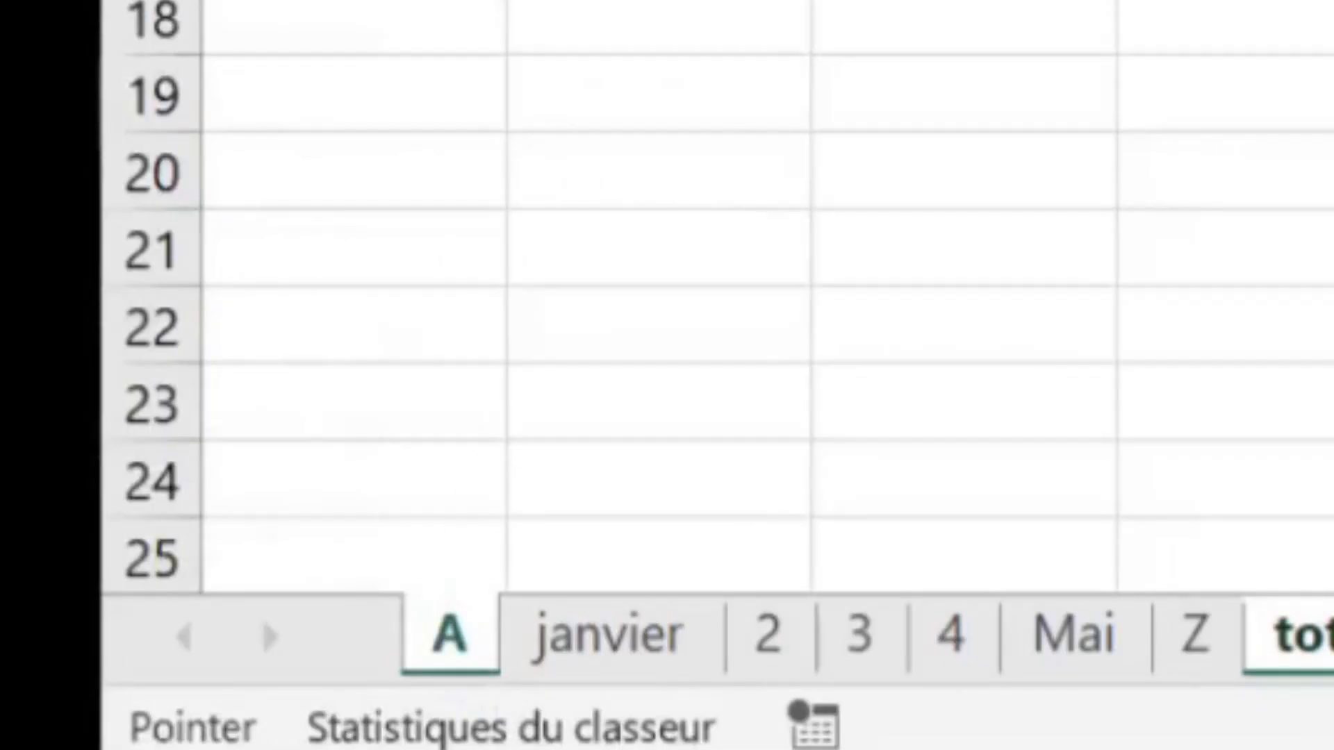
{"action": "left_click", "coordinate": [432, 217]}
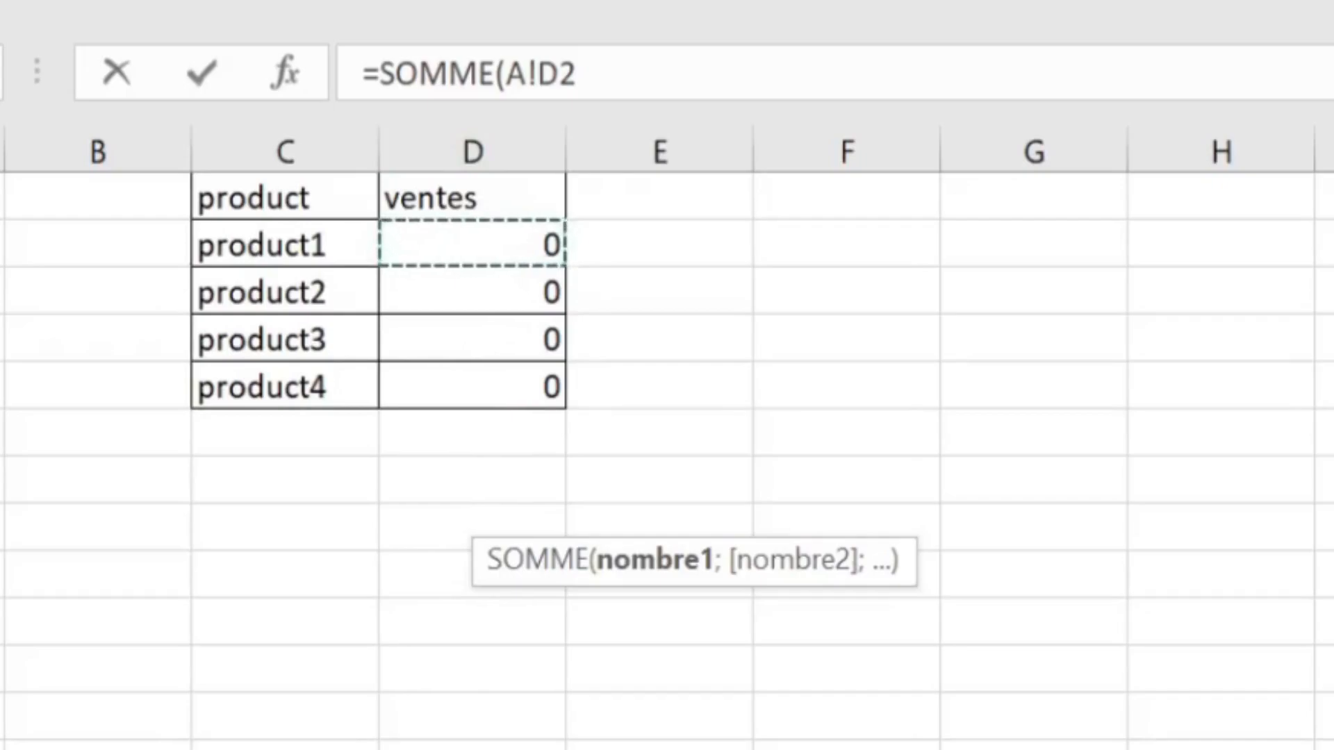
{"action": "left_click", "coordinate": [427, 749], "text": "shift"}
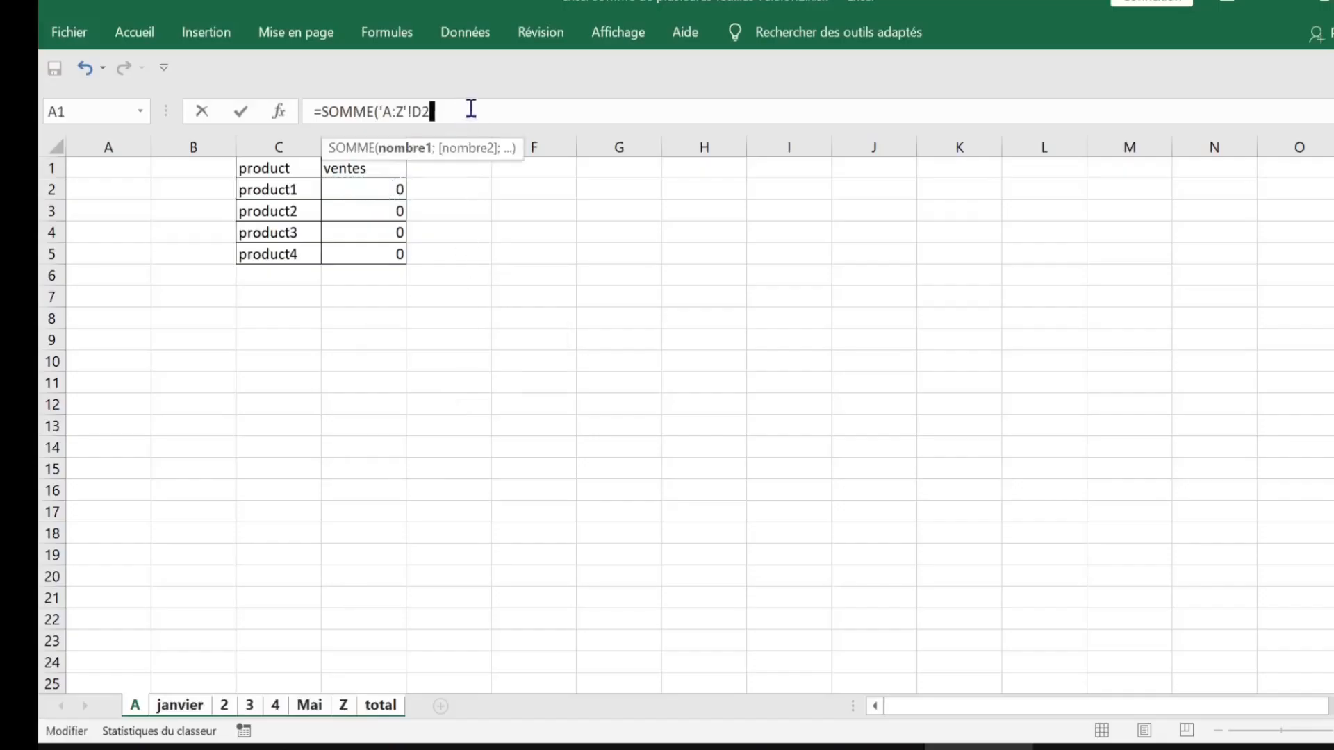
{"action": "key", "text": "Return"}
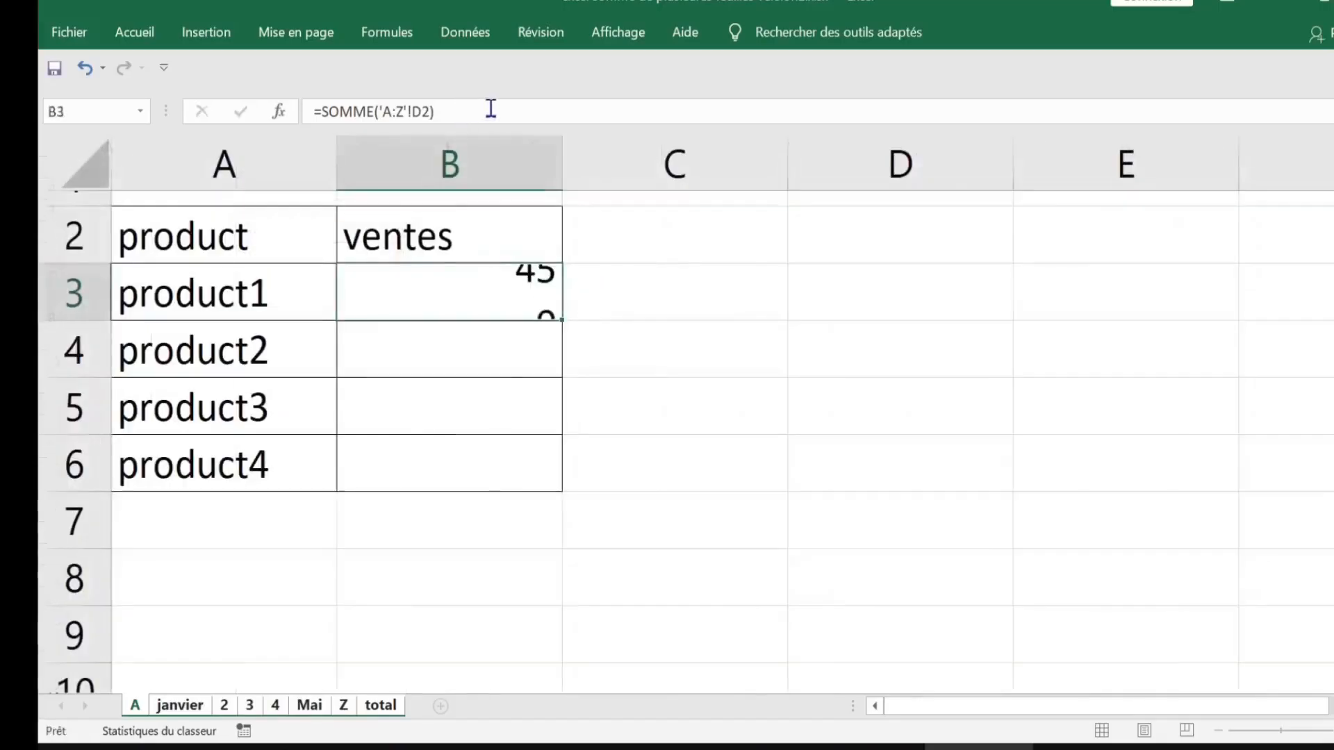
In B4 of the total sheet, enter =SOMME('A:Z'!D3) to sum product2's ventes across sheets A through Z.
{"action": "double_click", "coordinate": [503, 344]}
{"action": "type", "text": "=somme"}
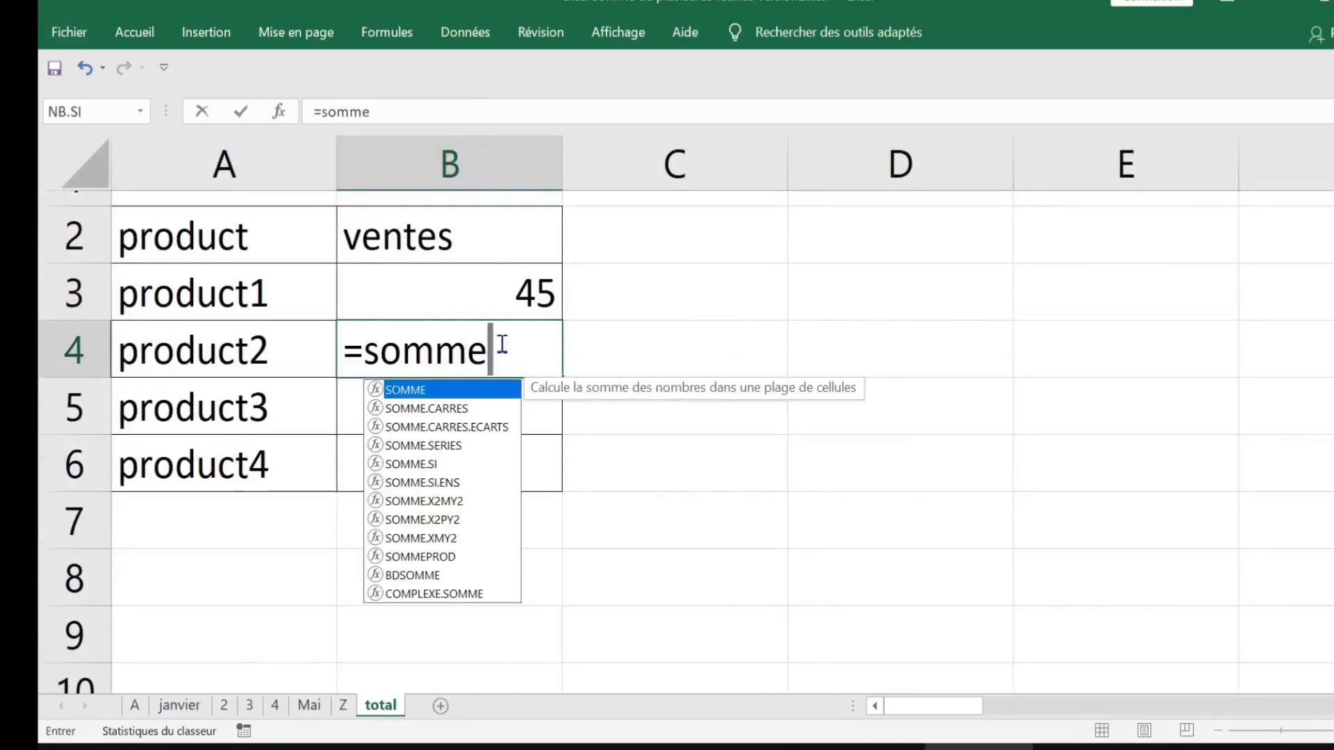
{"action": "key", "text": "Tab"}
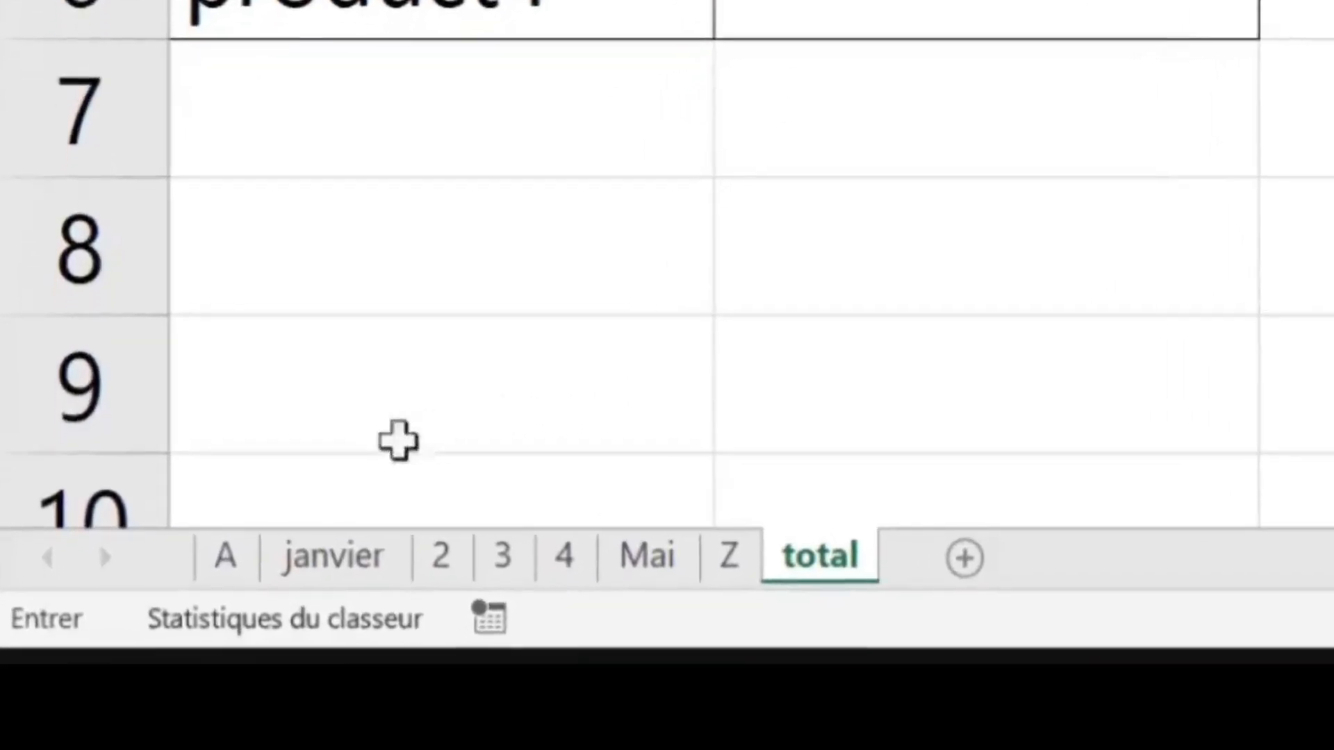
{"action": "left_click", "coordinate": [223, 559]}
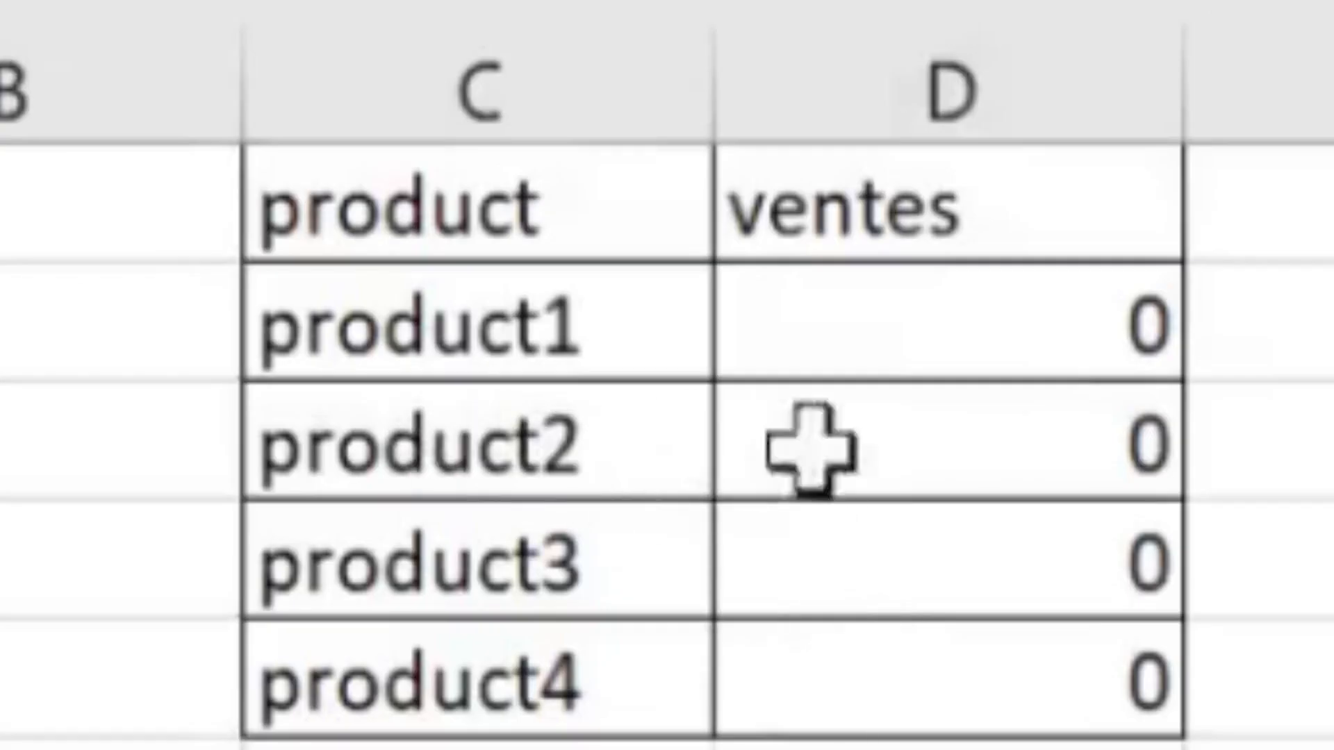
{"action": "left_click", "coordinate": [968, 434]}
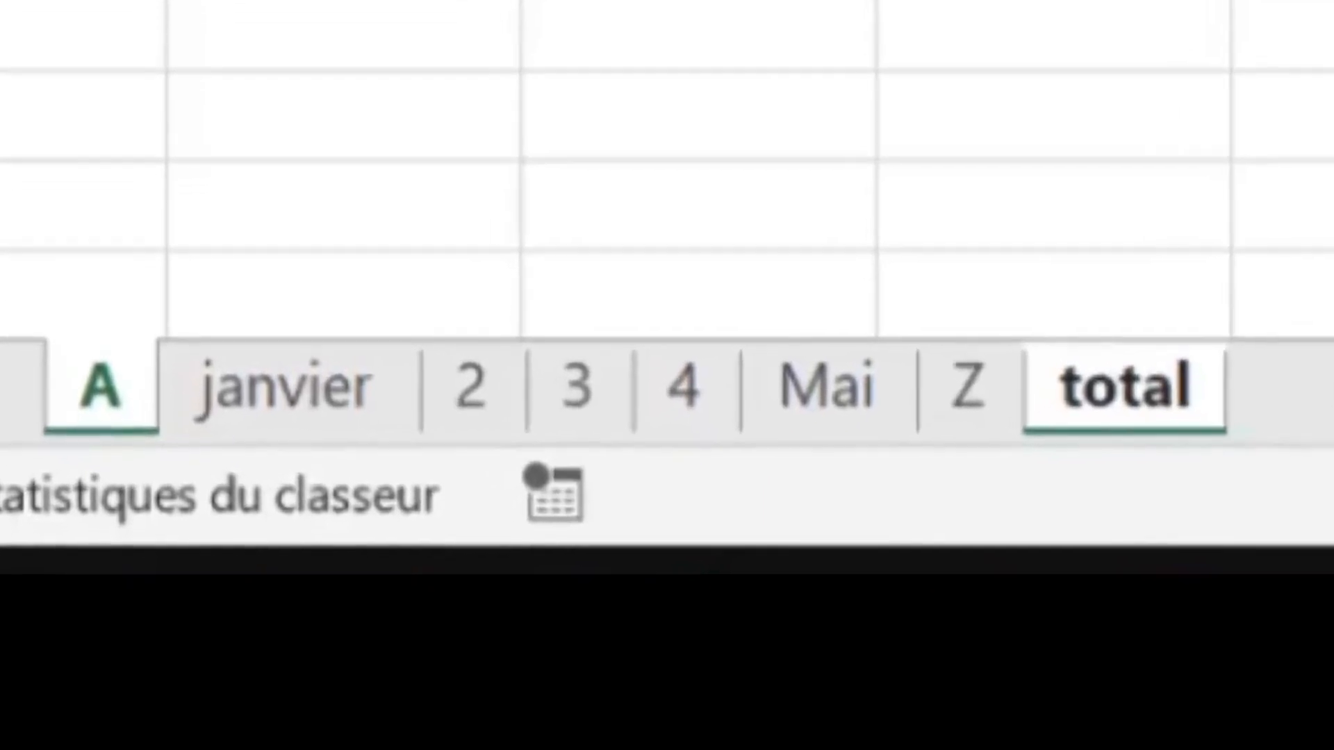
{"action": "left_click", "coordinate": [813, 467], "text": "shift"}
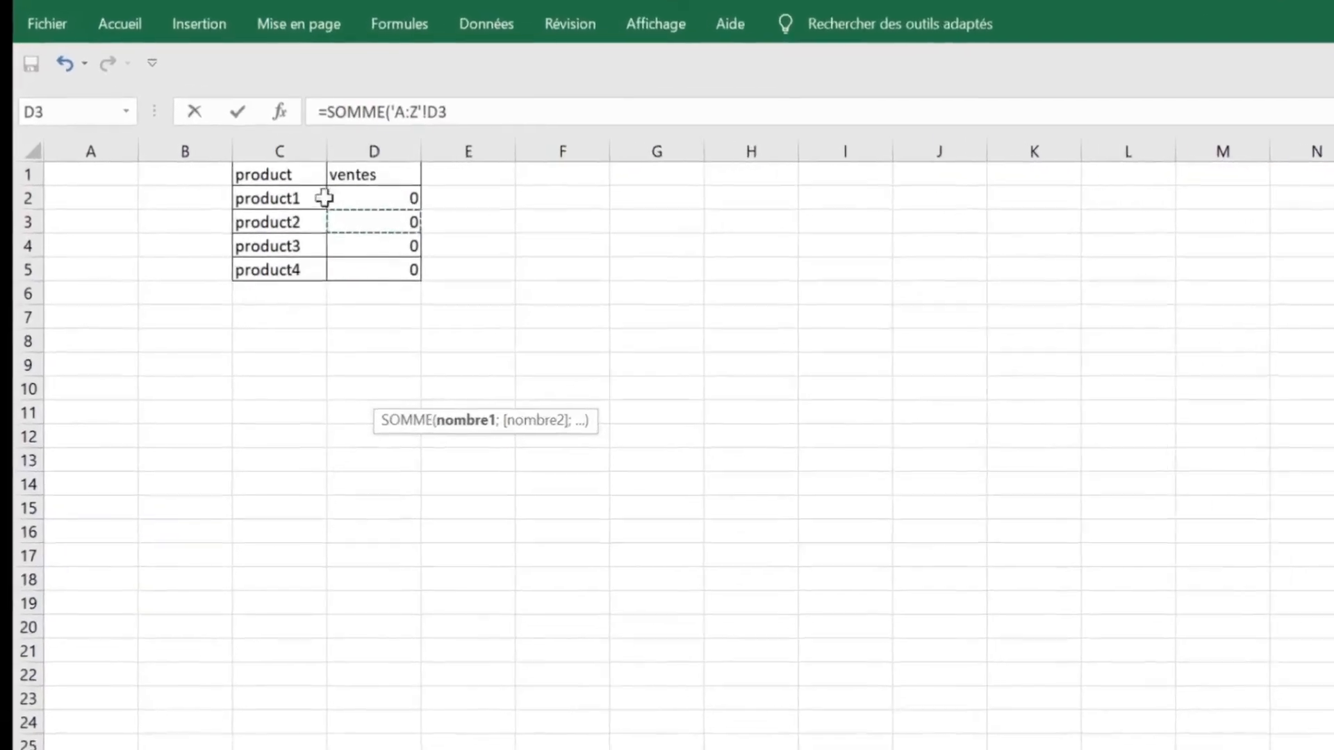
{"action": "left_click_drag", "start_coordinate": [435, 112], "coordinate": [498, 112]}
{"action": "left_click", "coordinate": [546, 112]}
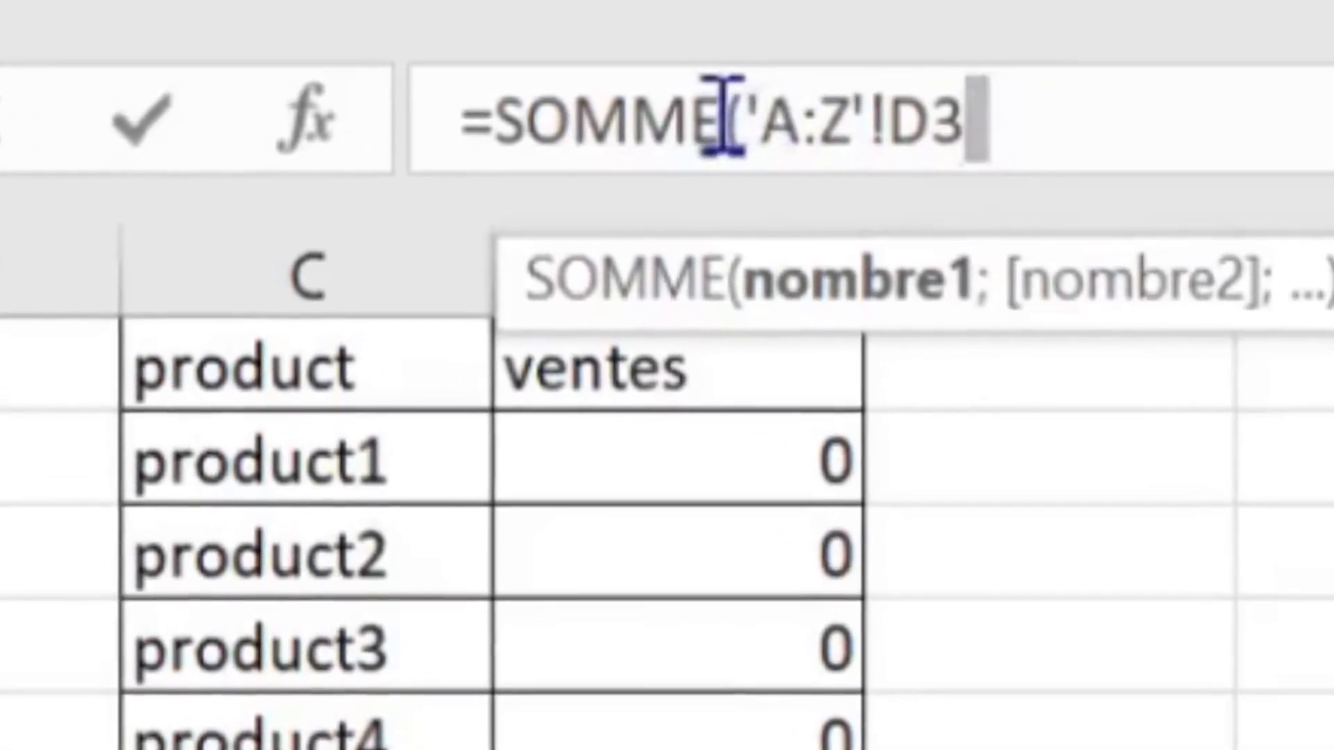
{"action": "left_click_drag", "start_coordinate": [715, 118], "coordinate": [844, 118]}
{"action": "left_click", "coordinate": [1104, 118]}
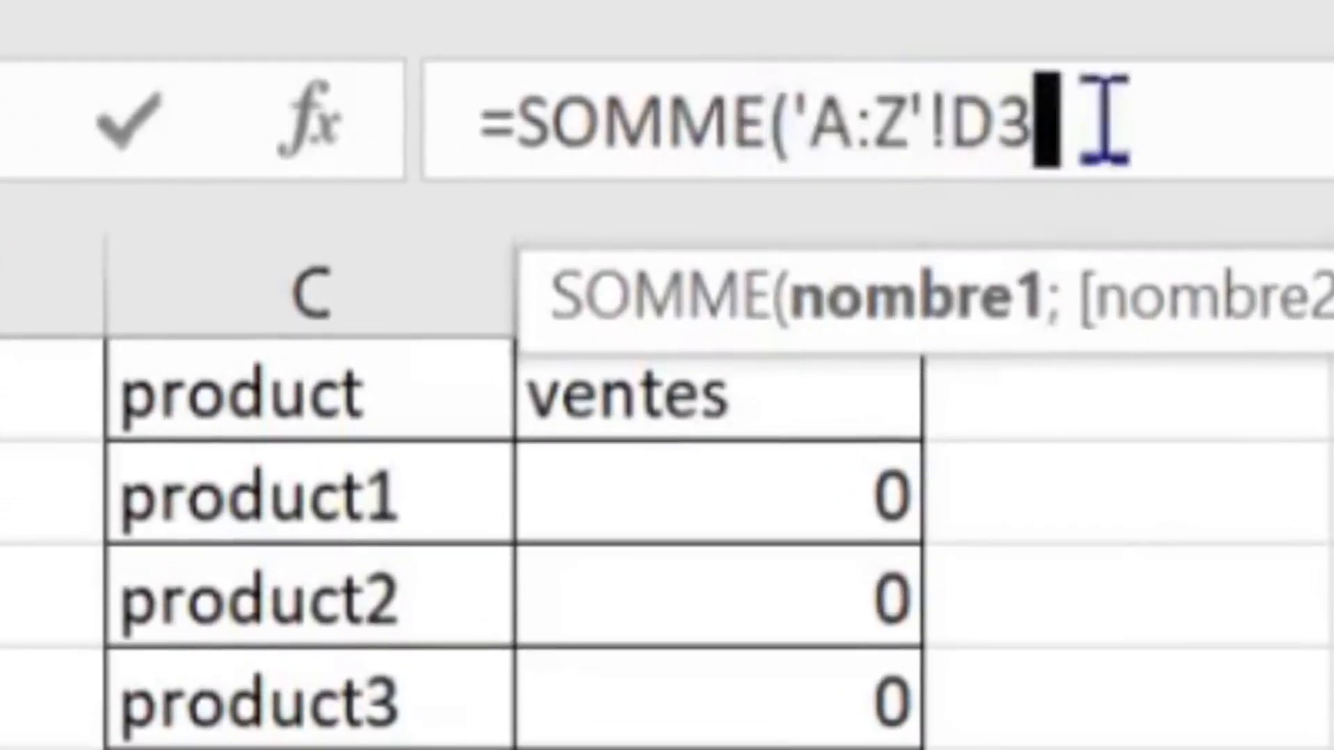
{"action": "type", "text": ")"}
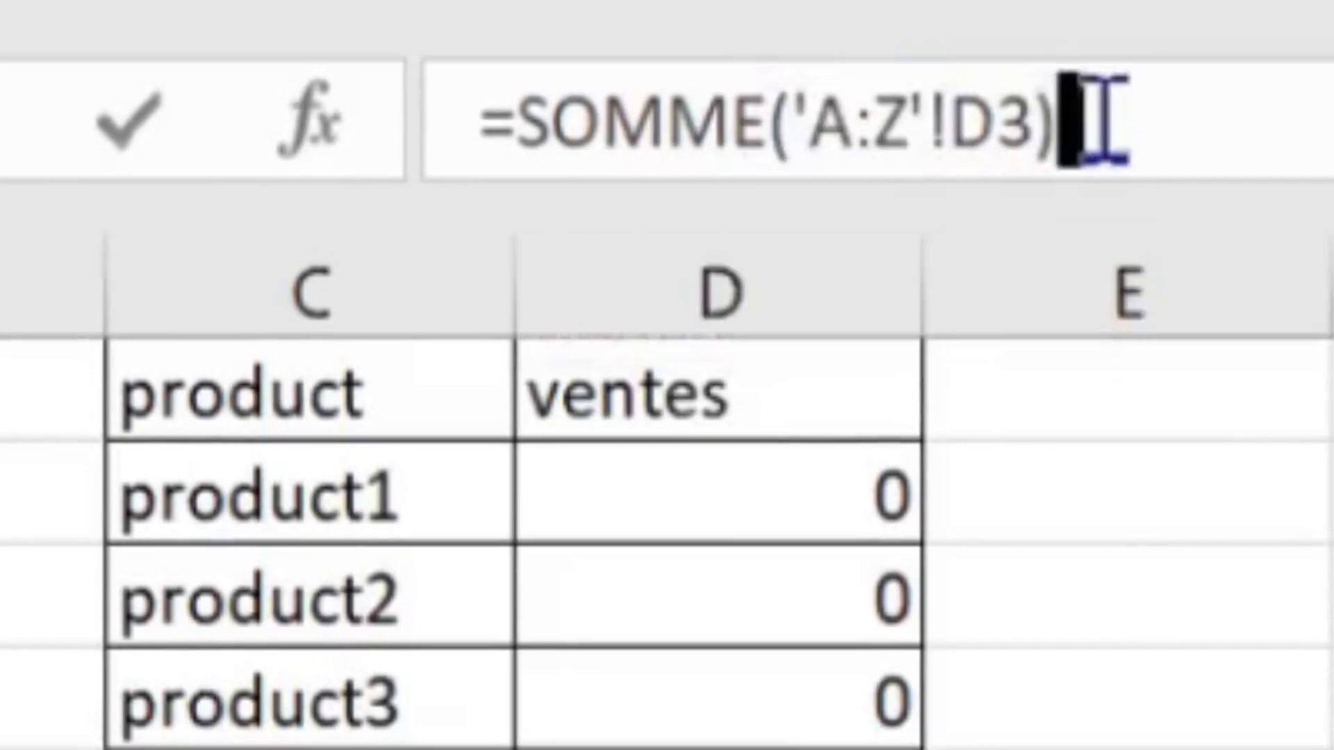
{"action": "key", "text": "Return"}
Fill the B4 sum formula down to B6 for product3 and product4.
{"action": "left_click", "coordinate": [487, 350]}
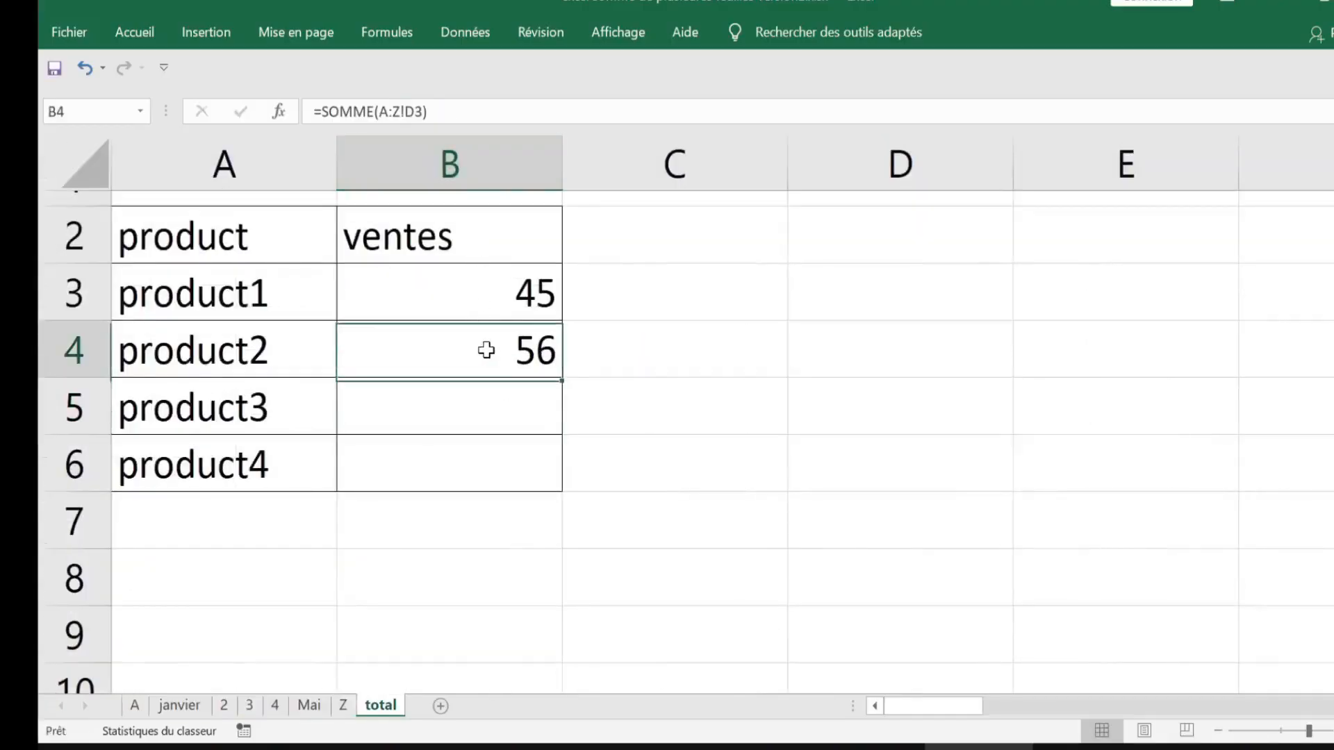
{"action": "left_click_drag", "start_coordinate": [561, 380], "coordinate": [560, 488]}
{"action": "left_click", "coordinate": [759, 402]}
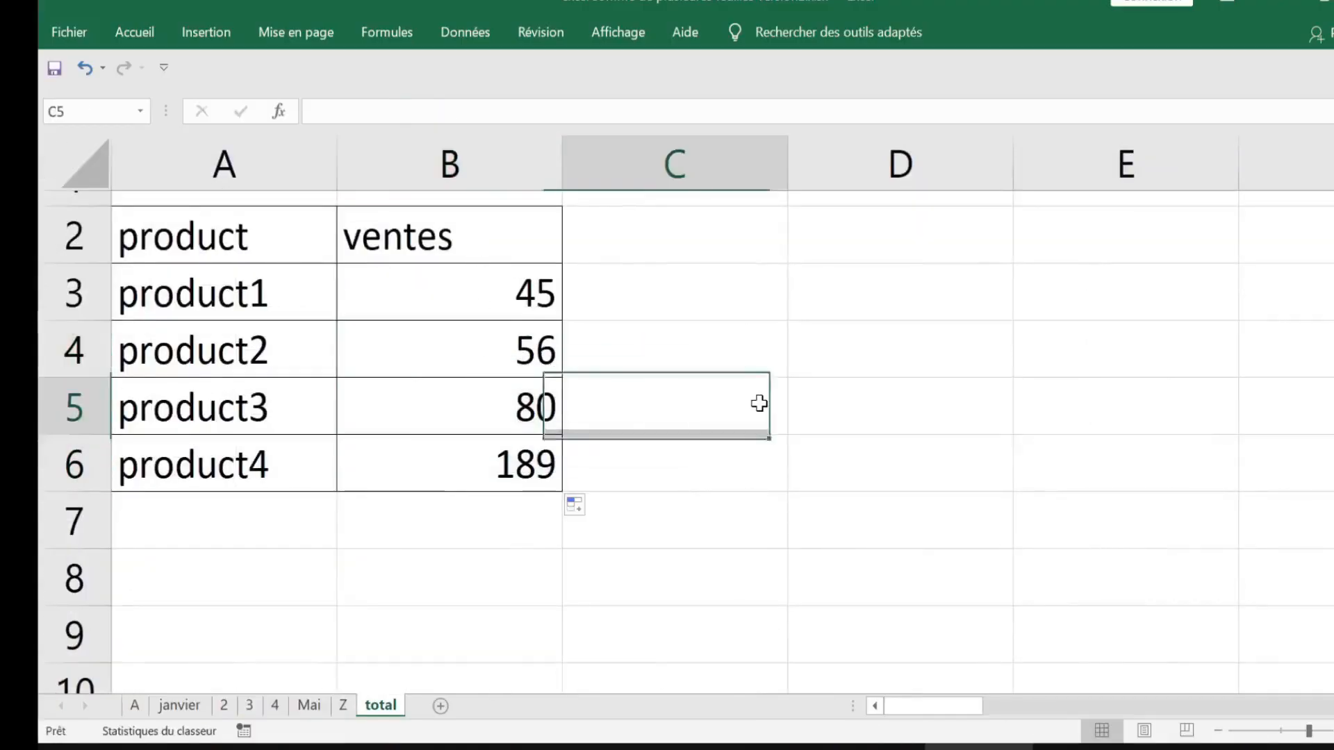
Colour the total sheet's tab red using the standard colours.
{"action": "right_click", "coordinate": [379, 706]}
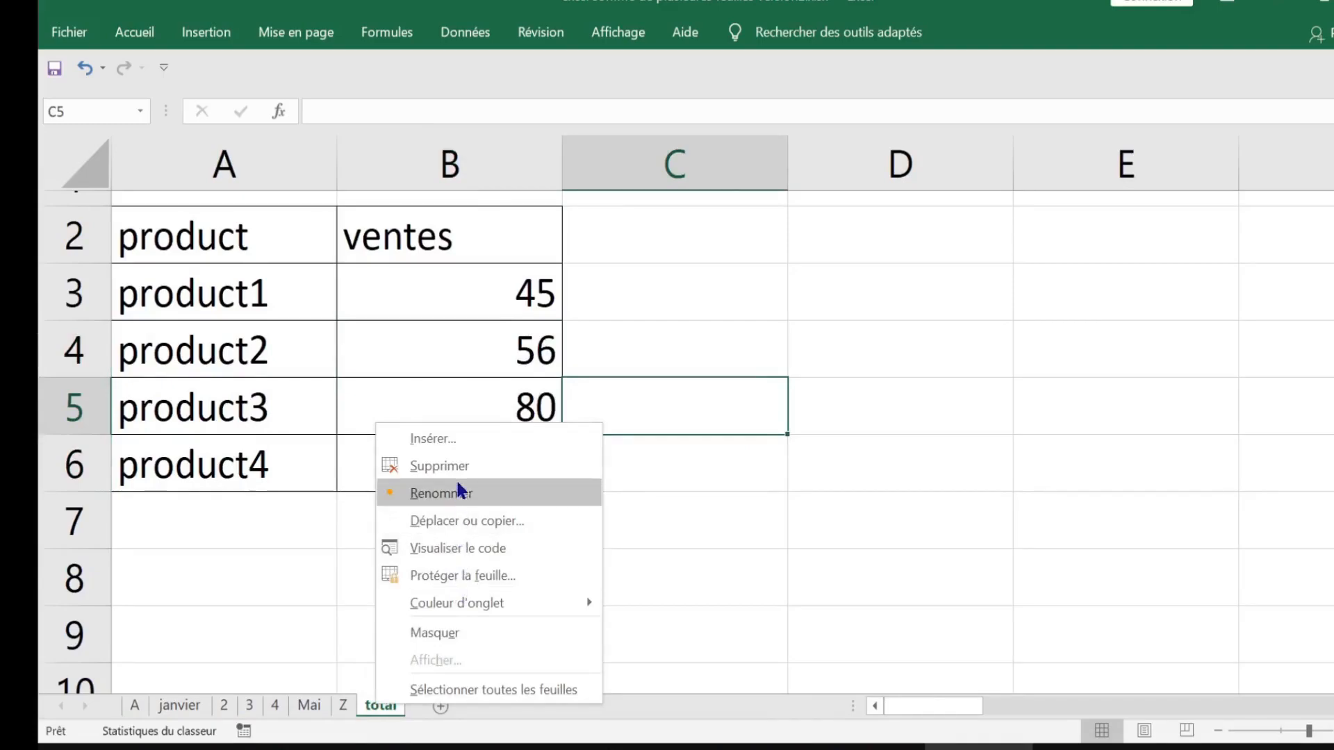
{"action": "mouse_move", "coordinate": [477, 608]}
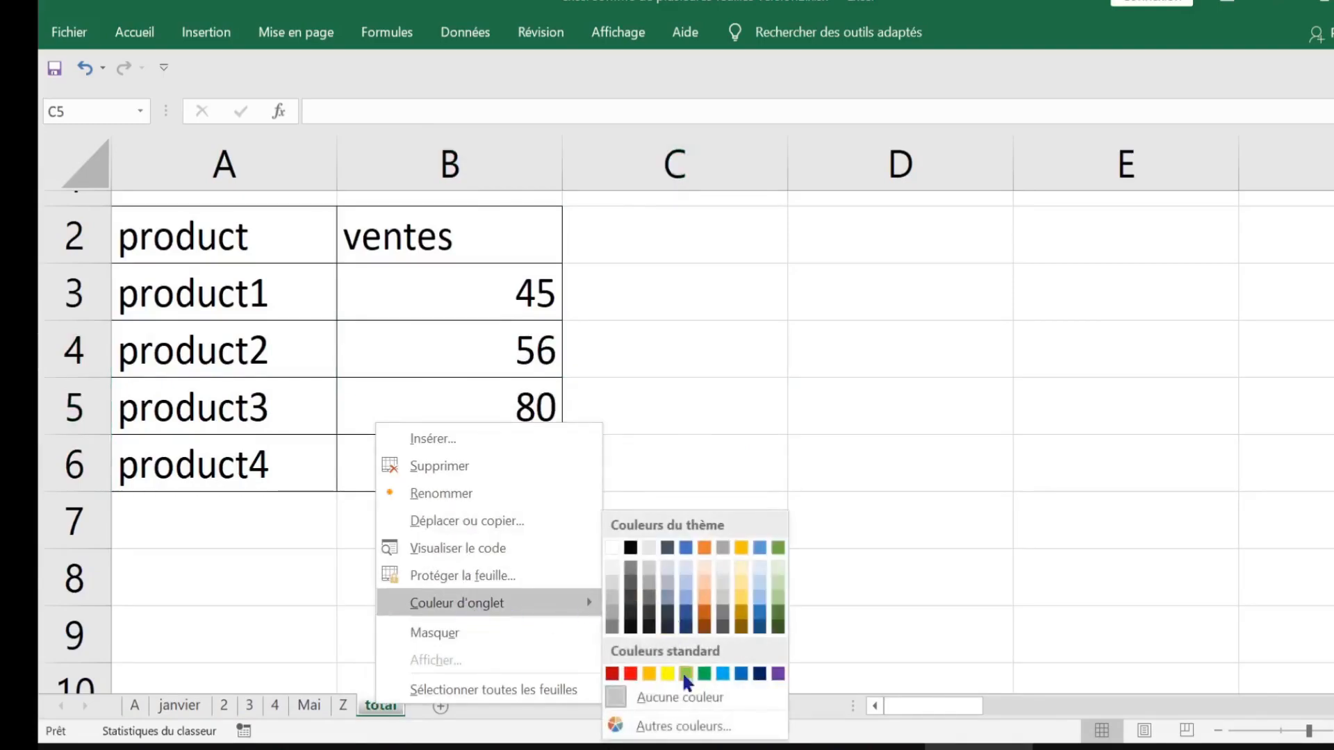
{"action": "left_click", "coordinate": [630, 673]}
{"action": "left_click", "coordinate": [344, 705]}
{"action": "left_click", "coordinate": [381, 706]}
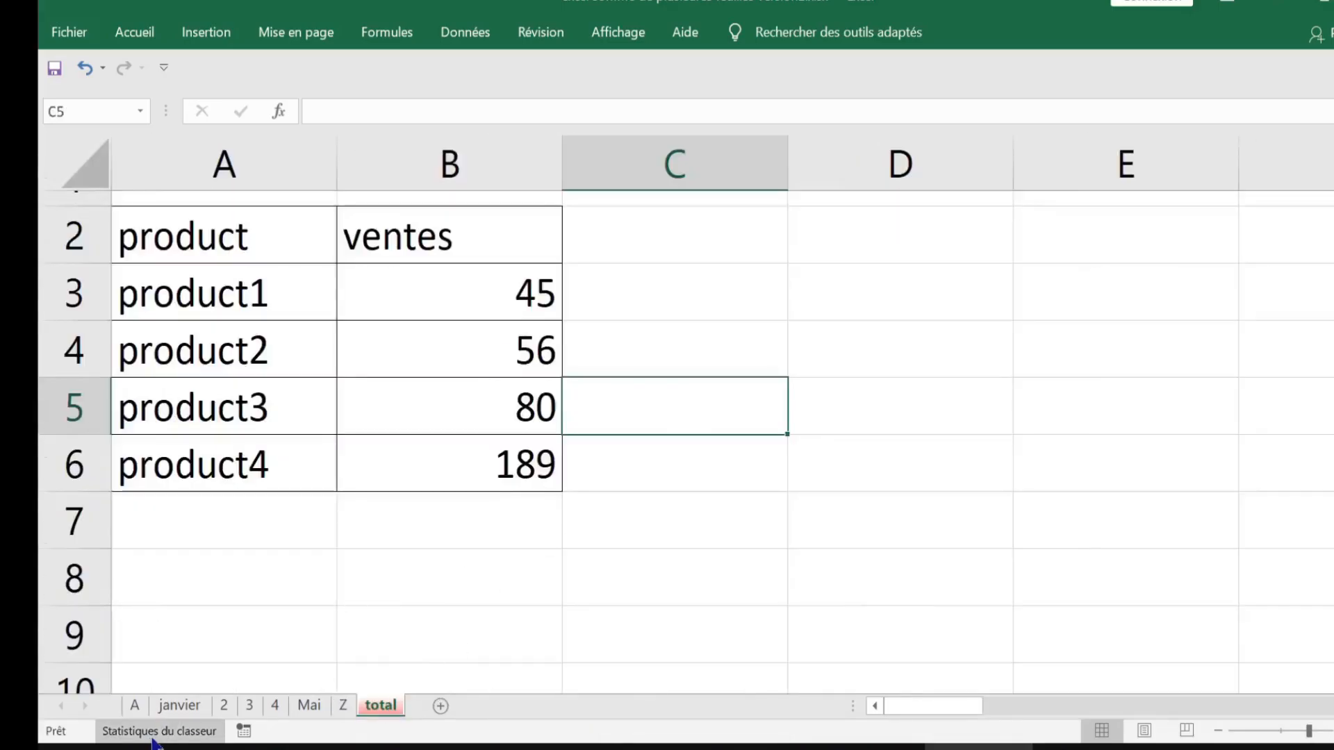
Review the ventes values on boundary sheets A and Z, and return to the total sheet.
{"action": "left_click", "coordinate": [134, 706]}
{"action": "left_click_drag", "start_coordinate": [354, 200], "coordinate": [355, 256]}
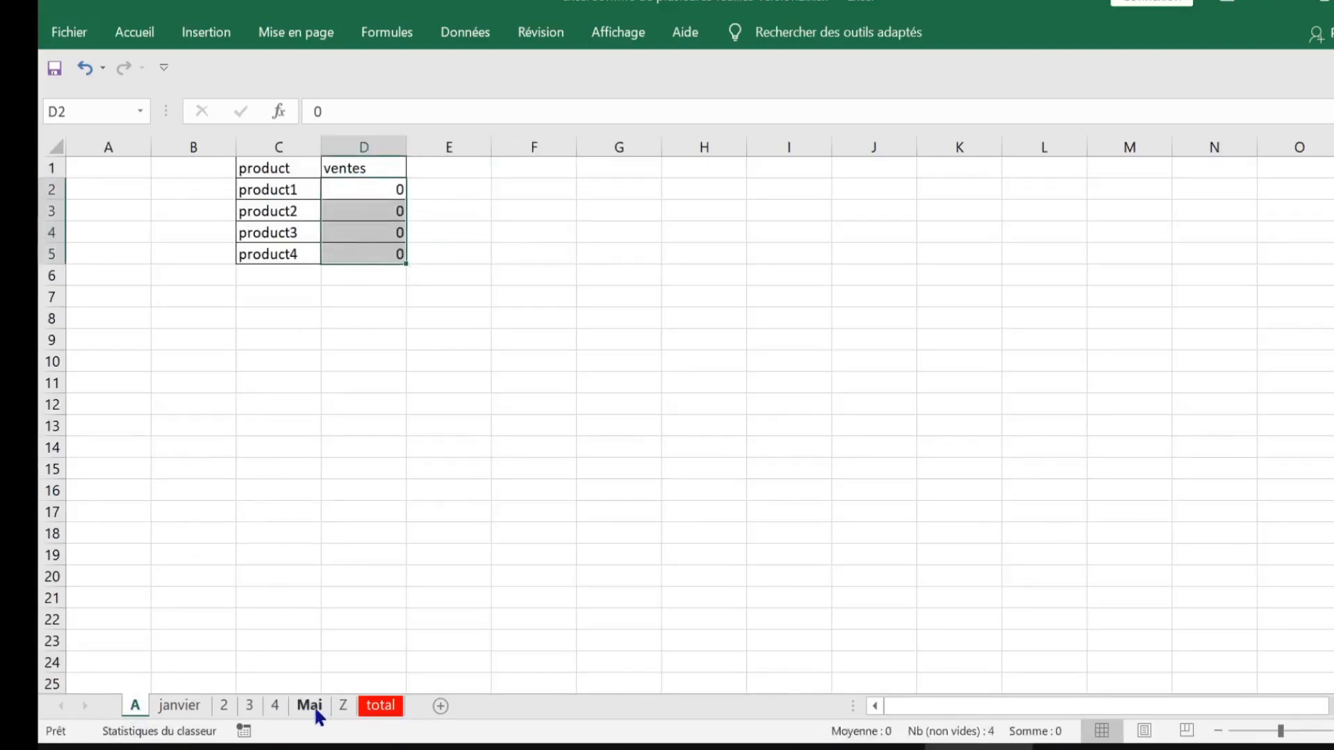
{"action": "left_click", "coordinate": [343, 705]}
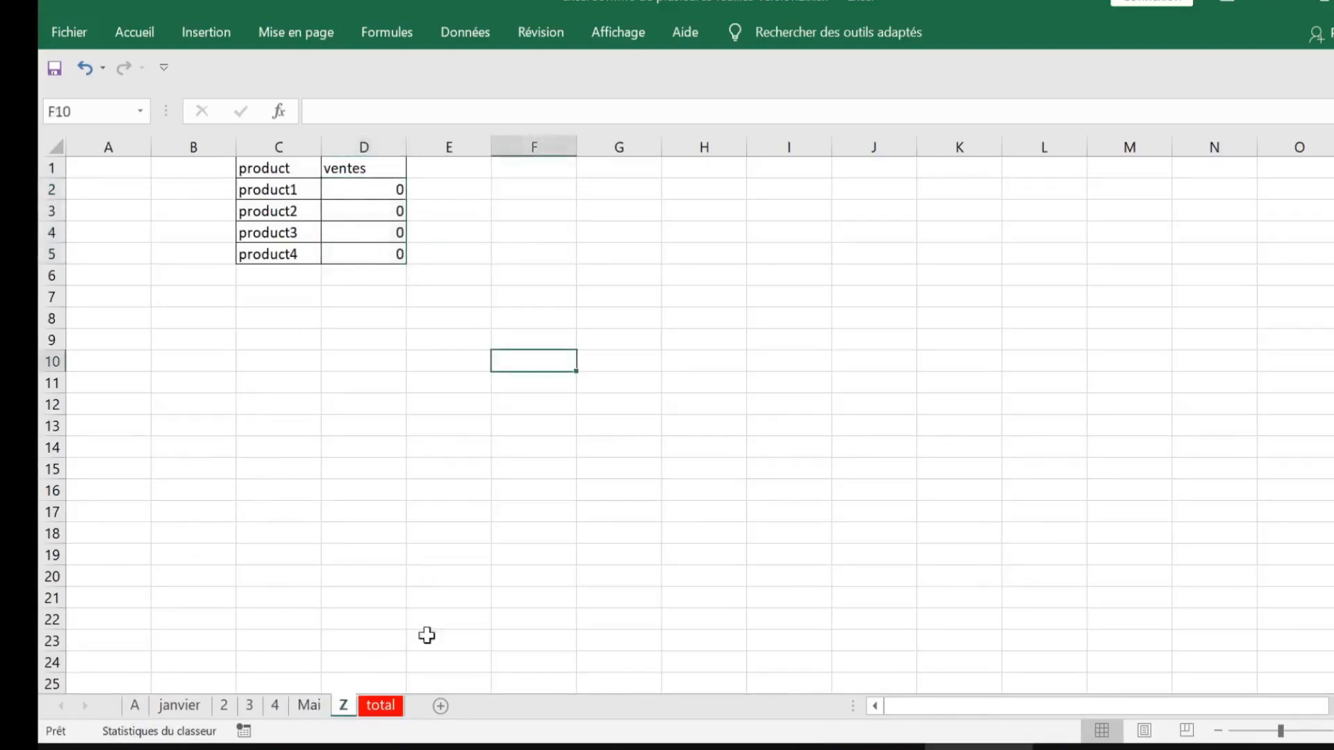
{"action": "left_click", "coordinate": [382, 706]}
{"action": "left_click", "coordinate": [457, 289]}
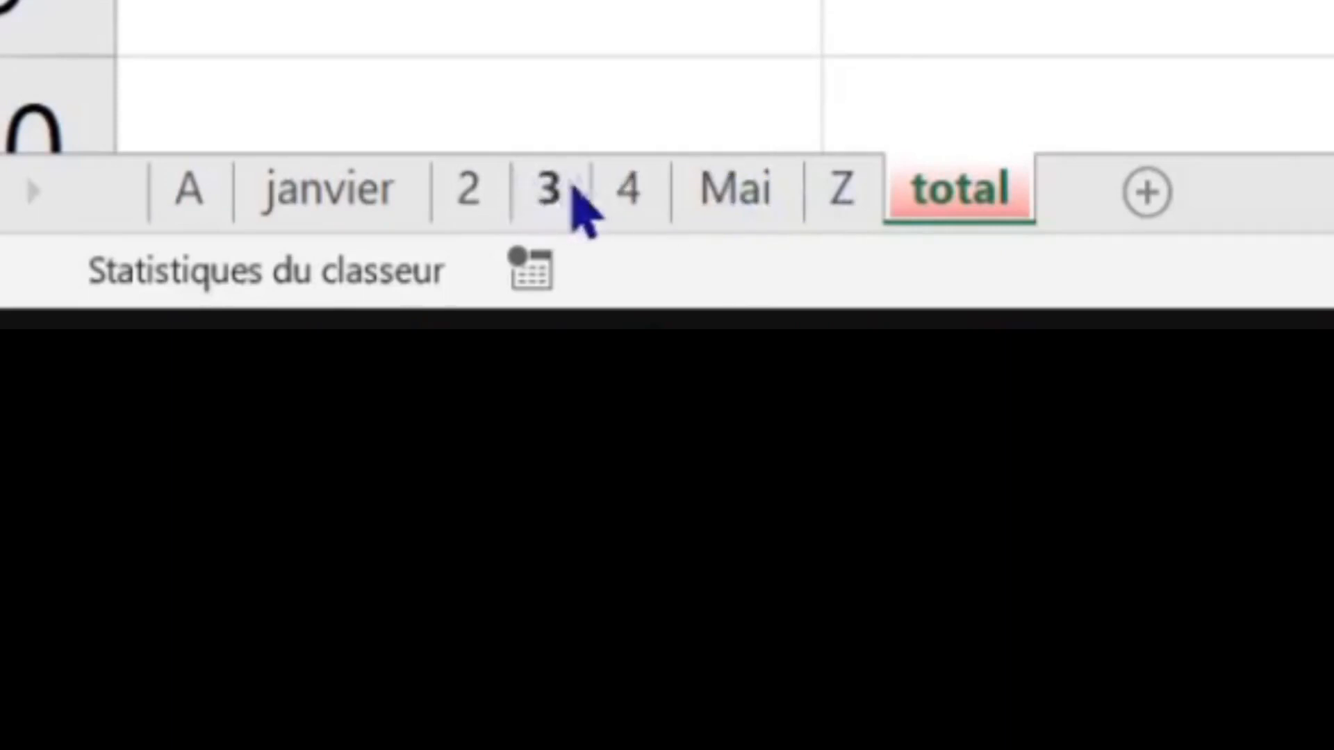
{"action": "left_click", "coordinate": [858, 31]}
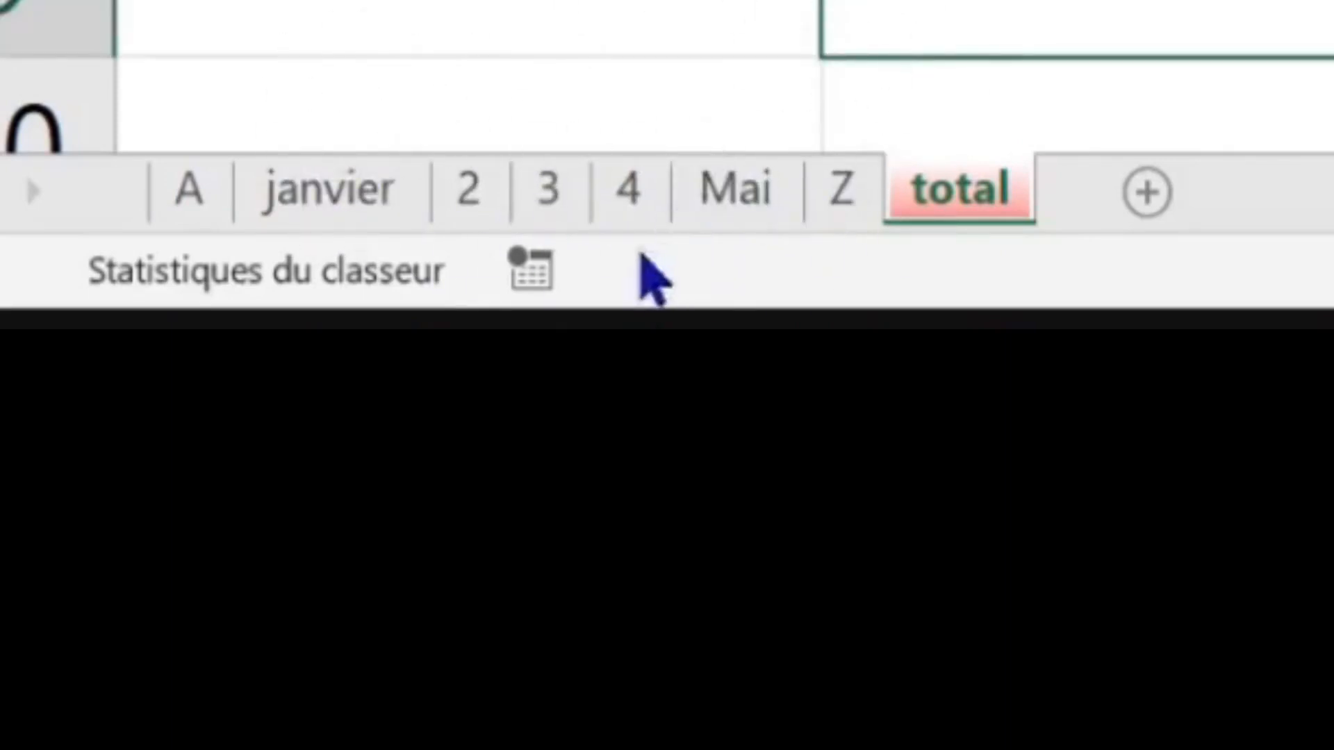
Create a copy of the Mai sheet and place it before sheet Z.
{"action": "left_click", "coordinate": [724, 202]}
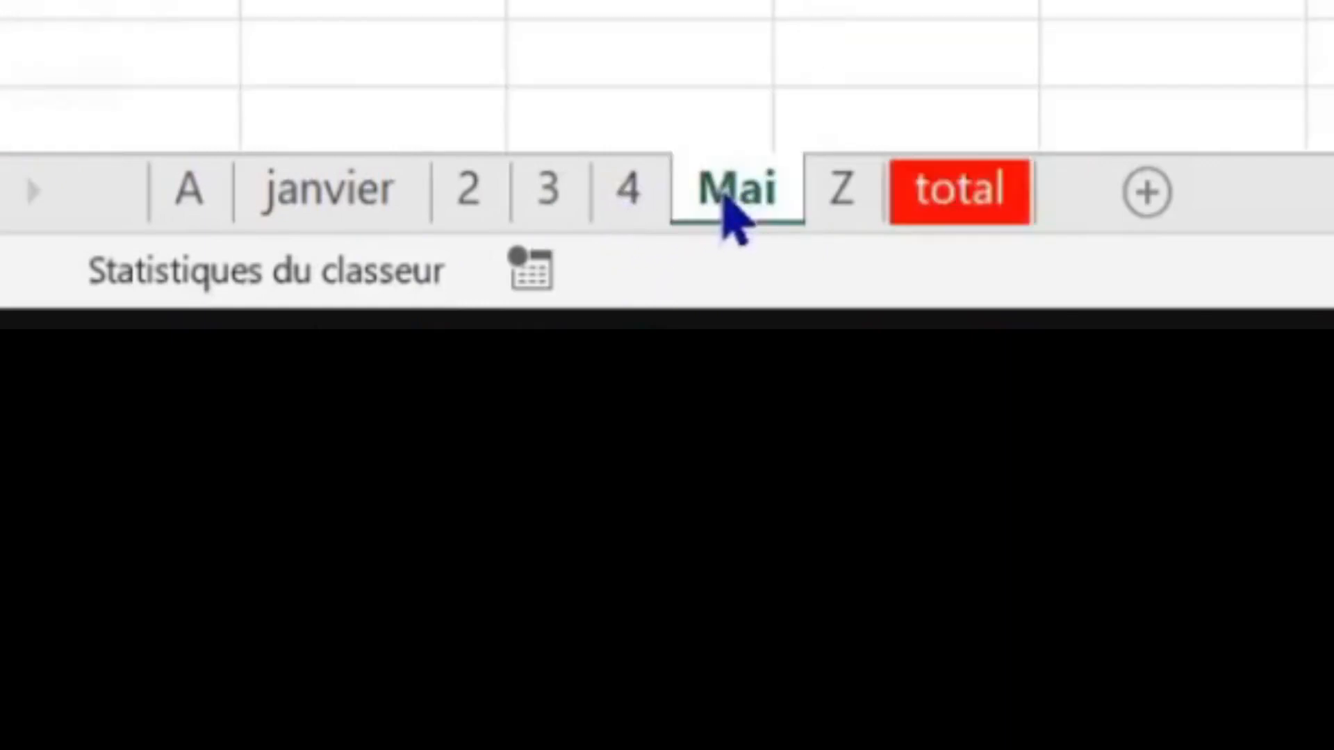
{"action": "right_click", "coordinate": [719, 200]}
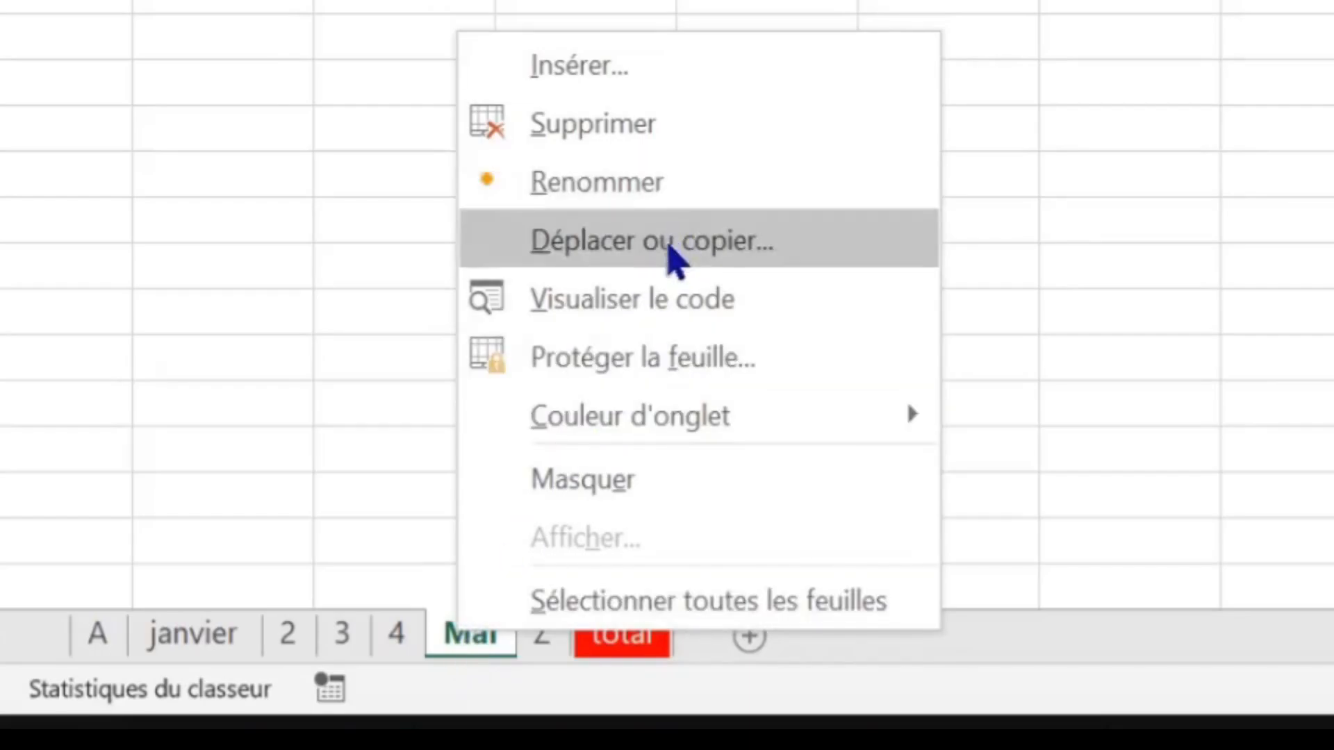
{"action": "left_click", "coordinate": [668, 249]}
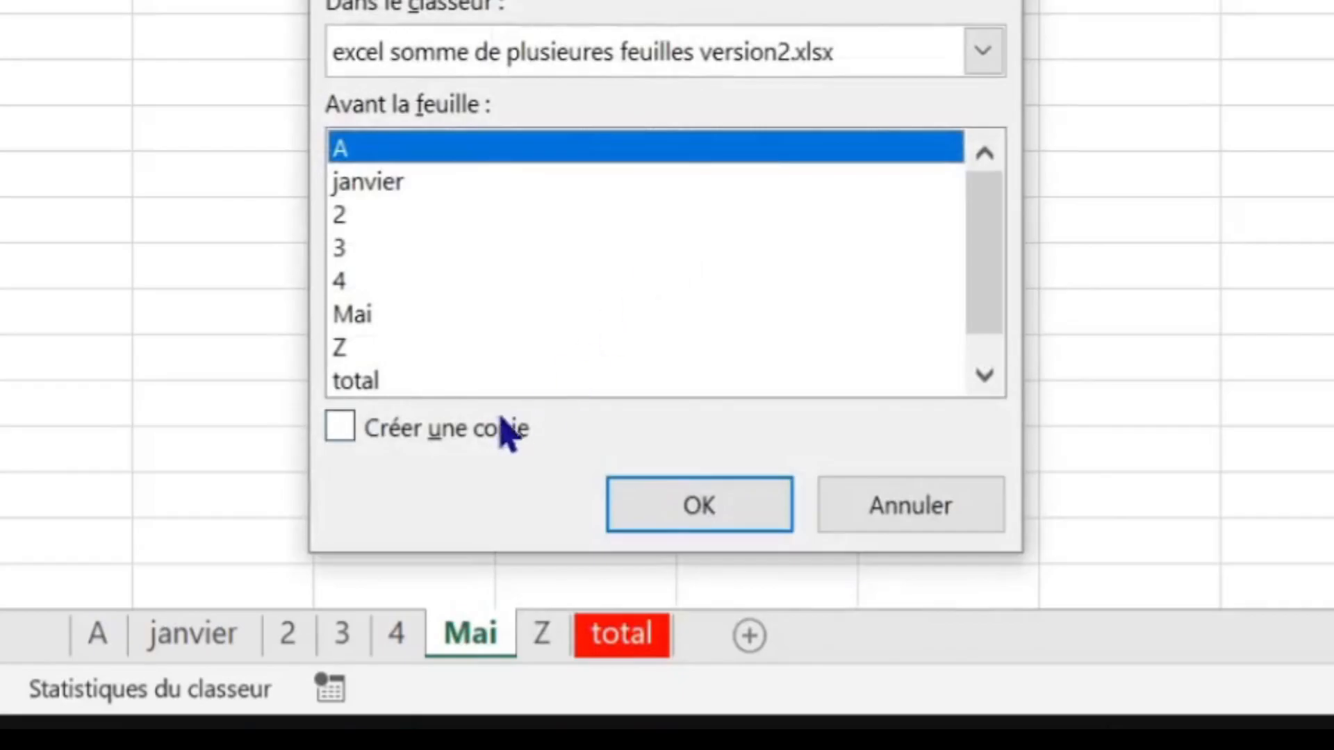
{"action": "left_click", "coordinate": [481, 432]}
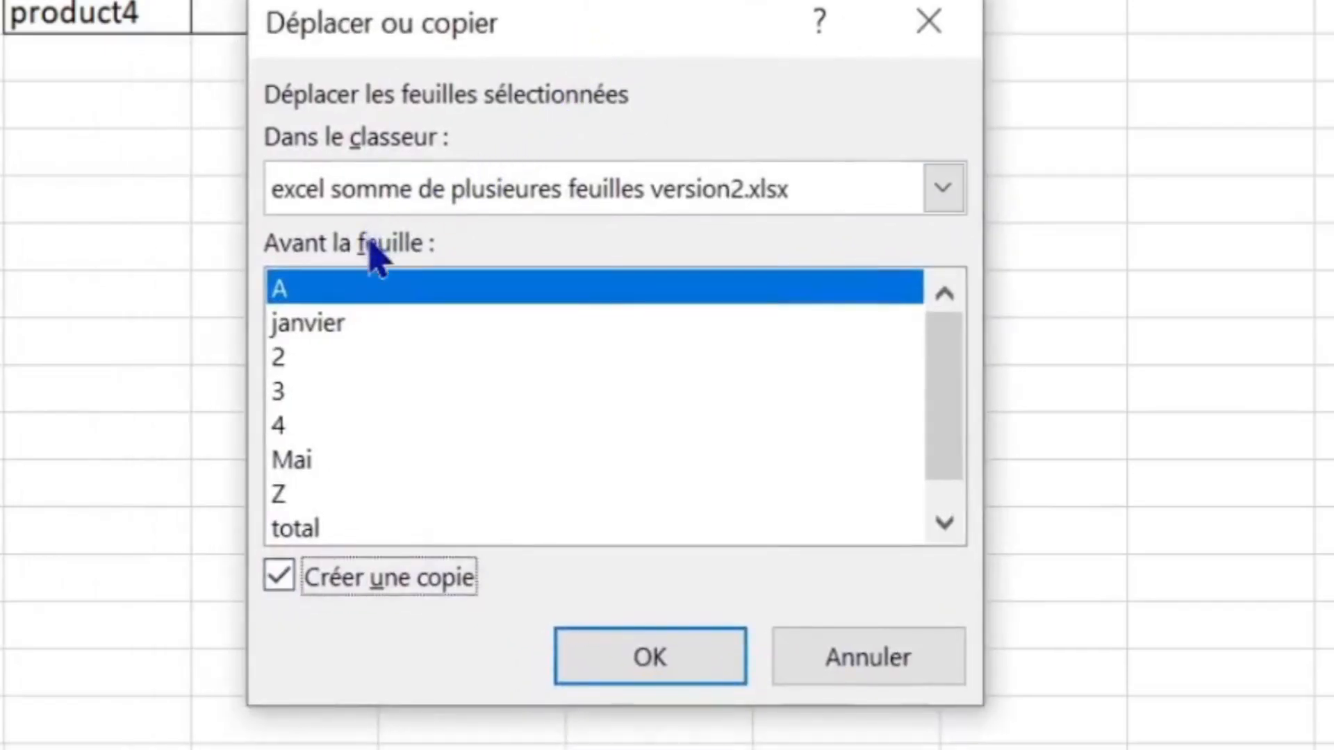
{"action": "left_click", "coordinate": [293, 495]}
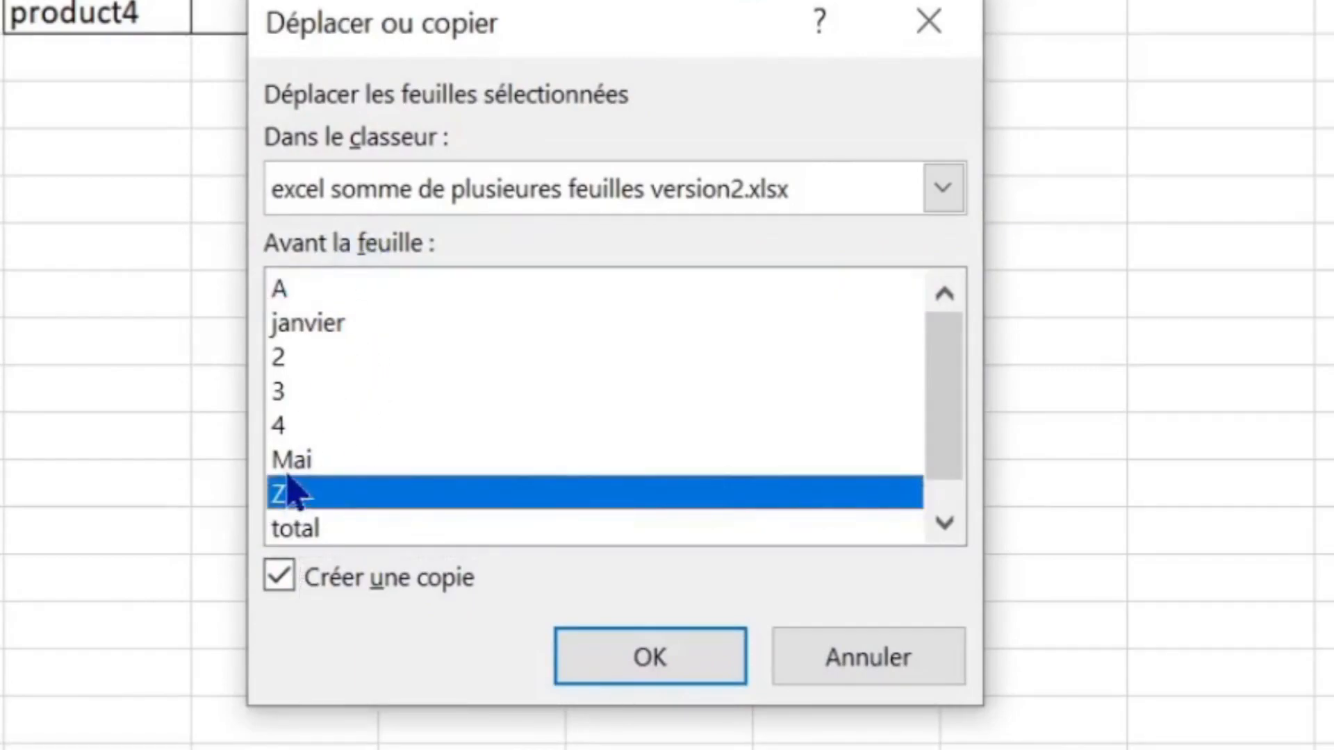
{"action": "left_click", "coordinate": [619, 660]}
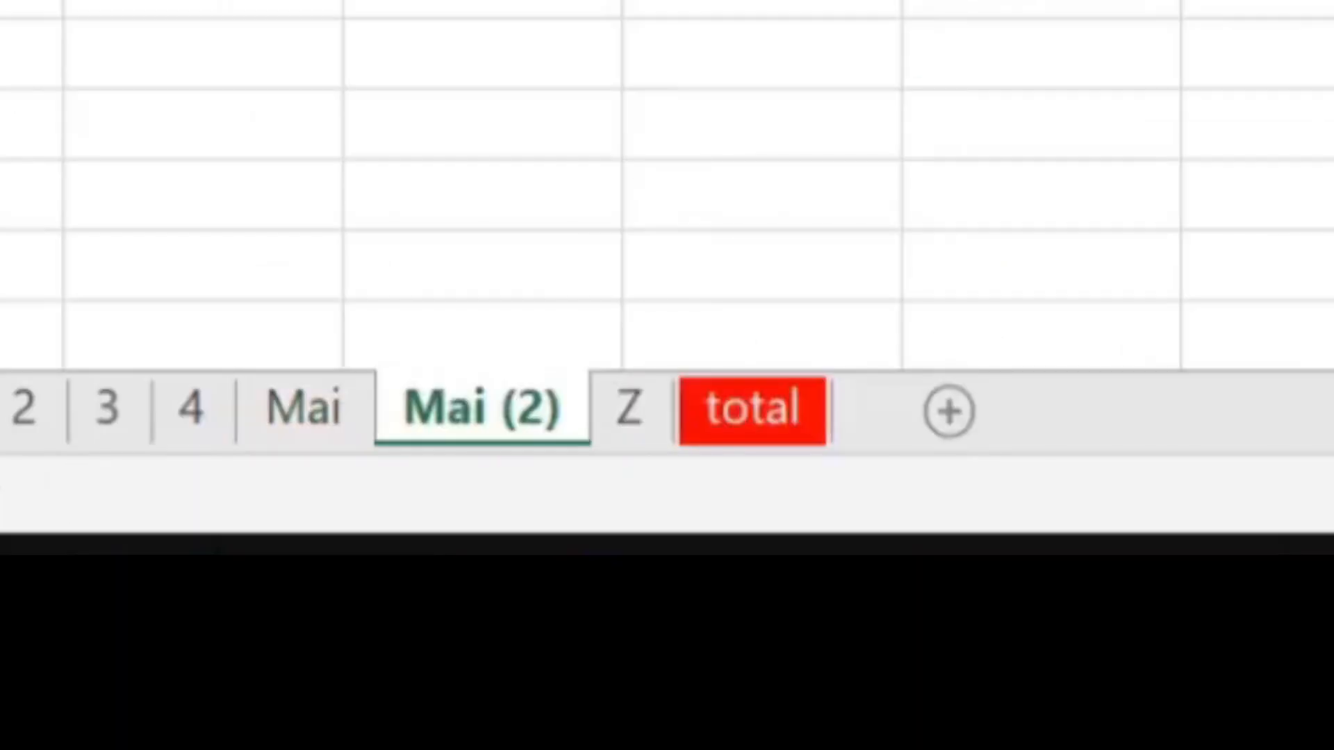
Rename the copied Mai sheet as juin and check product1's sum in B3 of the total sheet.
{"action": "double_click", "coordinate": [483, 408]}
{"action": "type", "text": "juin"}
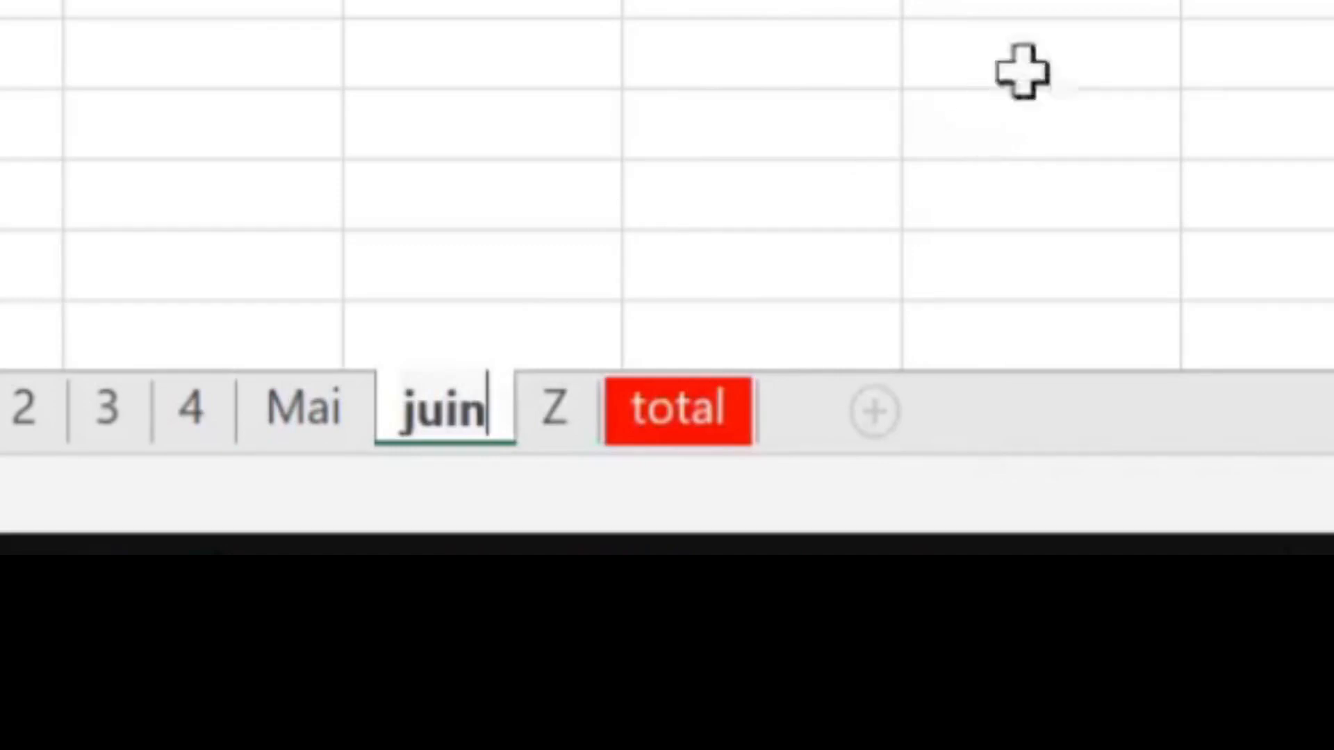
{"action": "key", "text": "Return"}
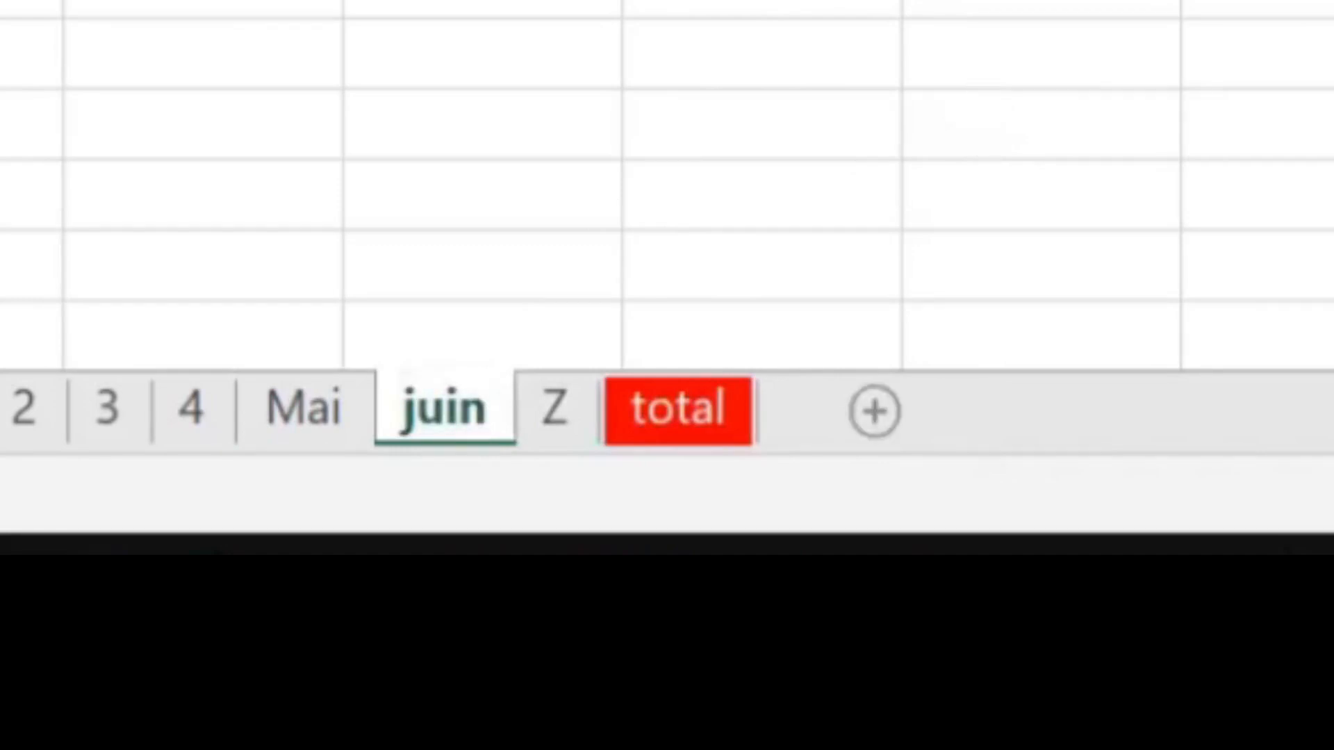
{"action": "left_click", "coordinate": [422, 706]}
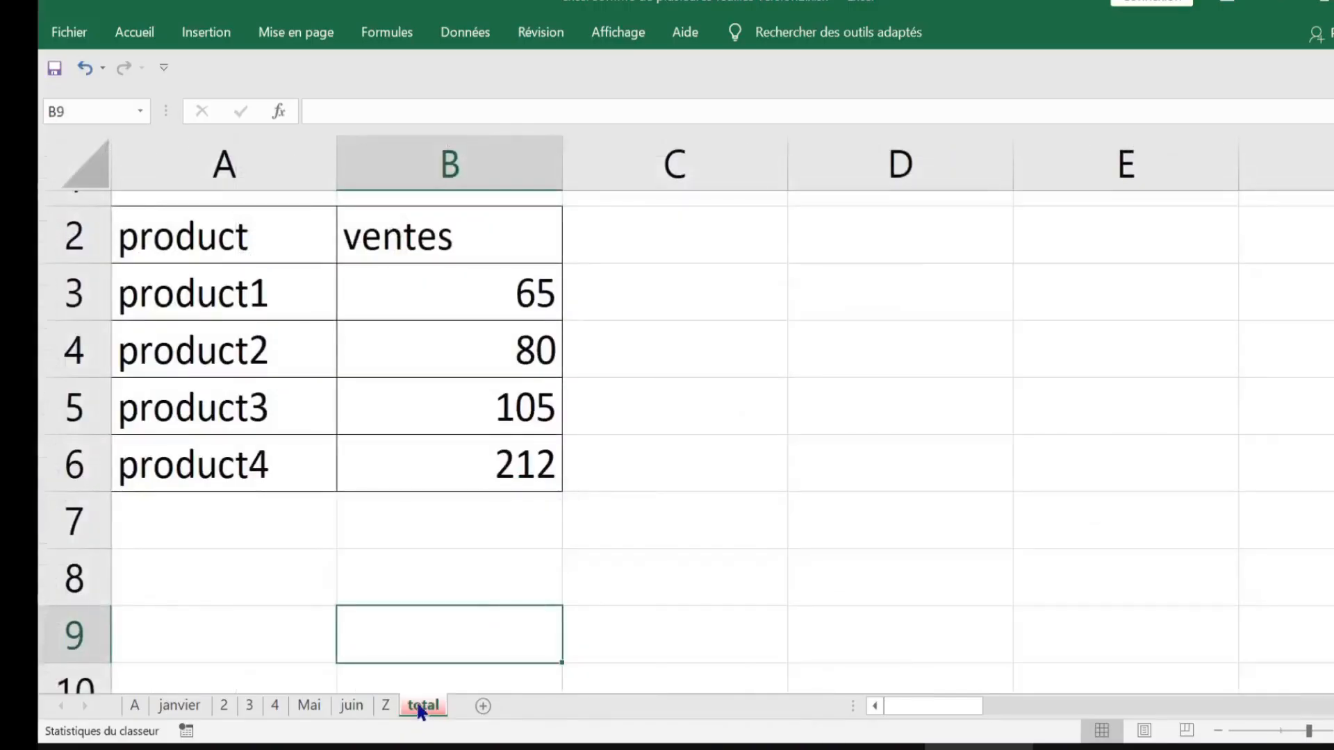
{"action": "left_click", "coordinate": [498, 293]}
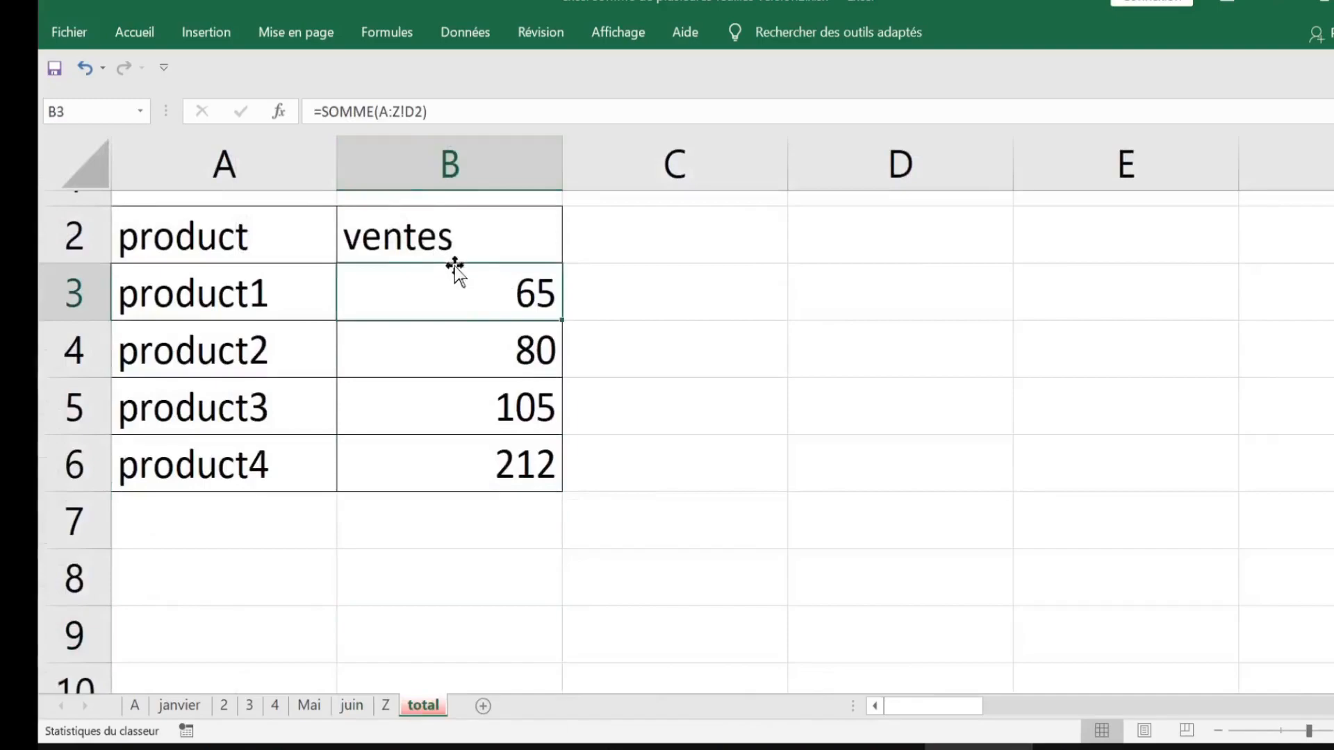
Enter =FORMULETEXTE(B3) in C3 of the total sheet and fill it down to C6 to display each sum formula.
{"action": "left_click", "coordinate": [773, 304]}
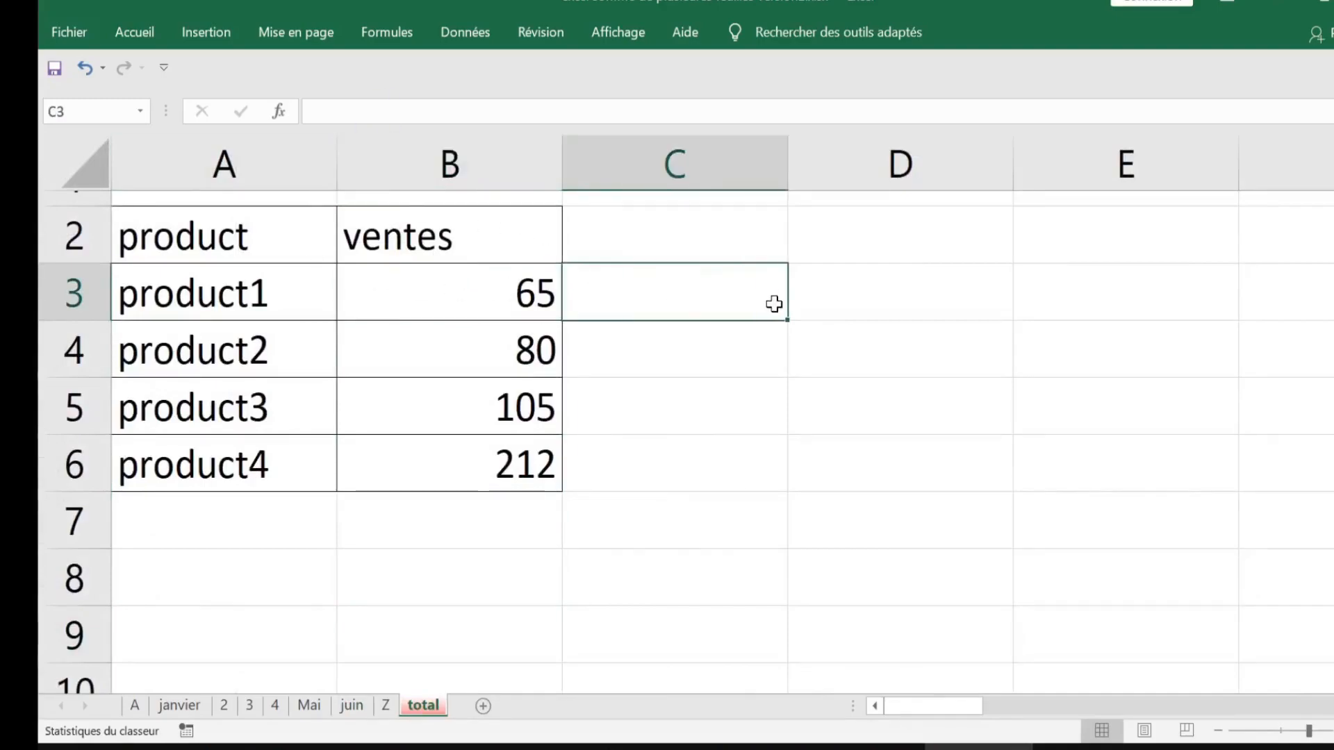
{"action": "double_click", "coordinate": [774, 304]}
{"action": "type", "text": "=form"}
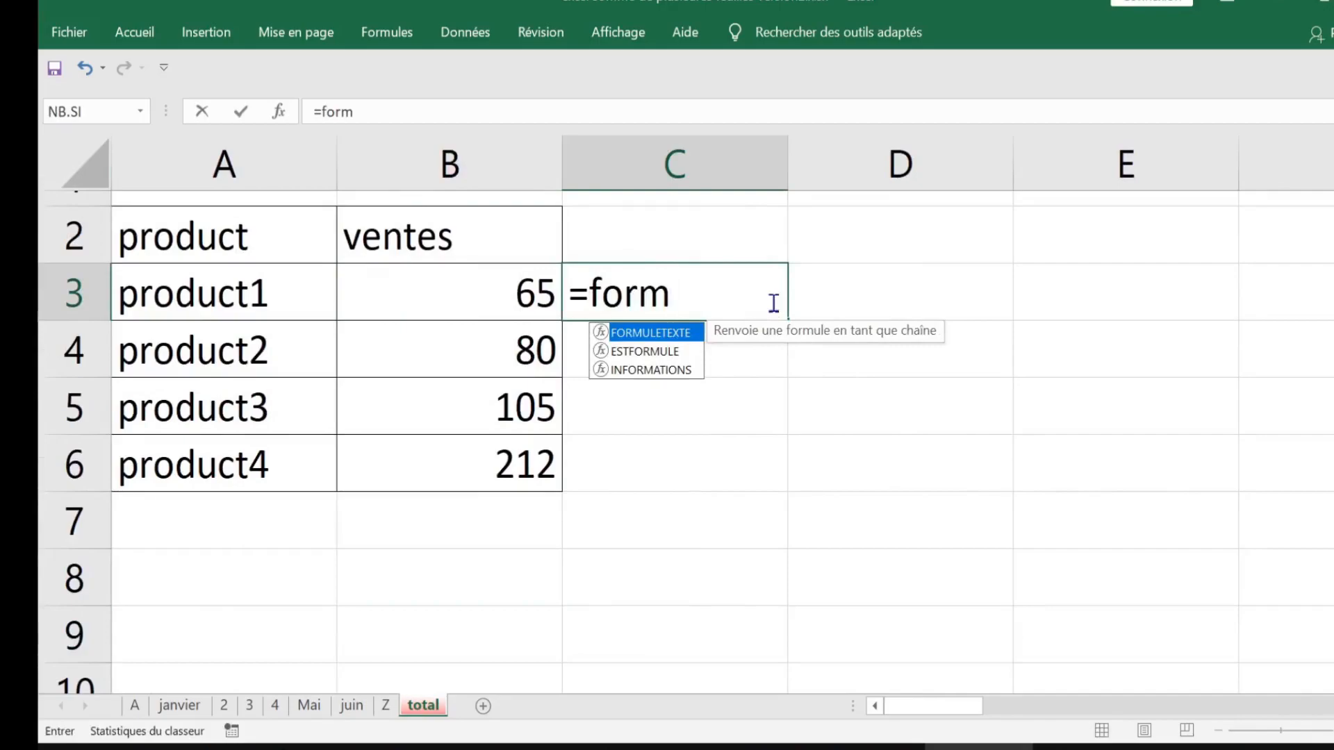
{"action": "double_click", "coordinate": [655, 338]}
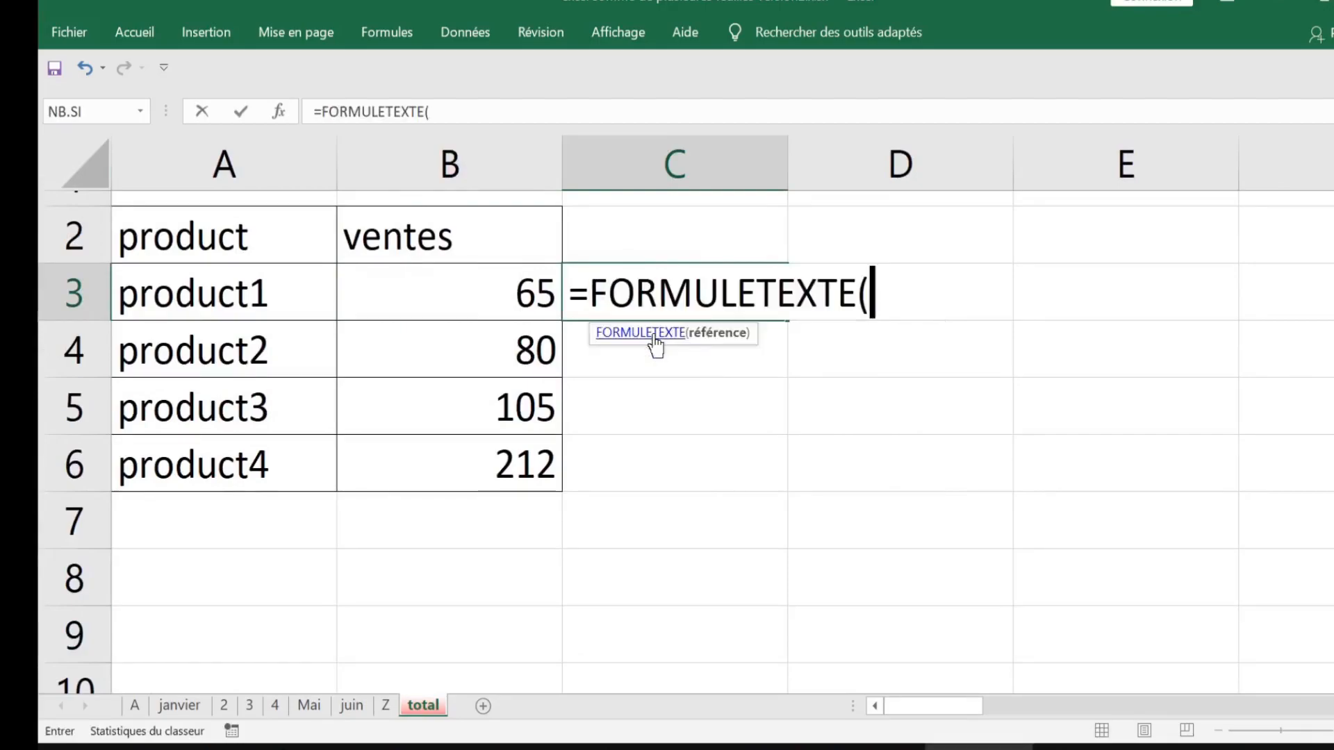
{"action": "left_click", "coordinate": [488, 314]}
{"action": "key", "text": "Return"}
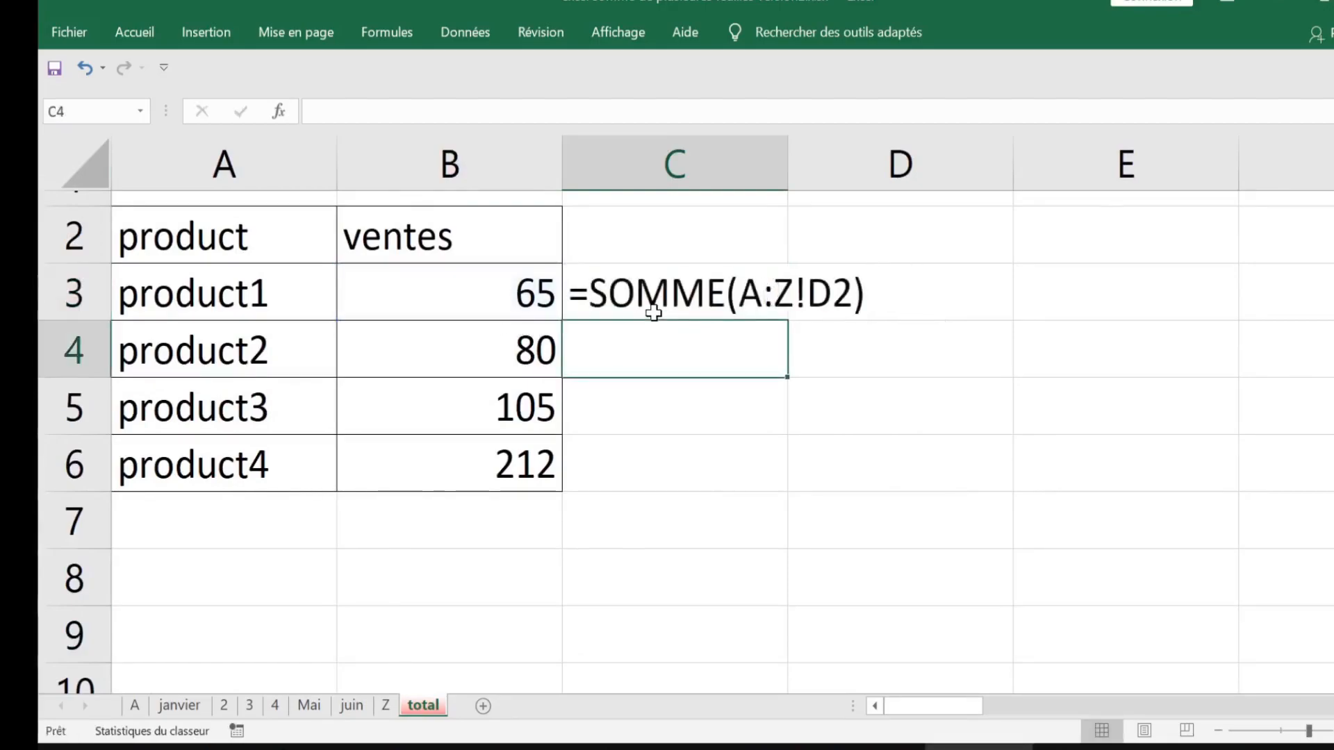
{"action": "left_click", "coordinate": [665, 296]}
{"action": "double_click", "coordinate": [787, 320]}
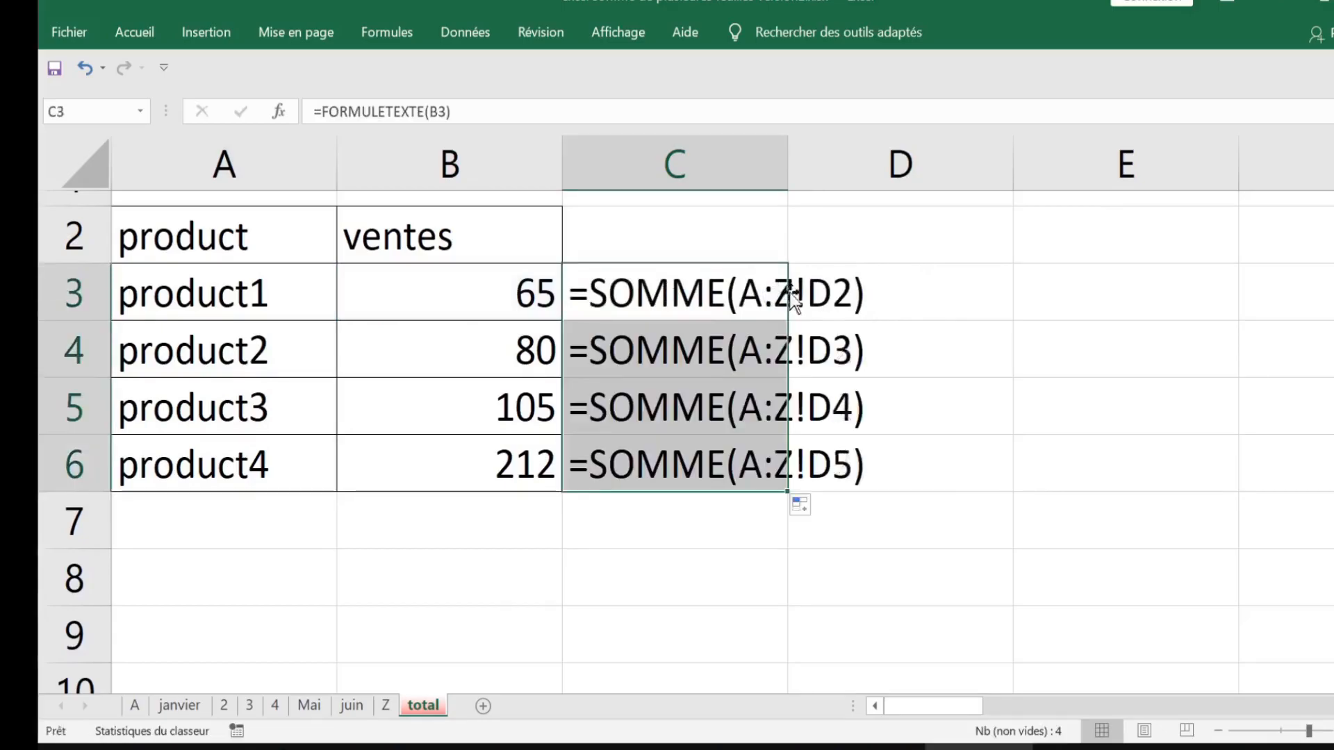
Widen column C to show the full formula texts and autofit columns B and A to their contents.
{"action": "left_click_drag", "start_coordinate": [790, 167], "coordinate": [921, 168]}
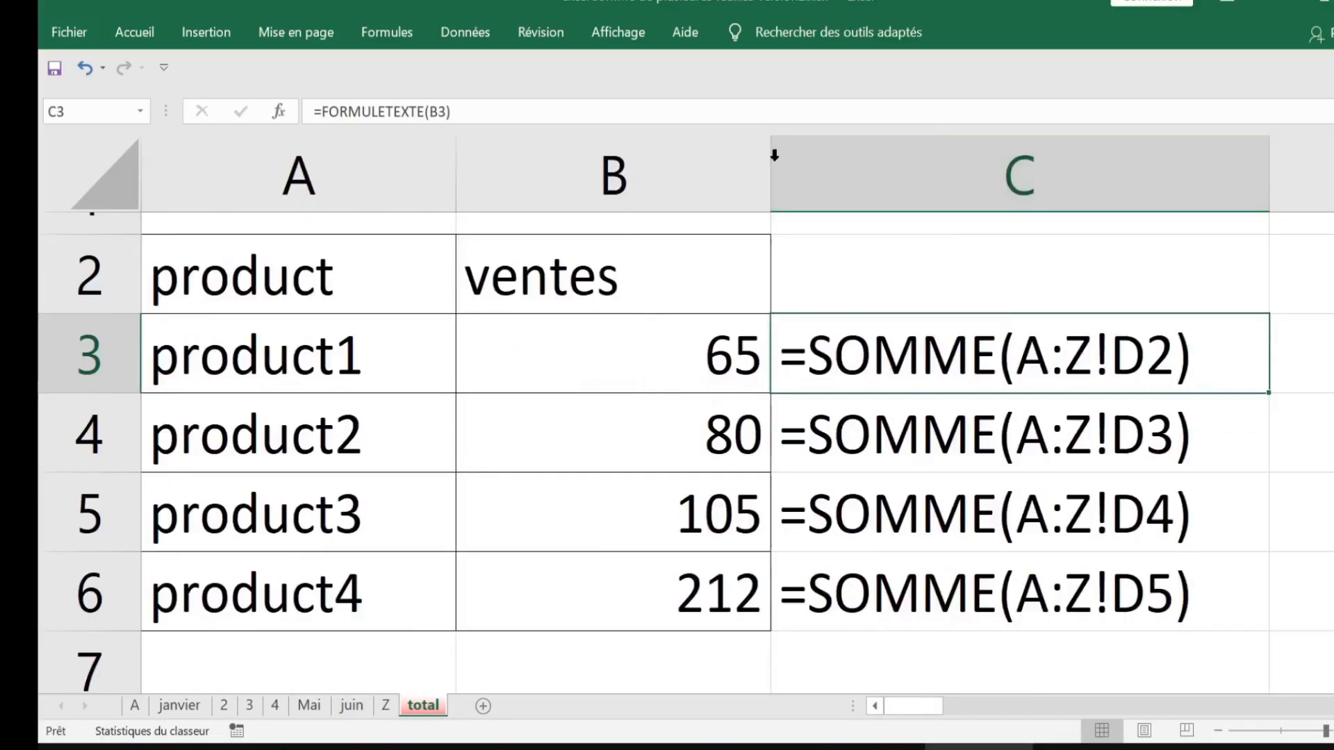
{"action": "double_click", "coordinate": [771, 155]}
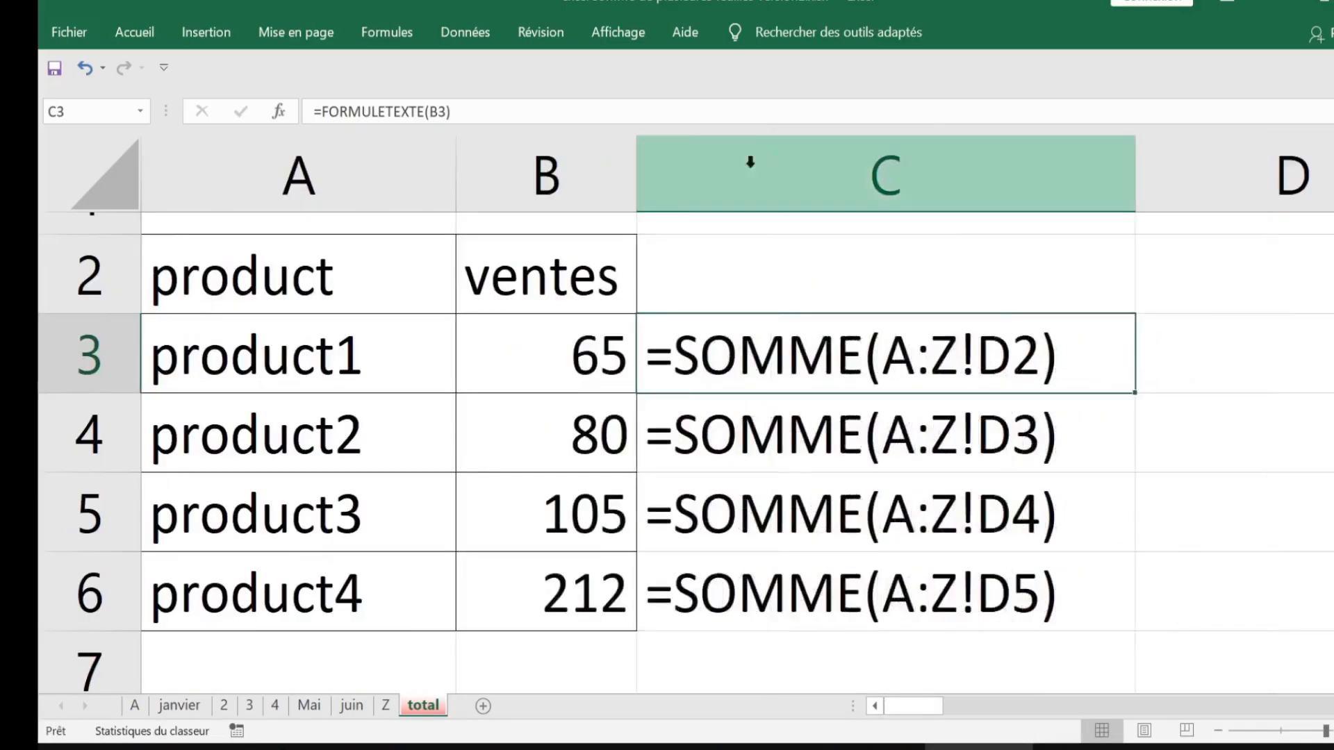
{"action": "double_click", "coordinate": [457, 178]}
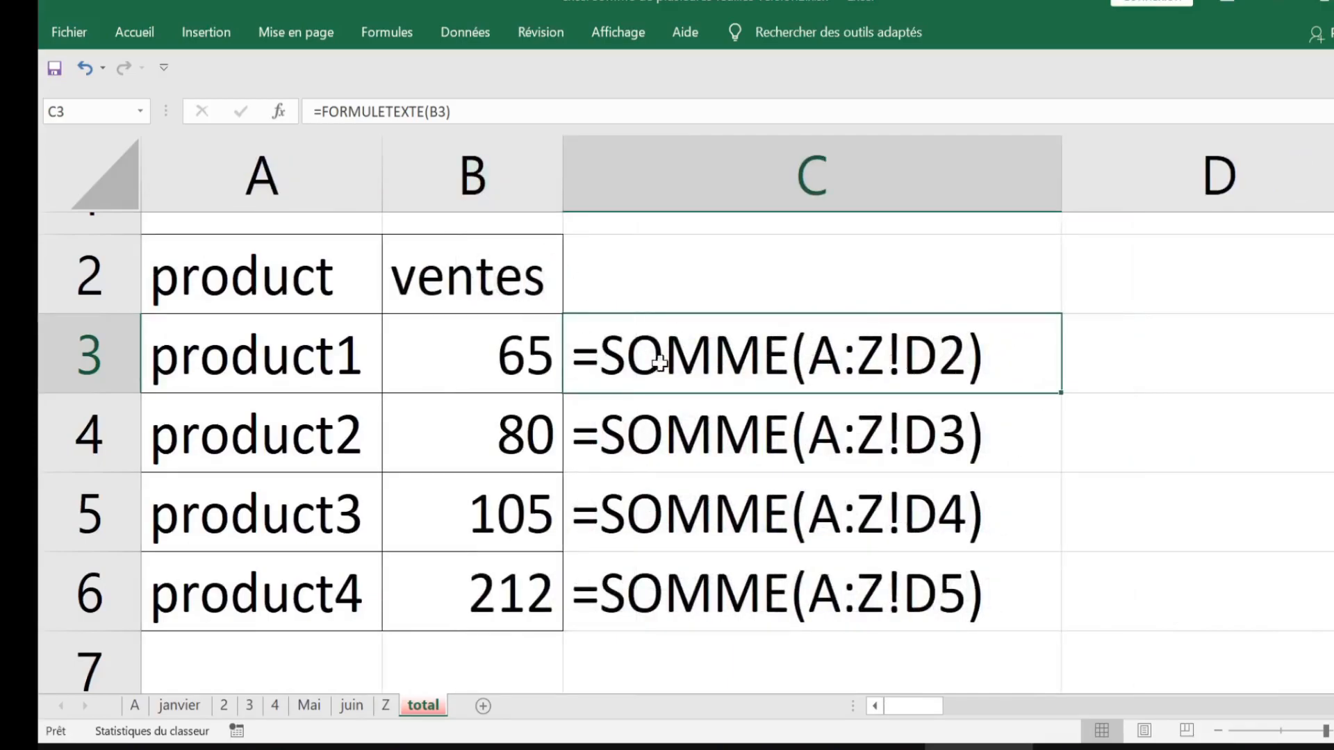
Set product1's ventes to 1000 in D2 of the juin sheet and check its sum in the total sheet.
{"action": "left_click", "coordinate": [350, 705]}
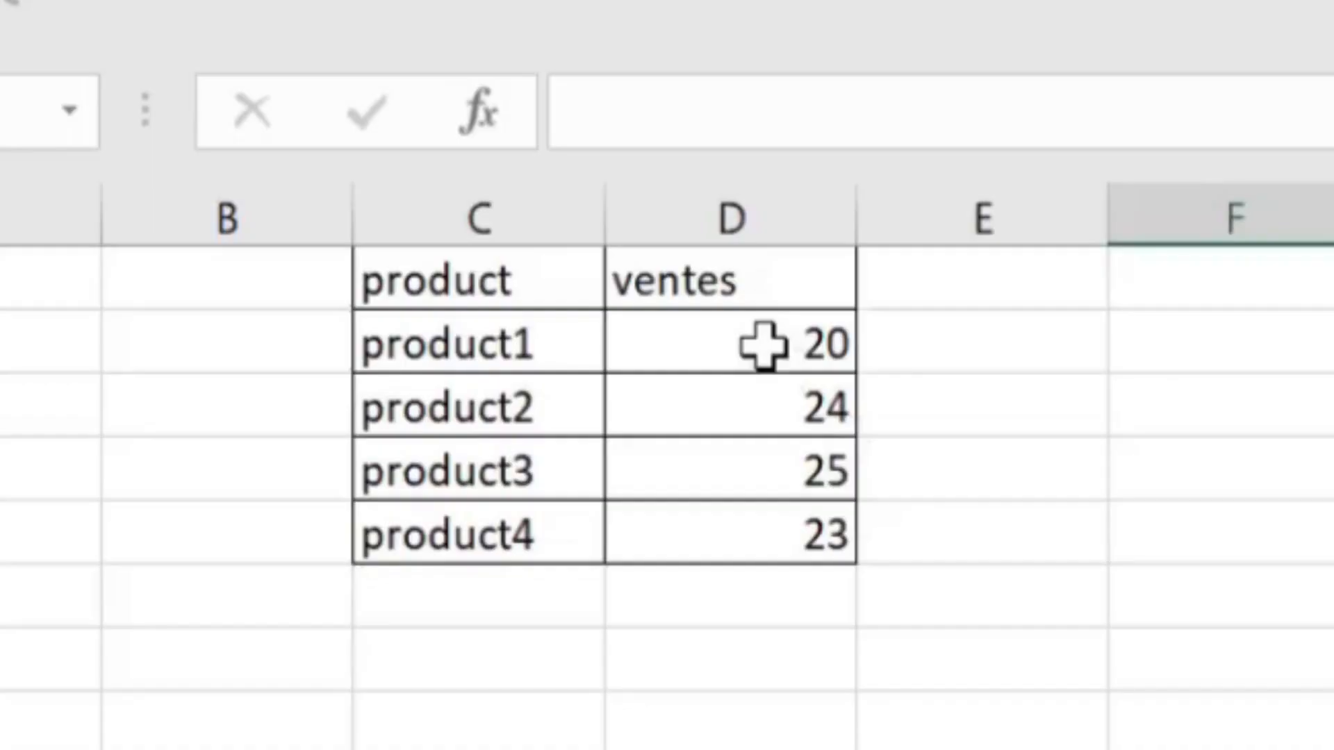
{"action": "left_click", "coordinate": [375, 190]}
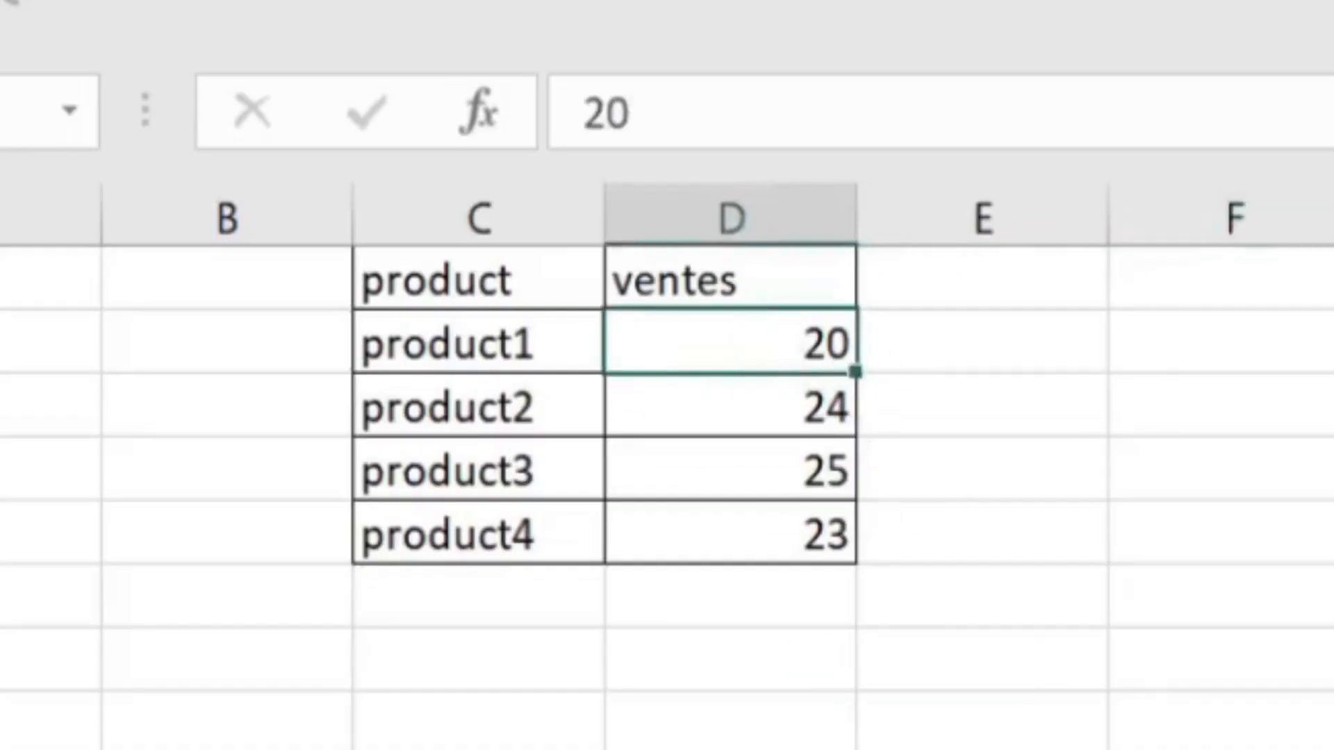
{"action": "type", "text": "1000"}
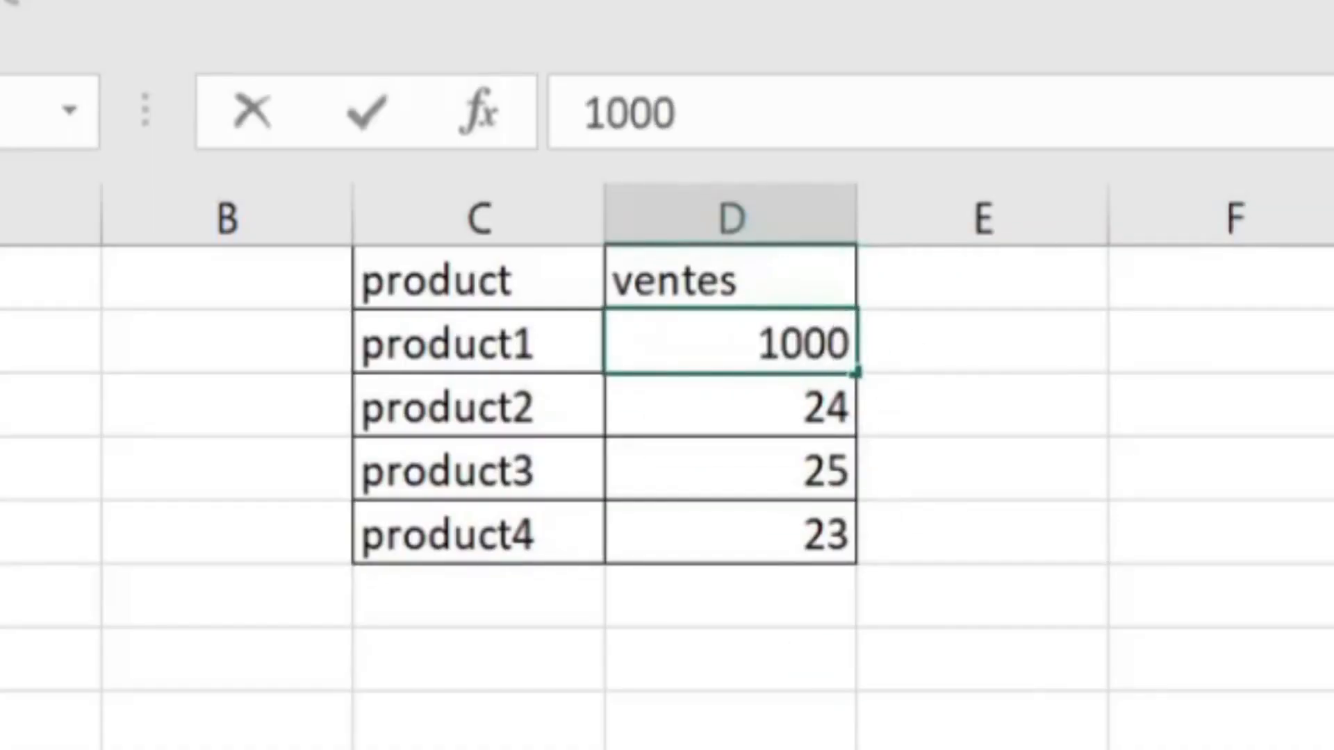
{"action": "left_click", "coordinate": [1235, 747]}
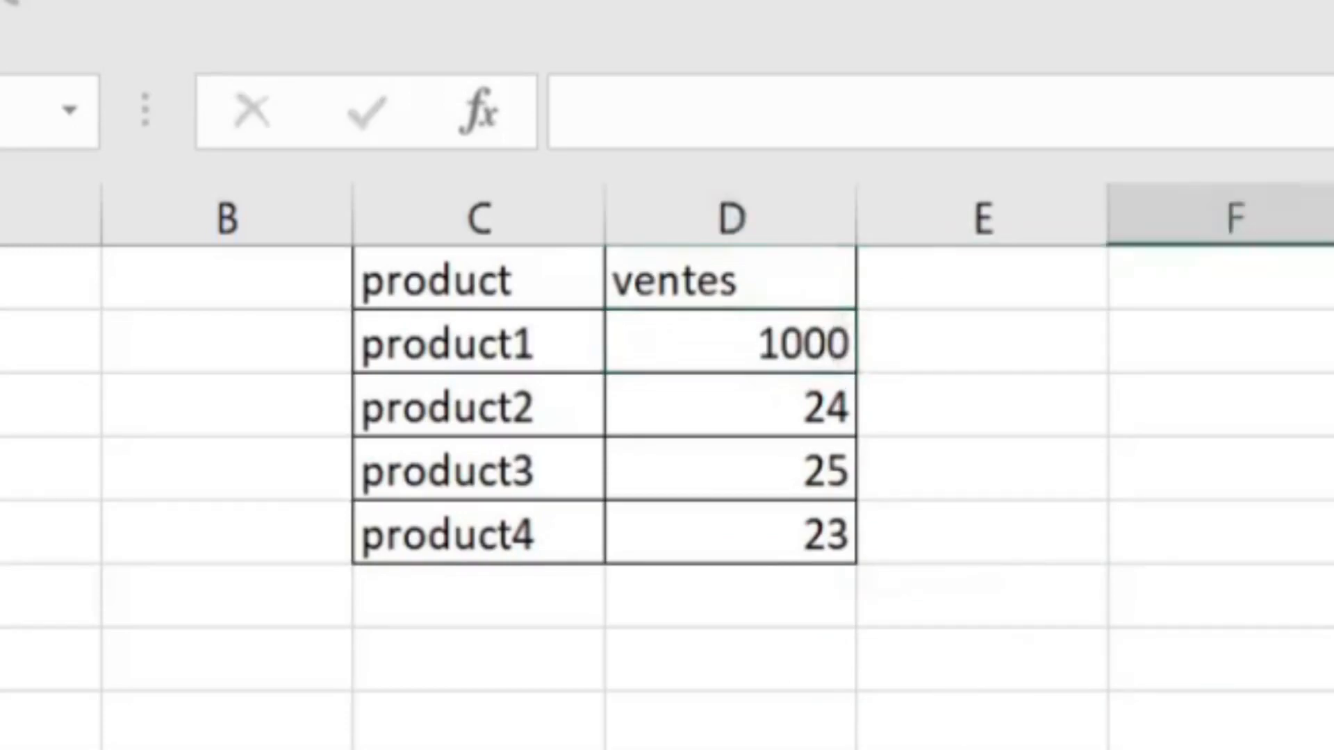
{"action": "left_click", "coordinate": [392, 739]}
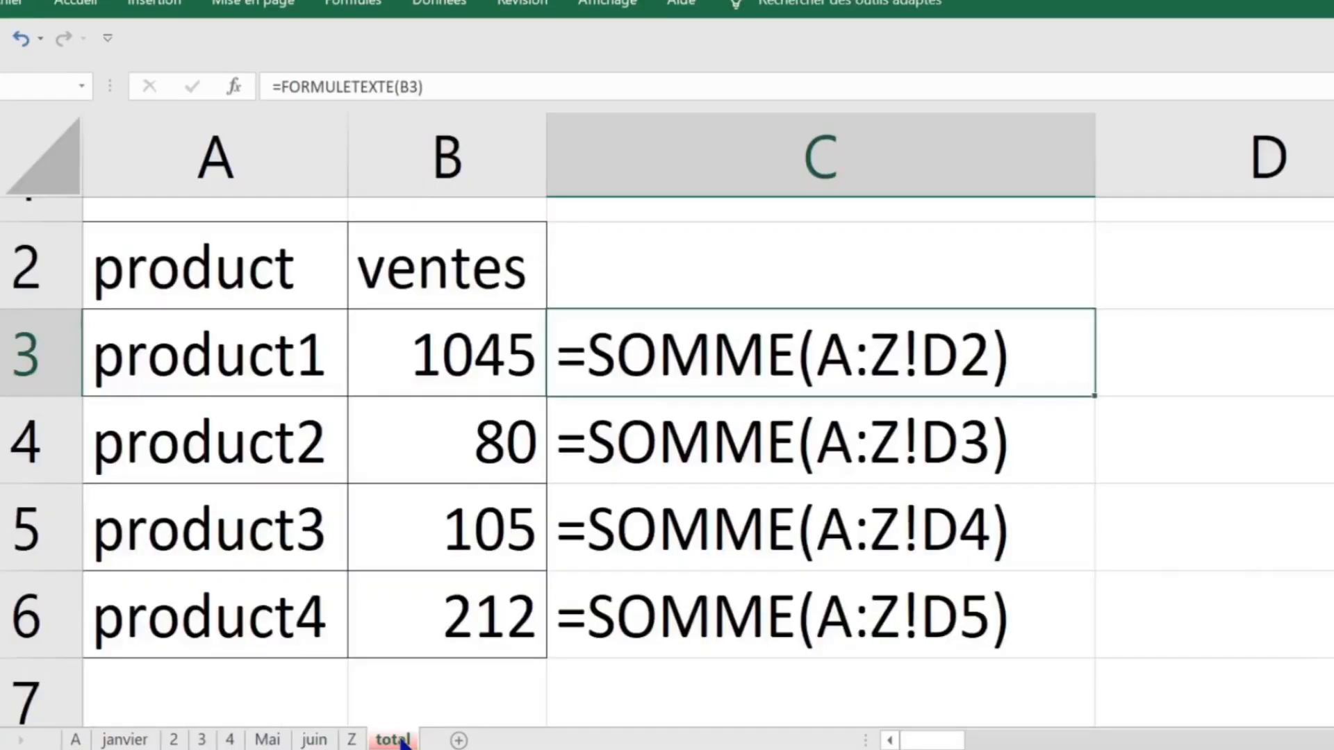
{"action": "left_click", "coordinate": [455, 361]}
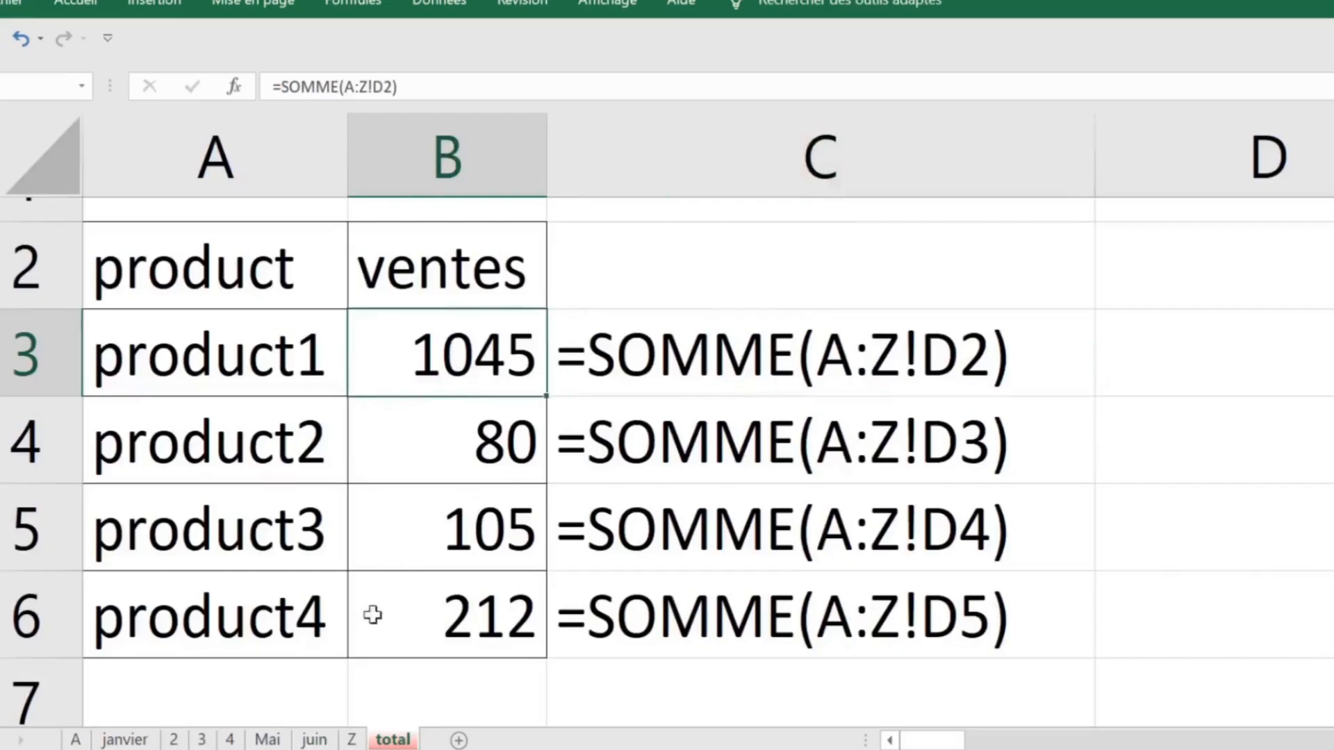
Set product4's ventes to 20000 in D5 of the juin sheet.
{"action": "left_click", "coordinate": [316, 740]}
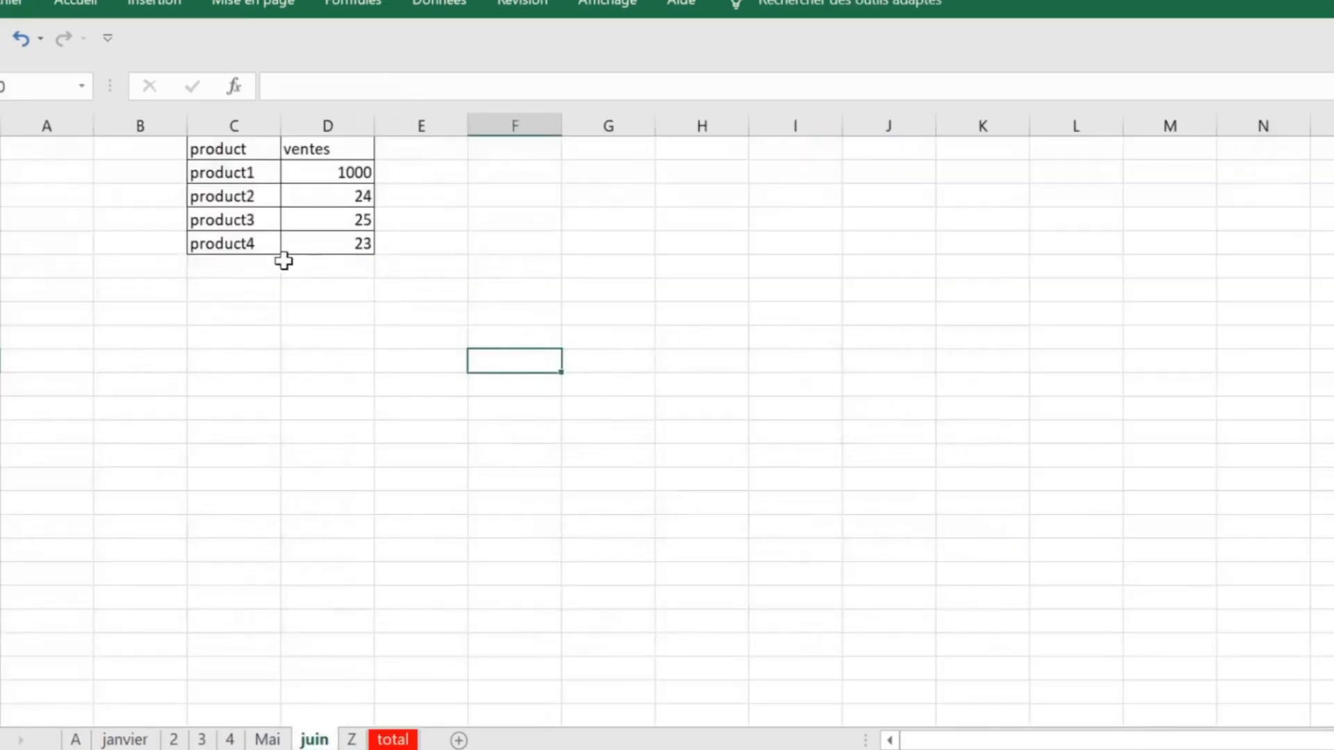
{"action": "left_click", "coordinate": [316, 243]}
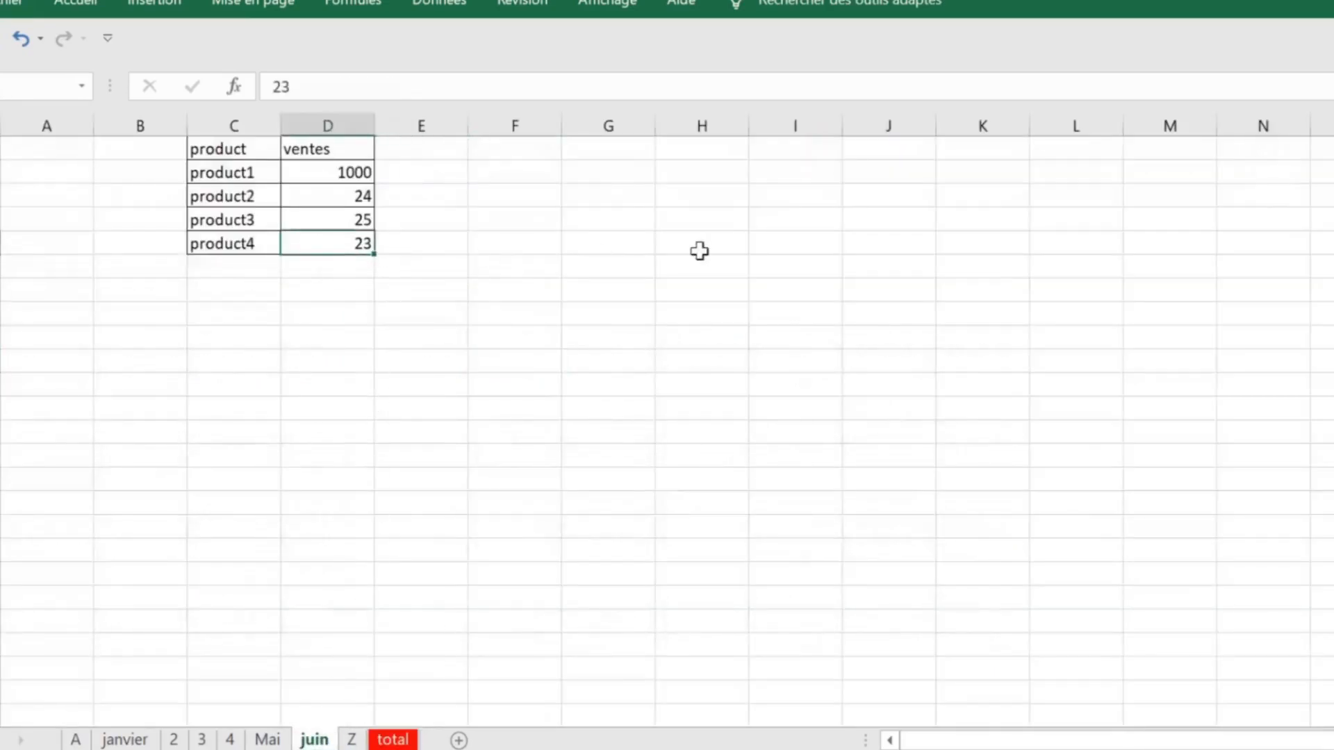
{"action": "type", "text": "20000"}
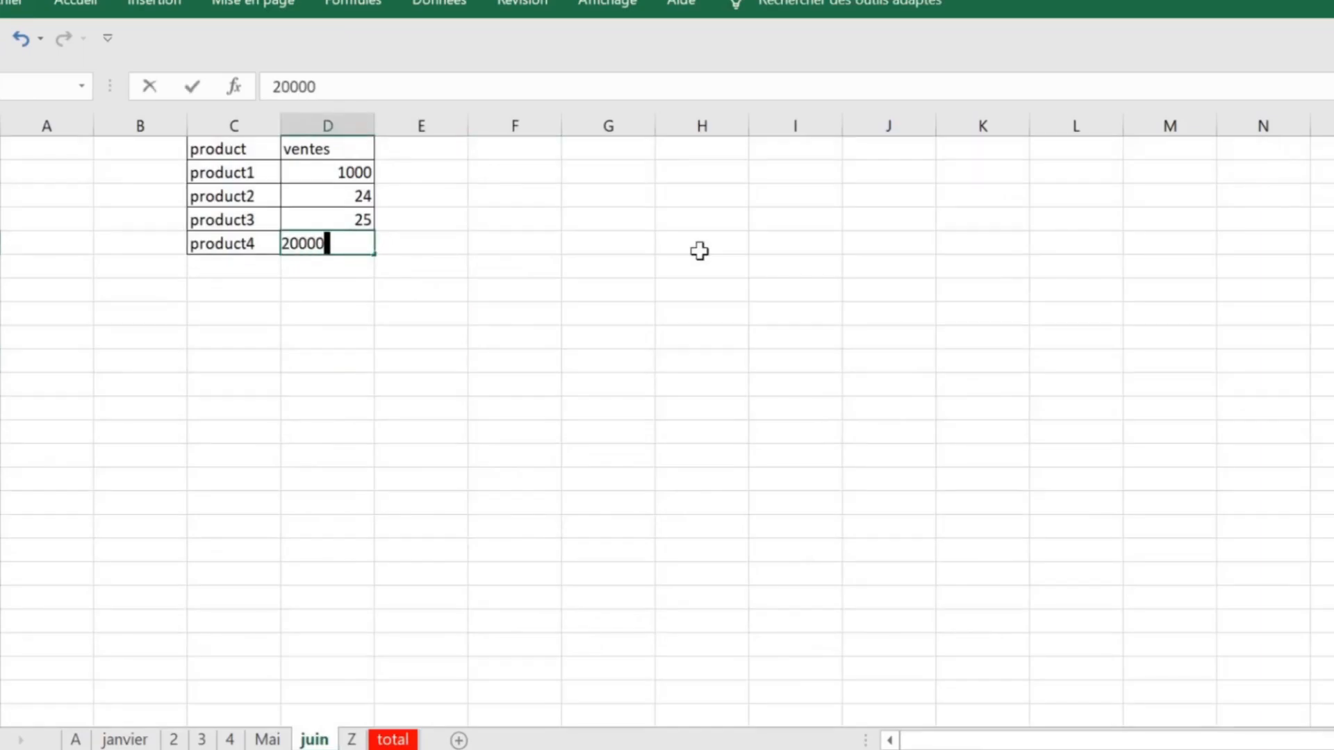
{"action": "key", "text": "Return"}
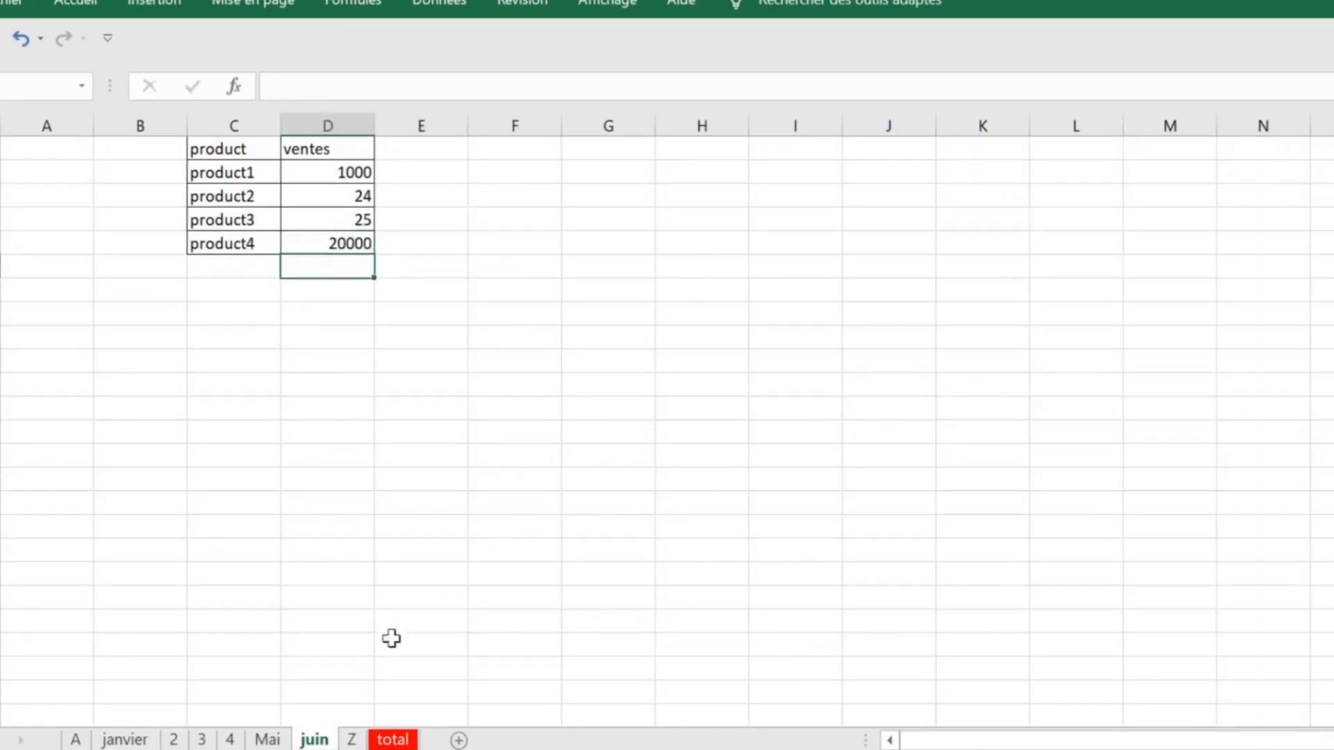
Check product4's sum in the total sheet.
{"action": "left_click", "coordinate": [390, 740]}
{"action": "left_click", "coordinate": [489, 628]}
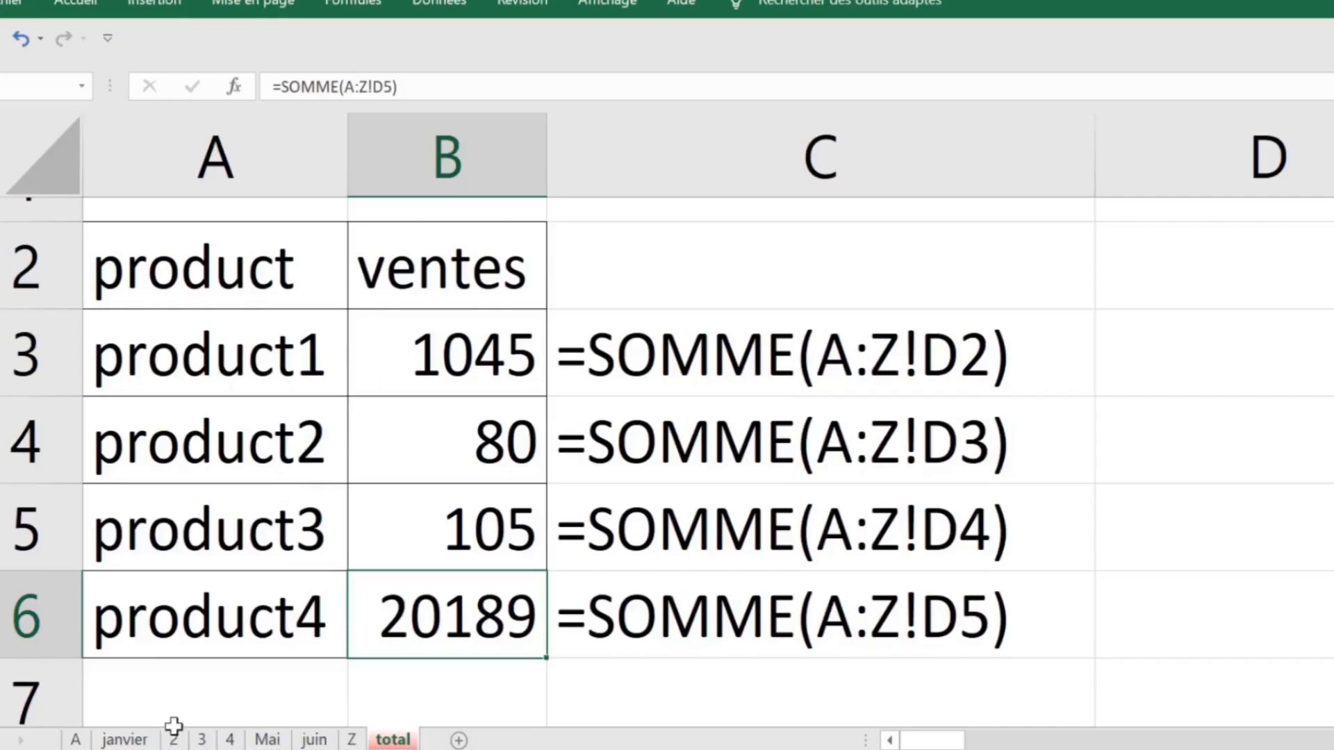
{"action": "left_click", "coordinate": [314, 741]}
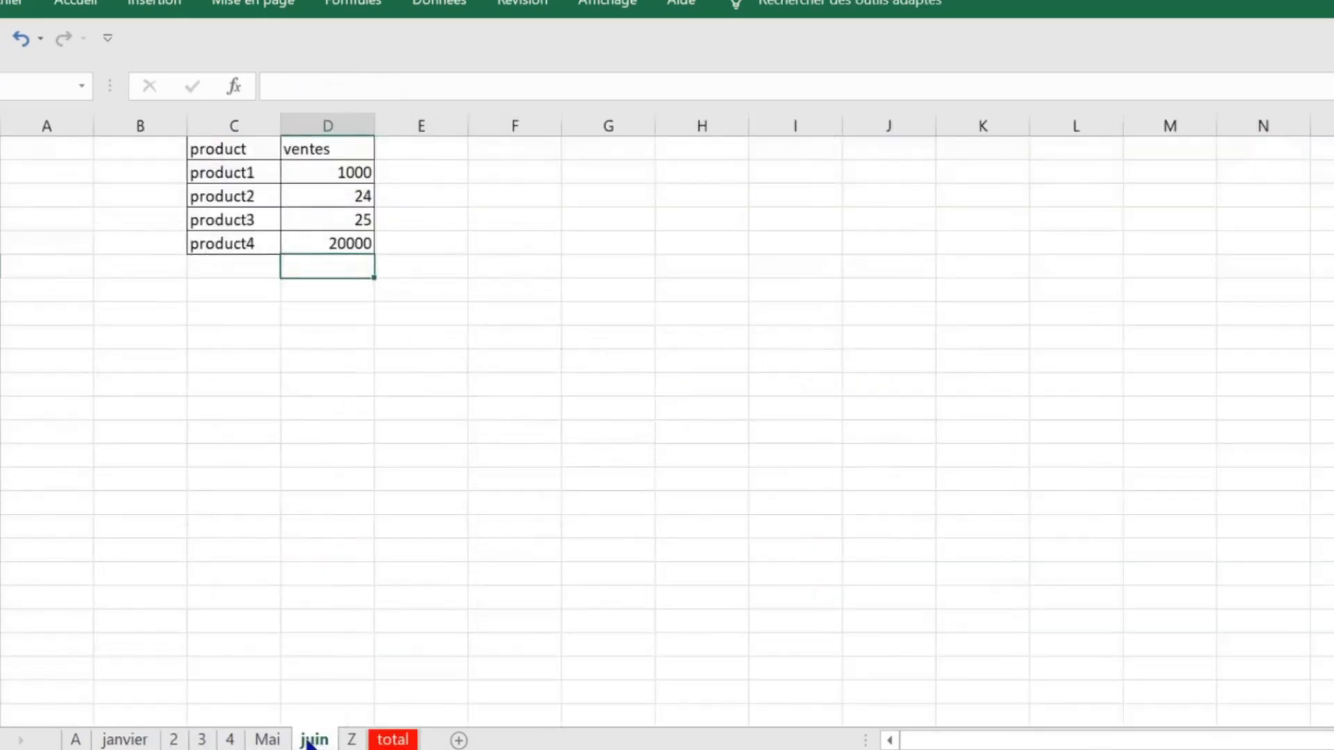
{"action": "right_click", "coordinate": [308, 742]}
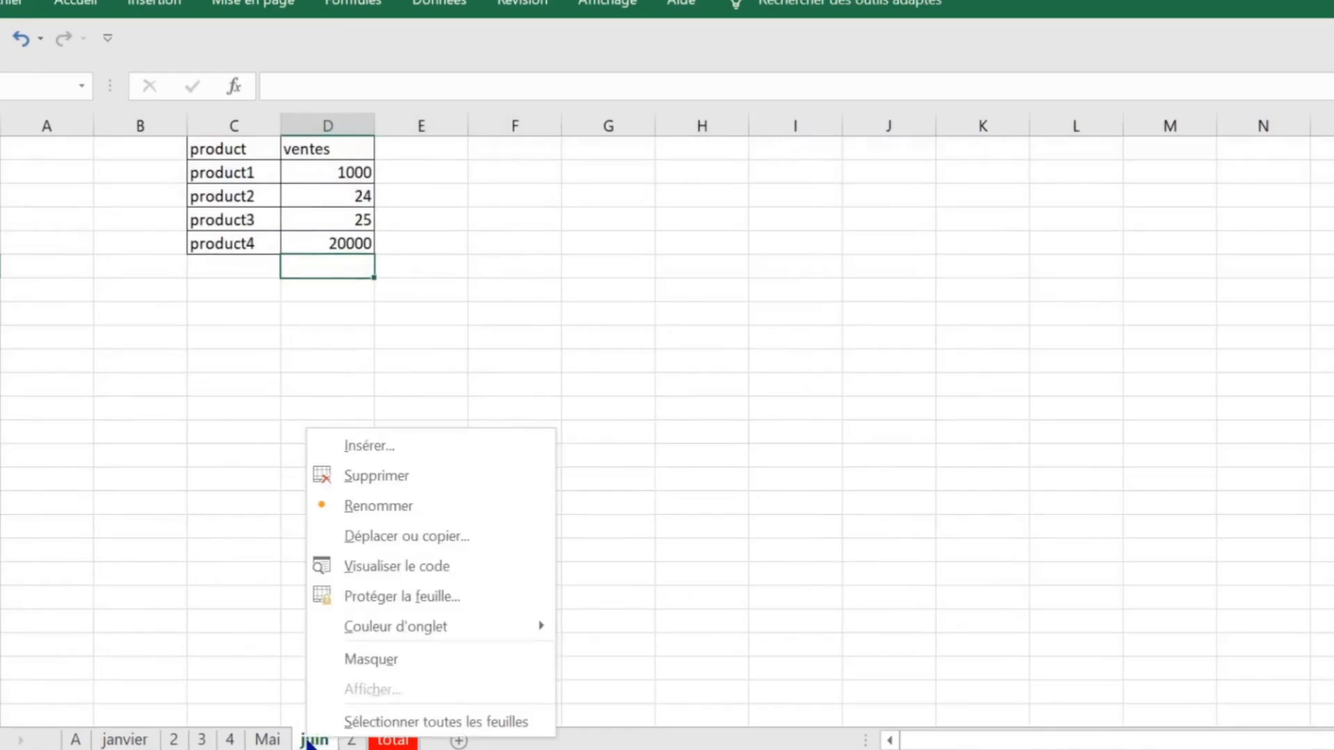
{"action": "mouse_move", "coordinate": [370, 634]}
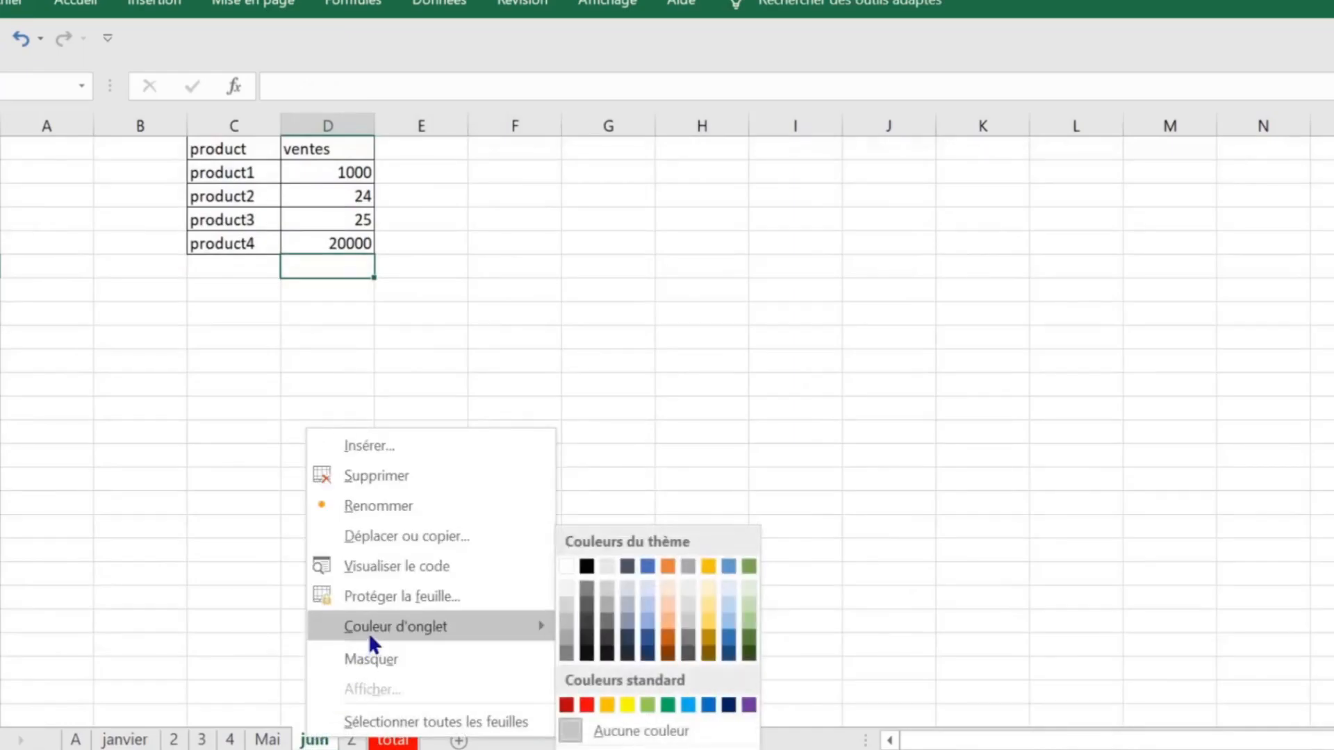
{"action": "left_click", "coordinate": [715, 431]}
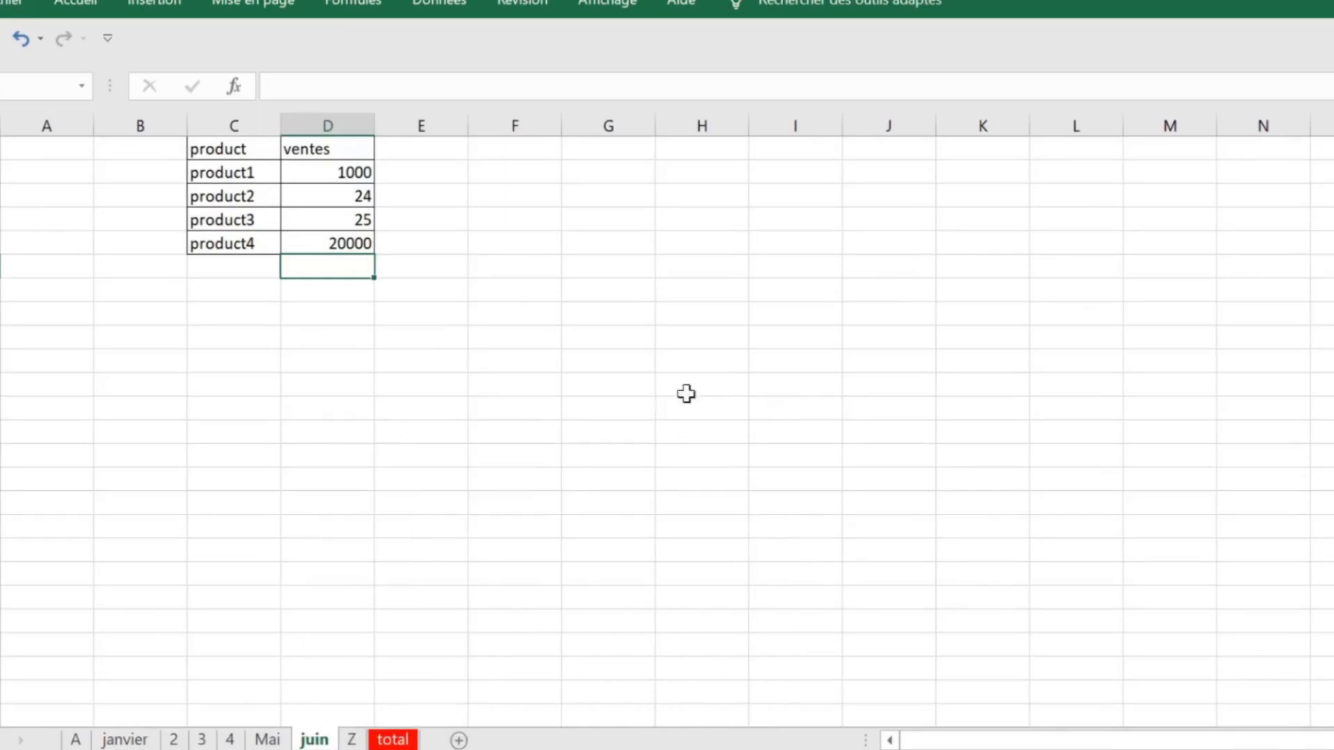
{"action": "left_click", "coordinate": [608, 384]}
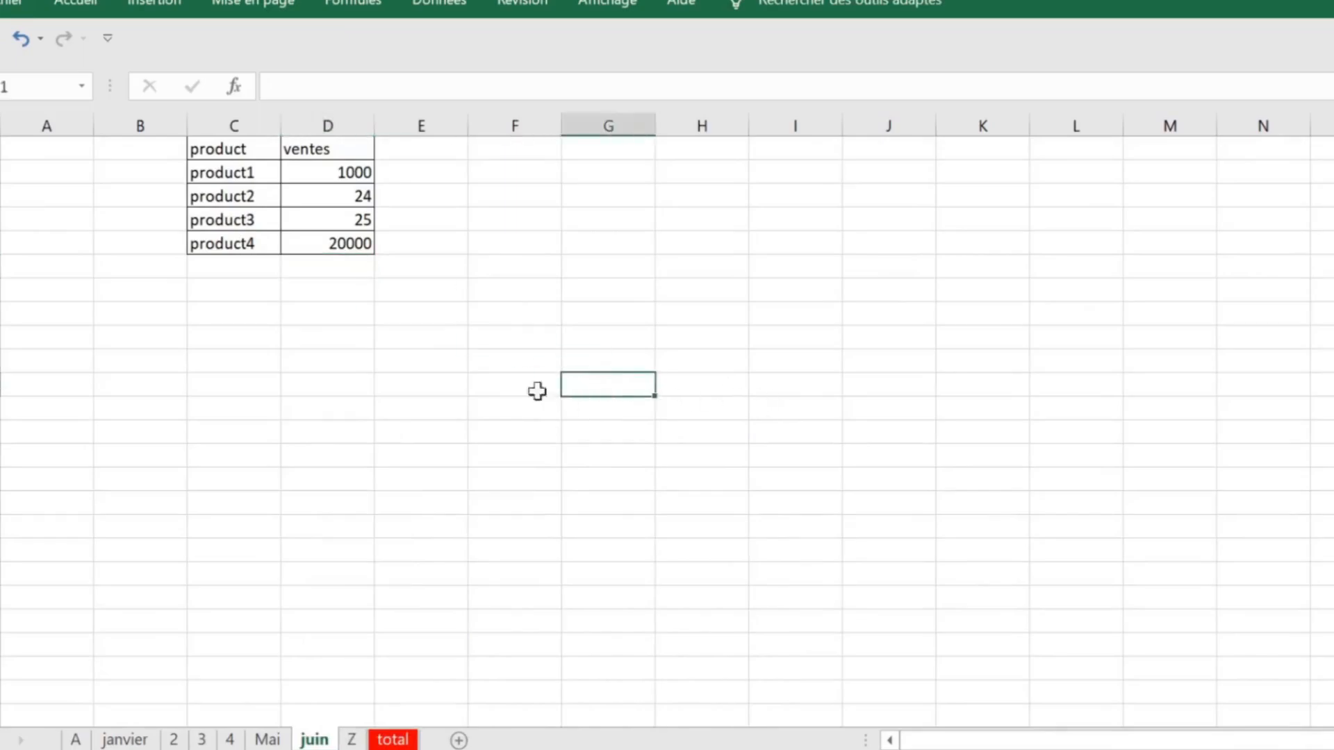
Create a copy of sheet Z in the same workbook and place it before sheet Z.
{"action": "left_click", "coordinate": [353, 740]}
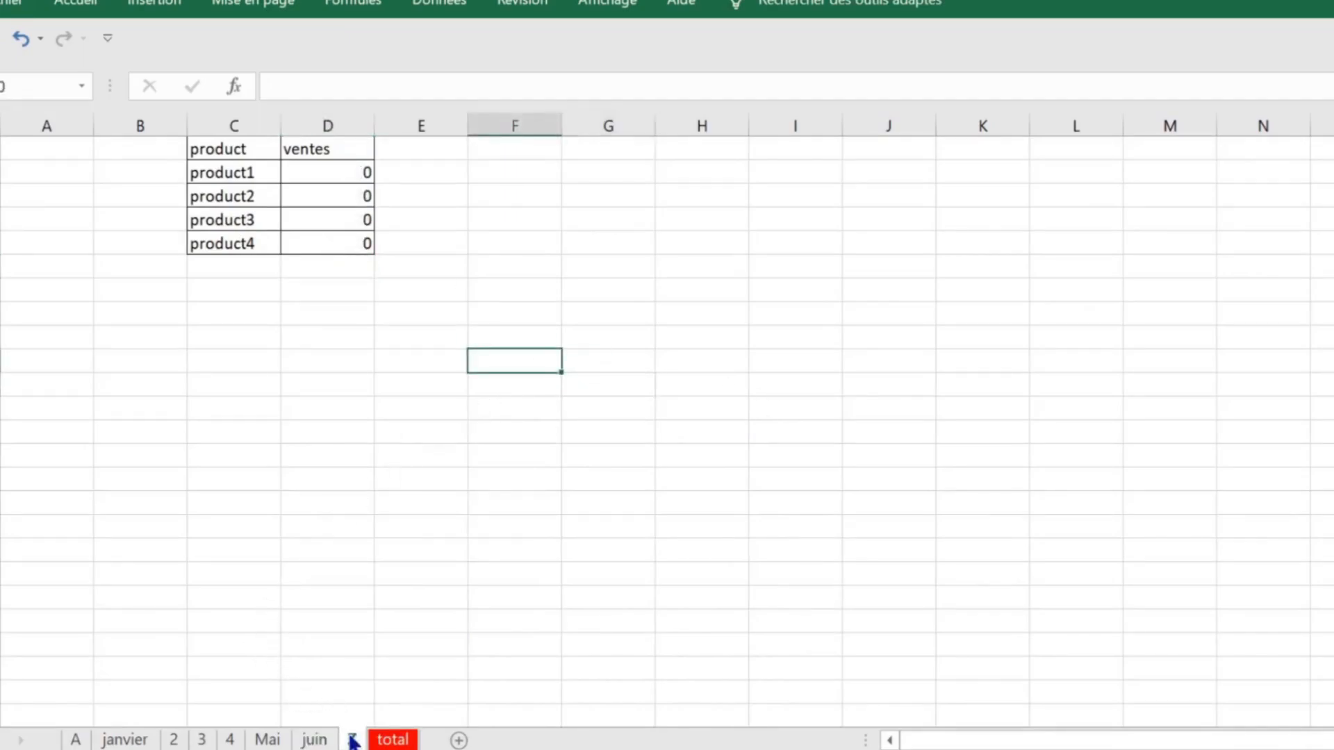
{"action": "right_click", "coordinate": [353, 740]}
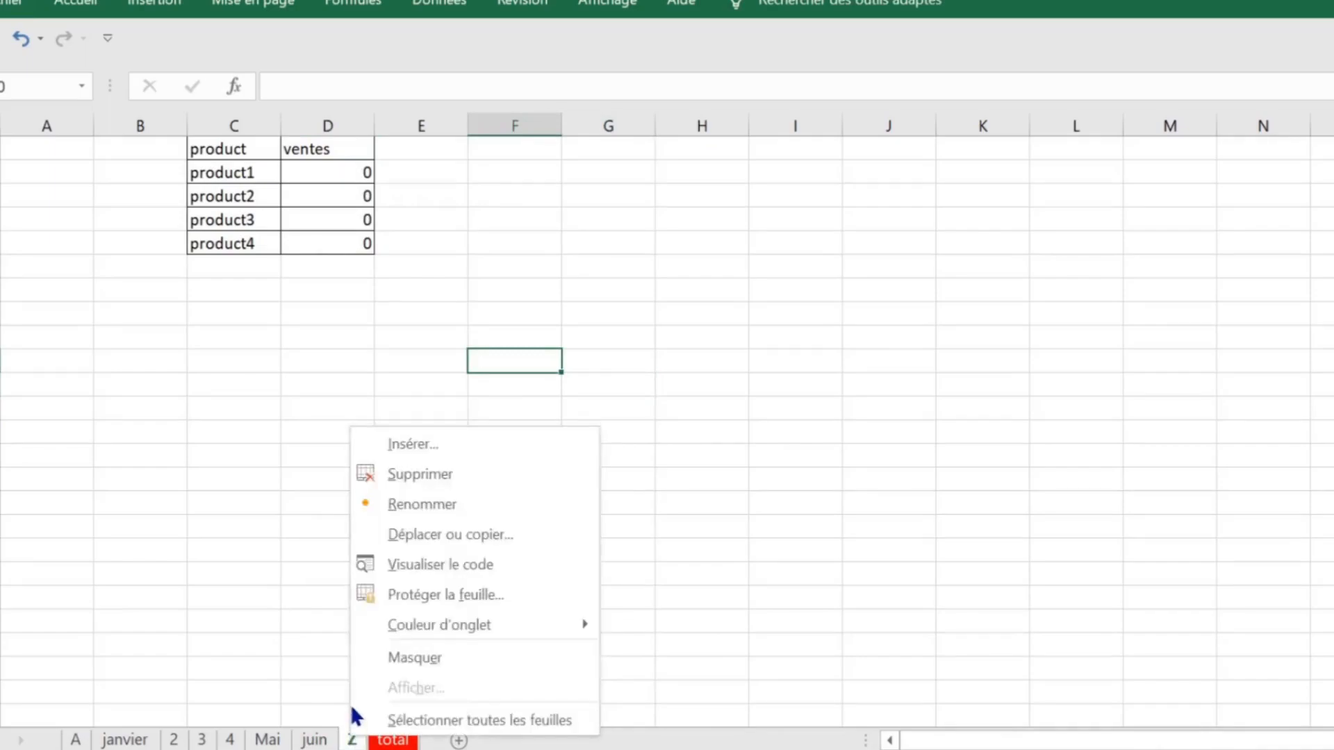
{"action": "left_click", "coordinate": [436, 535]}
{"action": "left_click", "coordinate": [323, 623]}
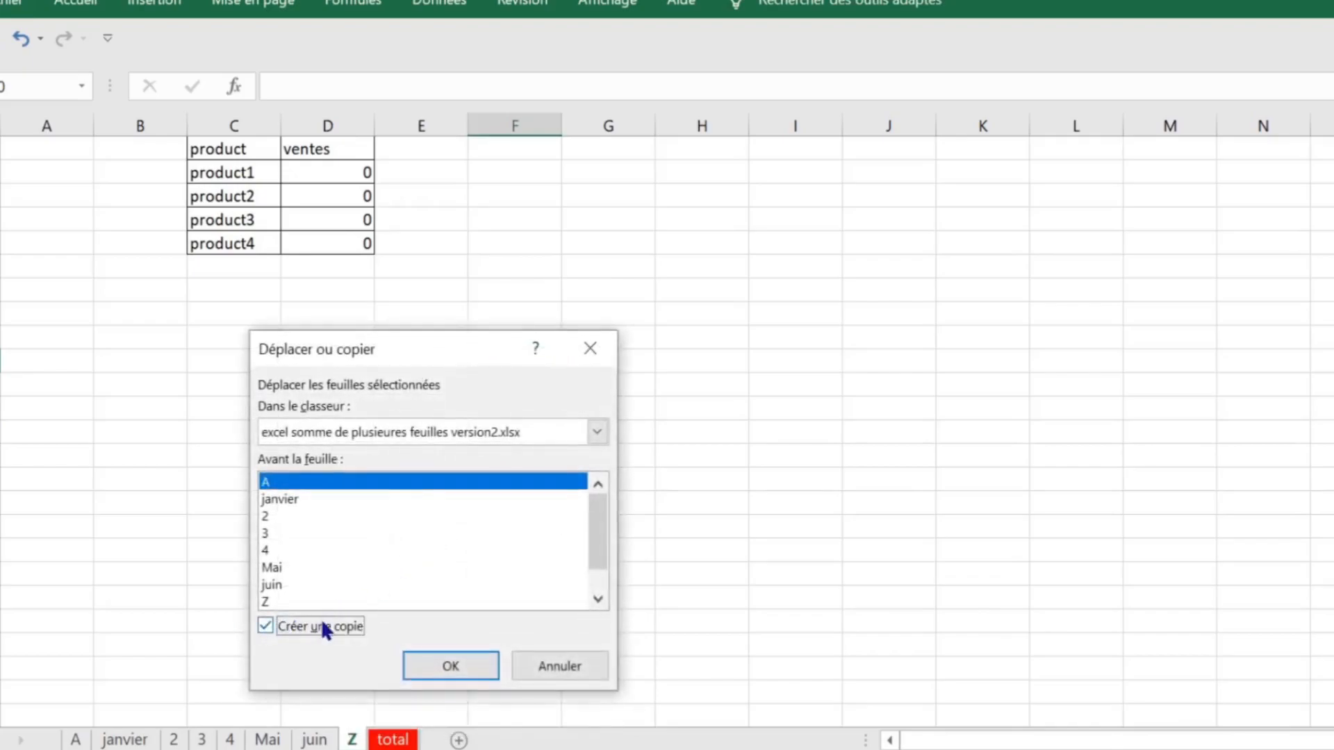
{"action": "left_click_drag", "start_coordinate": [455, 353], "coordinate": [676, 230]}
{"action": "left_click_drag", "start_coordinate": [818, 393], "coordinate": [820, 434]}
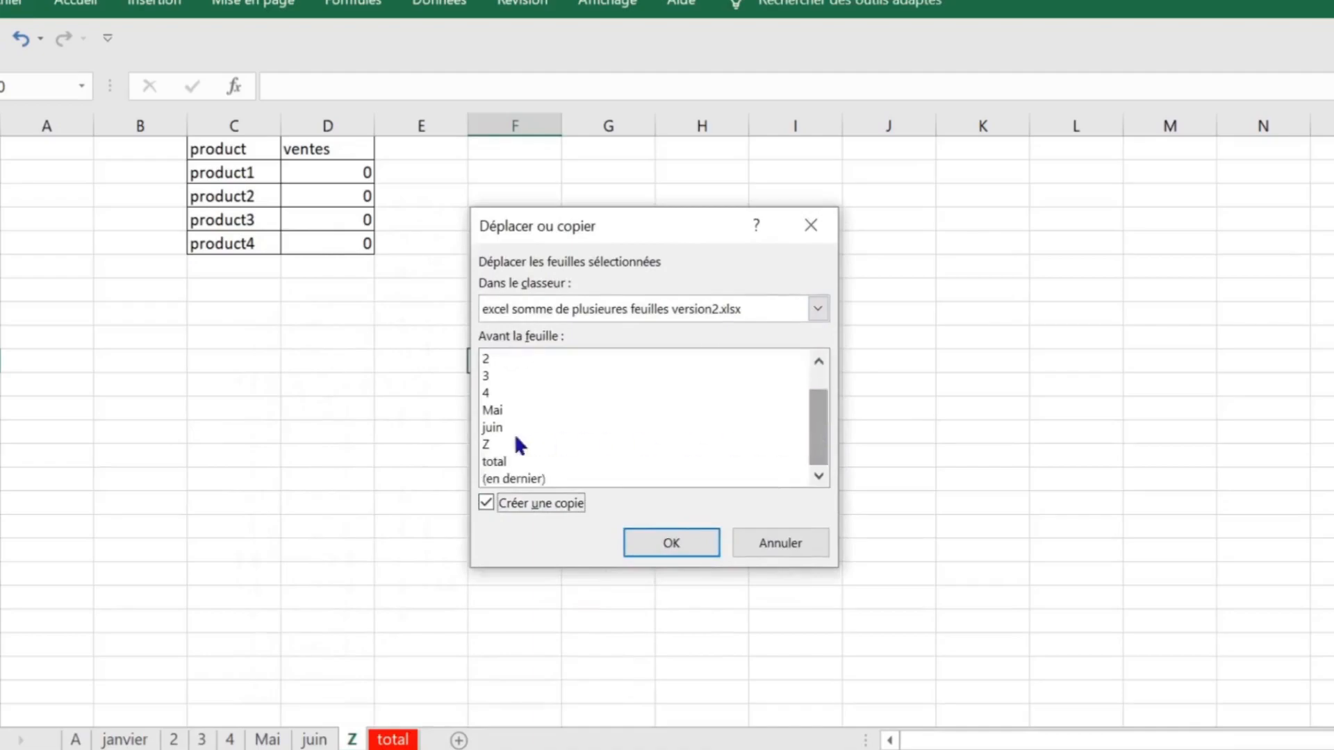
{"action": "left_click", "coordinate": [490, 443]}
{"action": "left_click", "coordinate": [655, 546]}
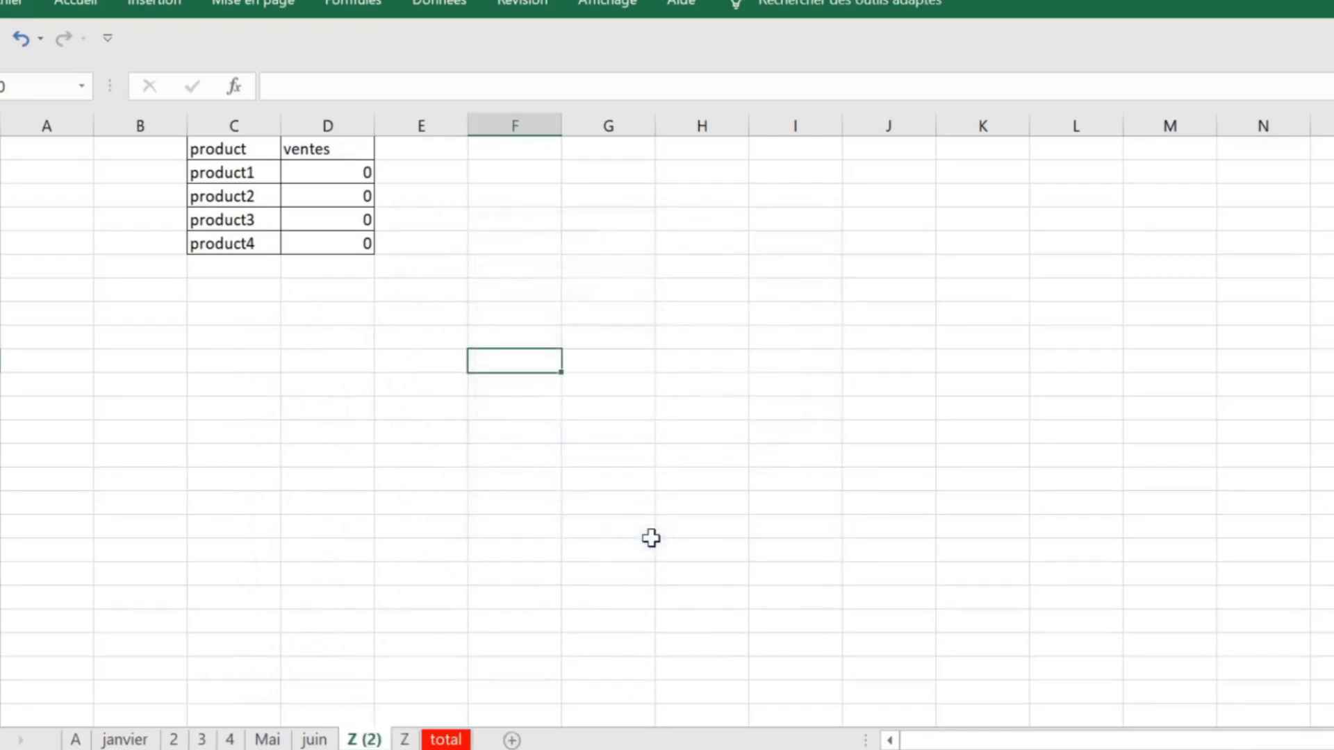
Create a copy of sheet Z (2) in the same workbook, placed before sheet Z.
{"action": "right_click", "coordinate": [361, 742]}
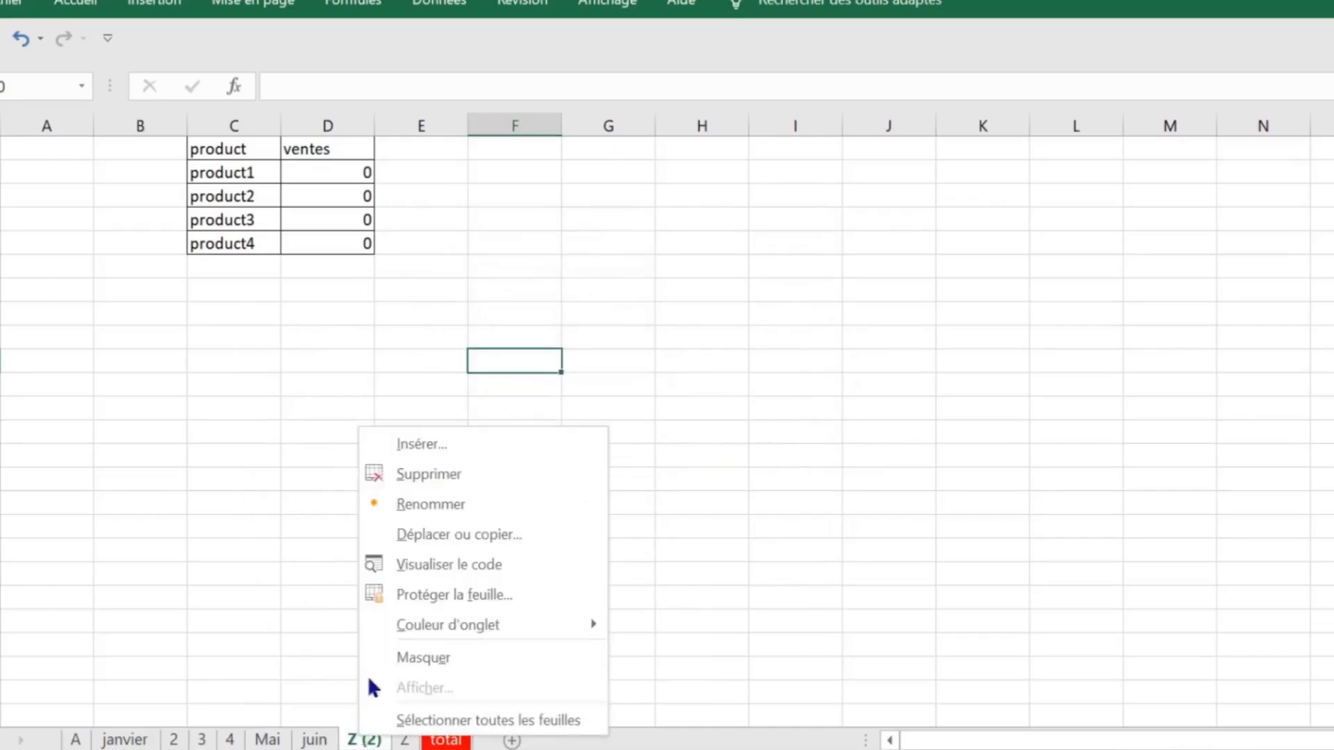
{"action": "left_click", "coordinate": [505, 539]}
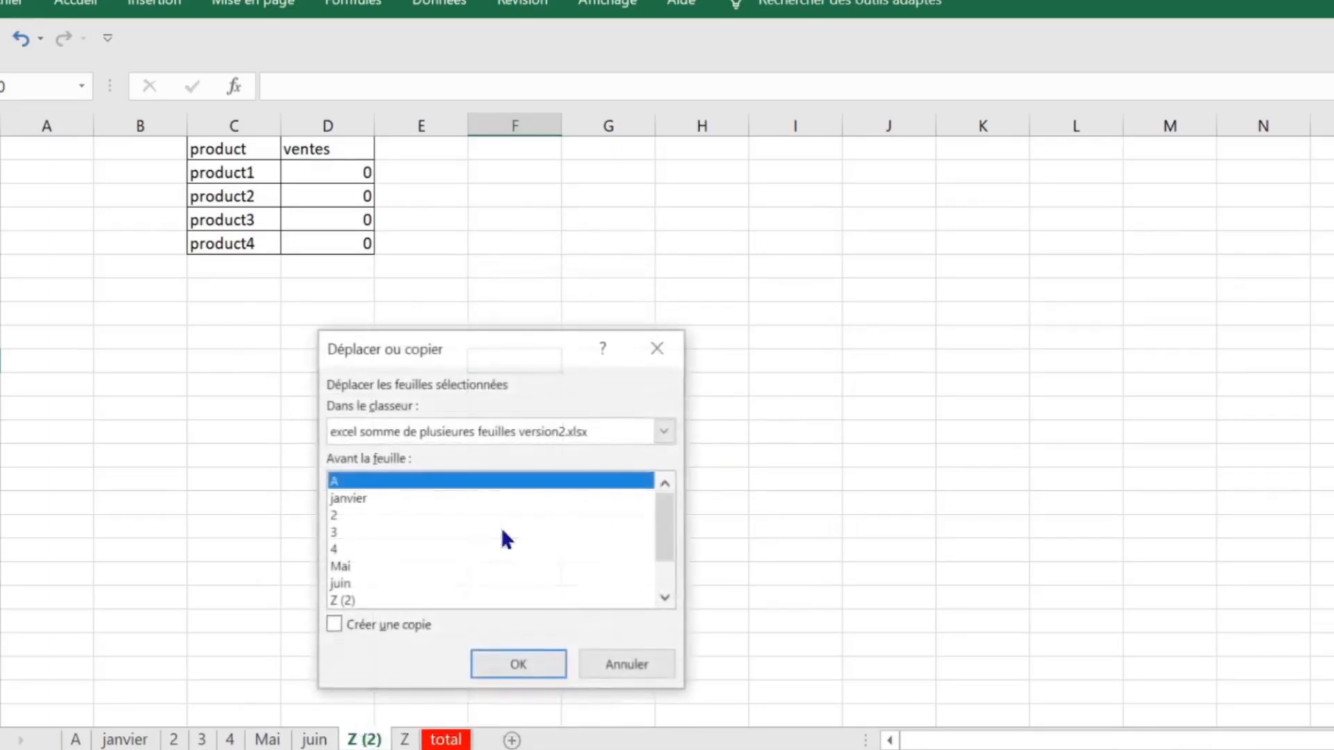
{"action": "left_click", "coordinate": [392, 626]}
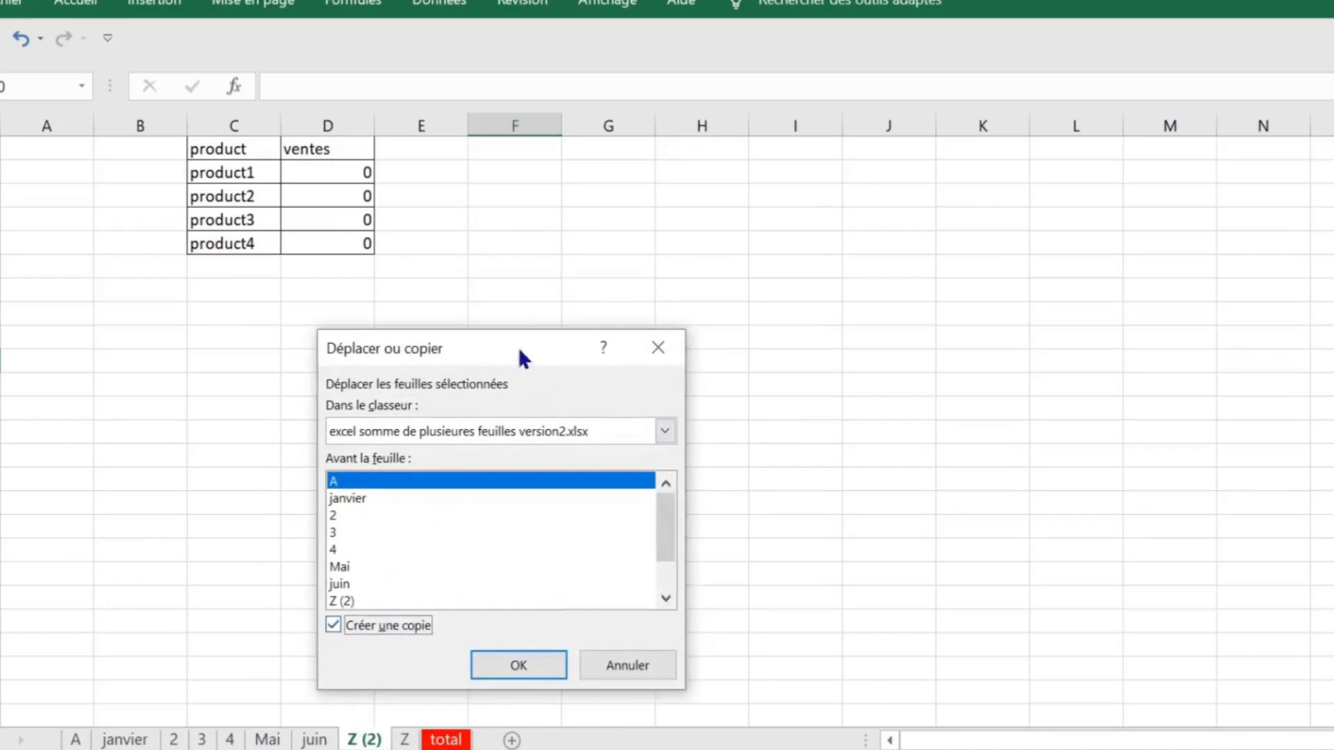
{"action": "left_click_drag", "start_coordinate": [520, 351], "coordinate": [706, 238]}
{"action": "left_click_drag", "start_coordinate": [853, 393], "coordinate": [854, 439]}
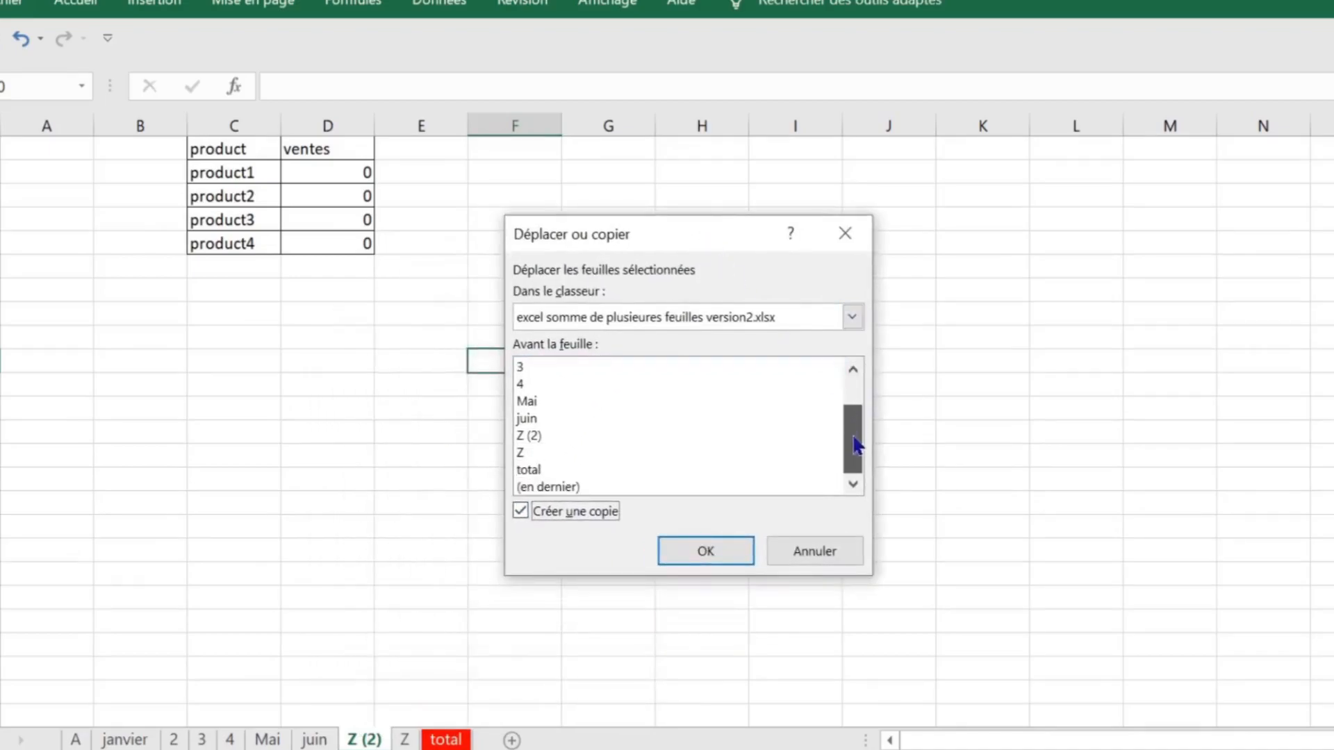
{"action": "left_click", "coordinate": [524, 452]}
{"action": "left_click", "coordinate": [717, 541]}
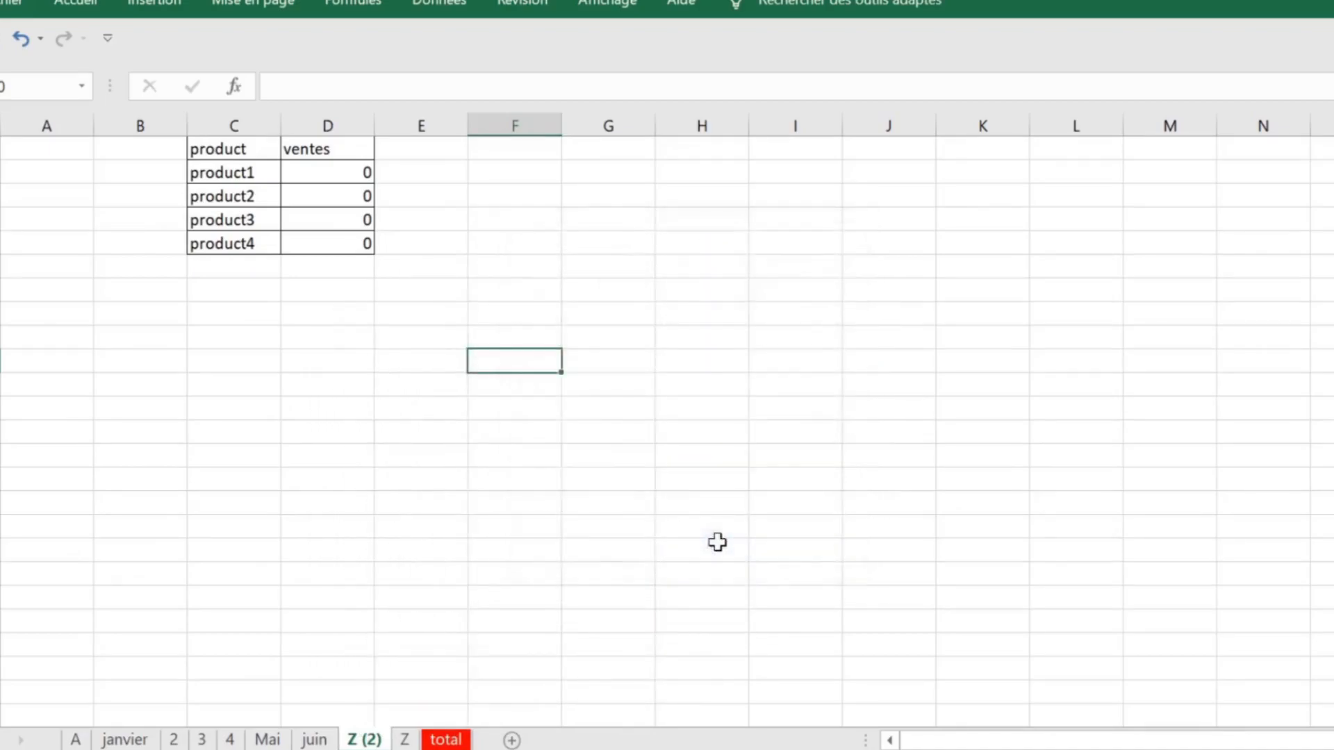
{"action": "left_click", "coordinate": [192, 638]}
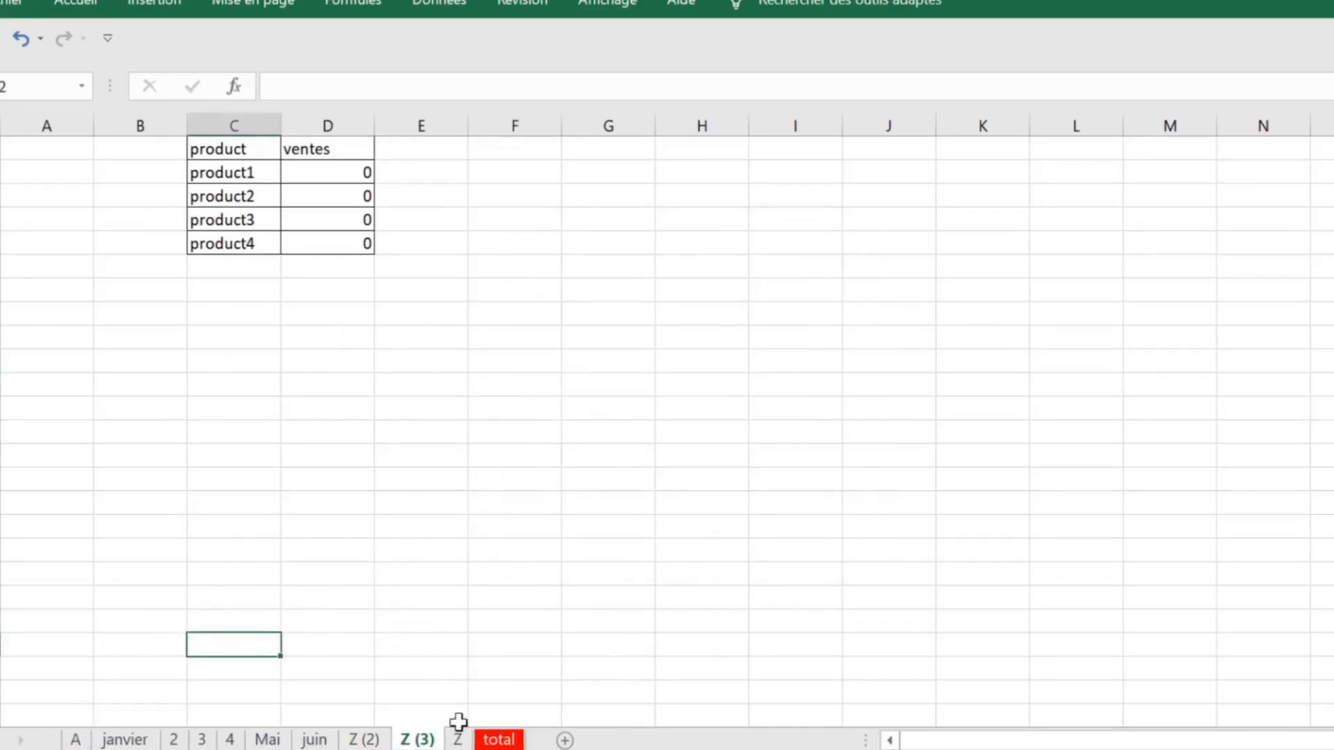
Duplicate sheet Z (3) in the same workbook and place the copy before sheet Z.
{"action": "right_click", "coordinate": [407, 742]}
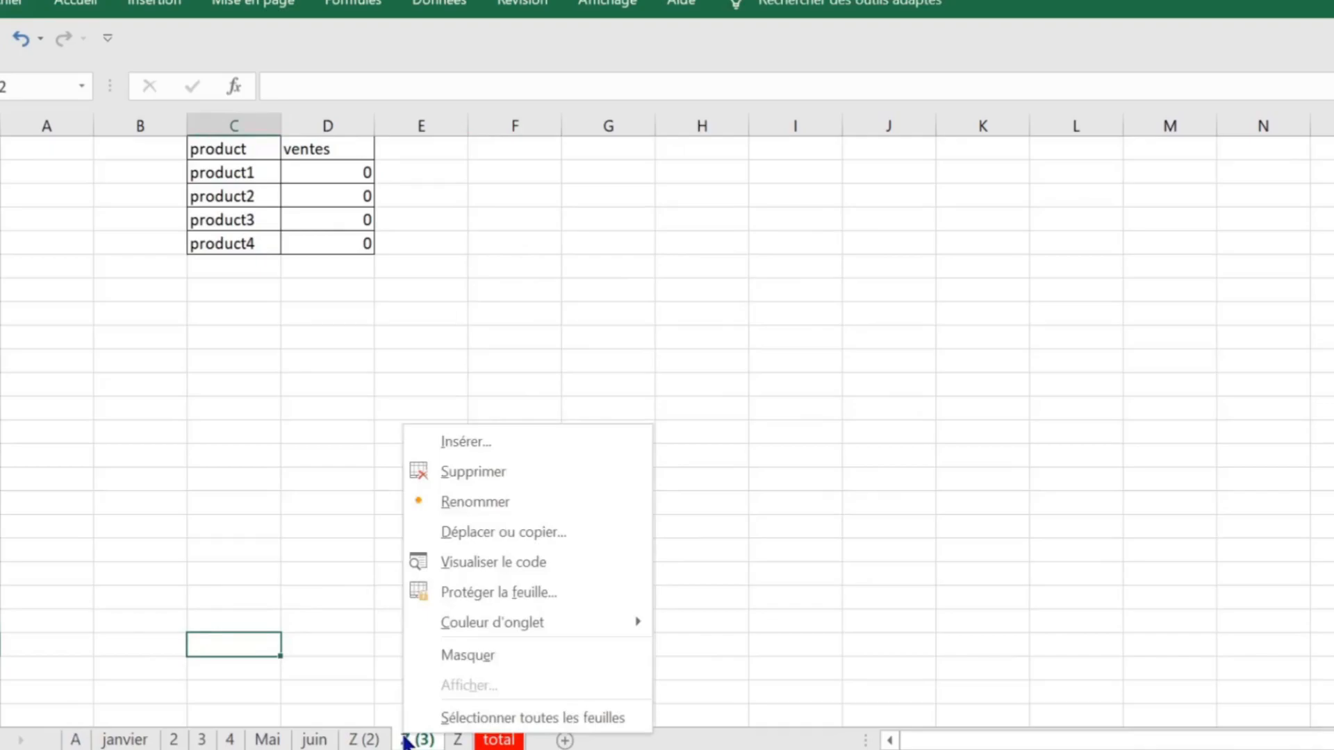
{"action": "left_click", "coordinate": [515, 531]}
{"action": "left_click", "coordinate": [396, 631]}
{"action": "left_click_drag", "start_coordinate": [530, 351], "coordinate": [846, 202]}
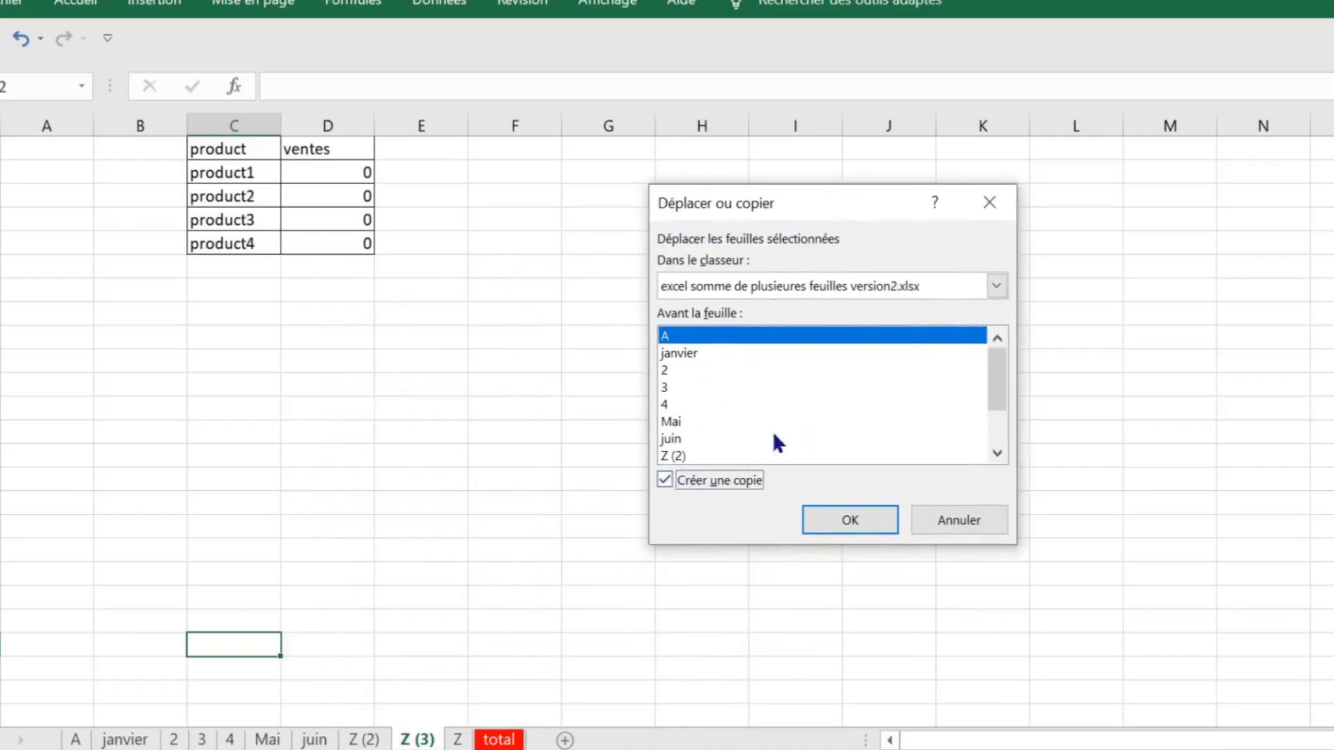
{"action": "left_click", "coordinate": [731, 439]}
{"action": "left_click", "coordinate": [714, 457]}
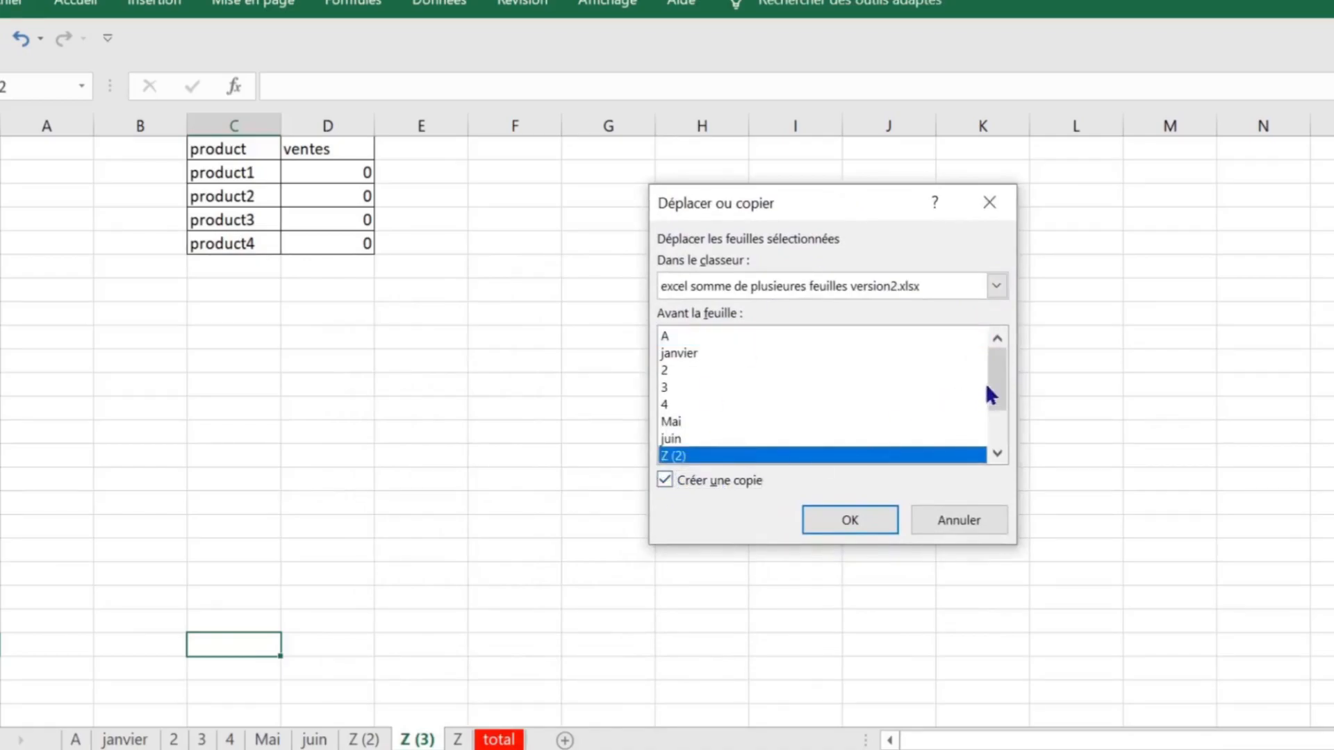
{"action": "left_click_drag", "start_coordinate": [987, 390], "coordinate": [992, 410]}
{"action": "left_click", "coordinate": [670, 410]}
{"action": "left_click", "coordinate": [864, 513]}
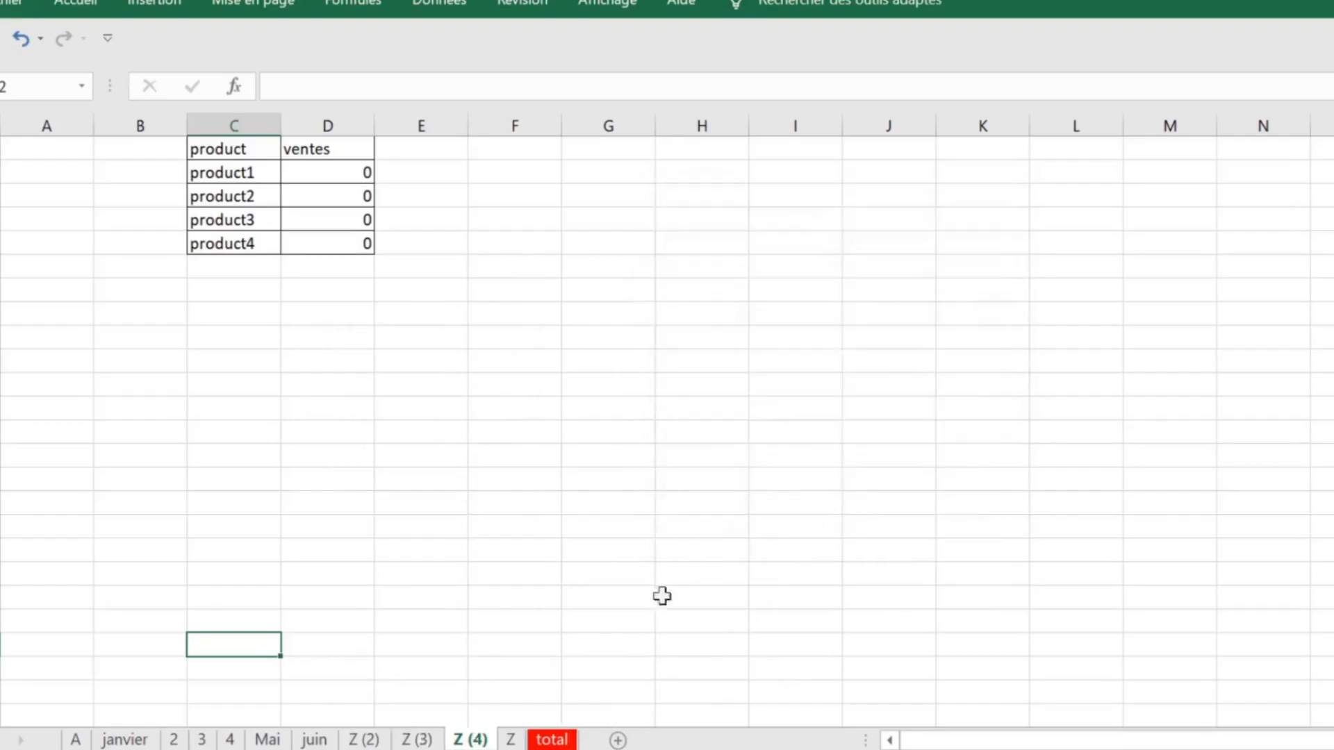
Look through the three new copies of sheet Z and check the sums in the total sheet.
{"action": "left_click", "coordinate": [364, 741]}
{"action": "left_click", "coordinate": [417, 740]}
{"action": "left_click", "coordinate": [470, 740]}
{"action": "left_click", "coordinate": [551, 740]}
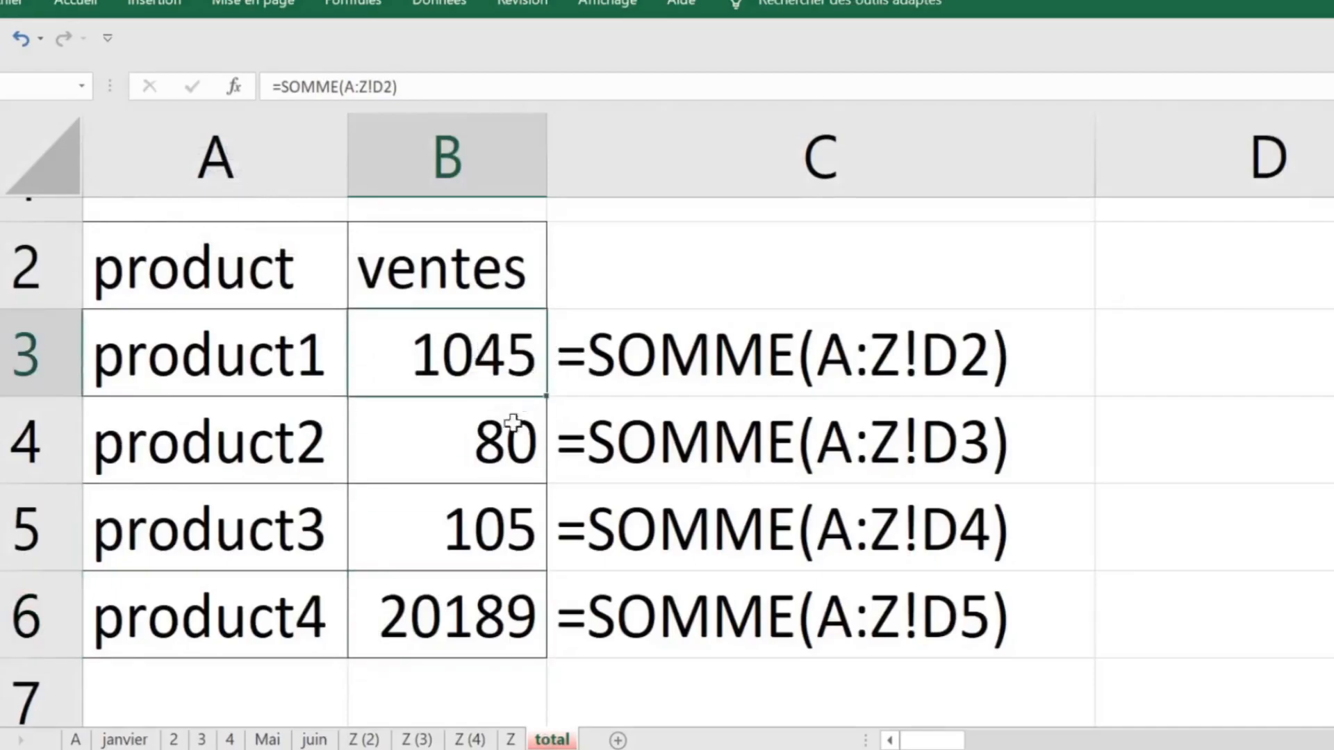
Rename sheet Z (2) as juillet.
{"action": "left_click", "coordinate": [361, 740]}
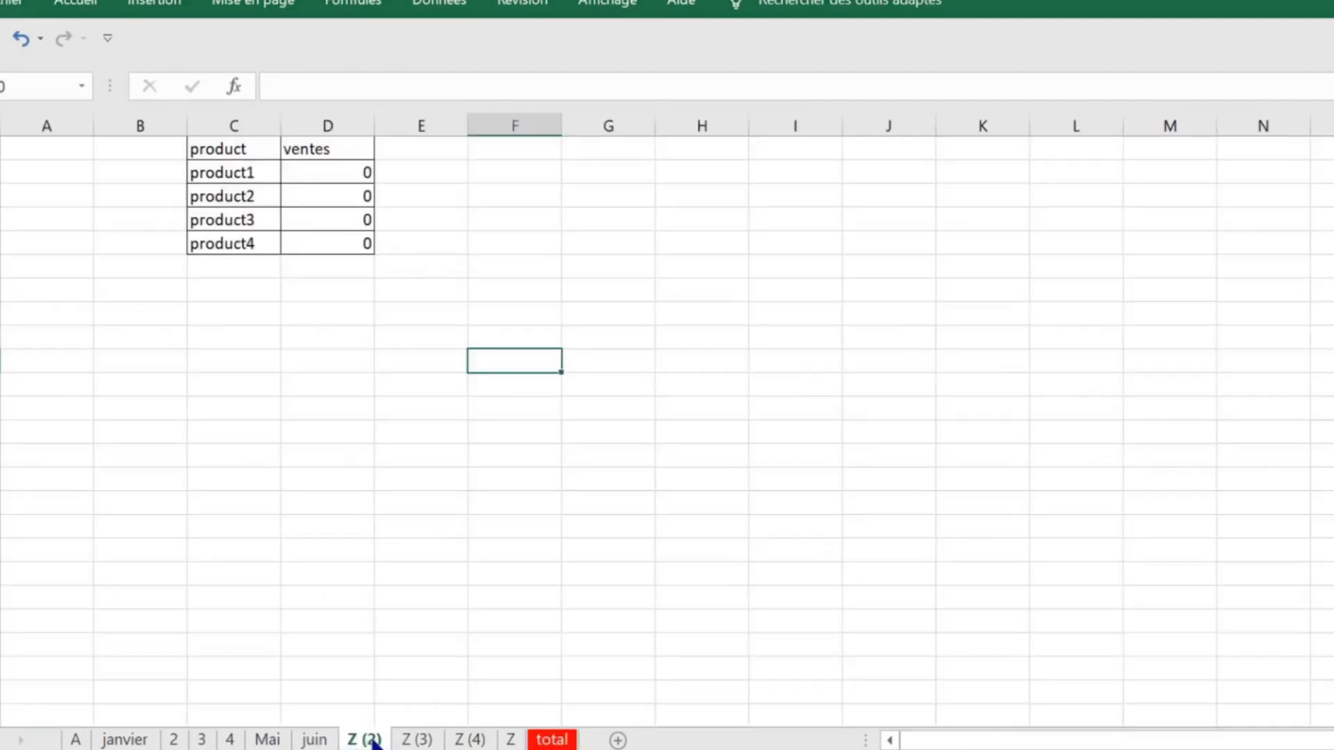
{"action": "double_click", "coordinate": [371, 741]}
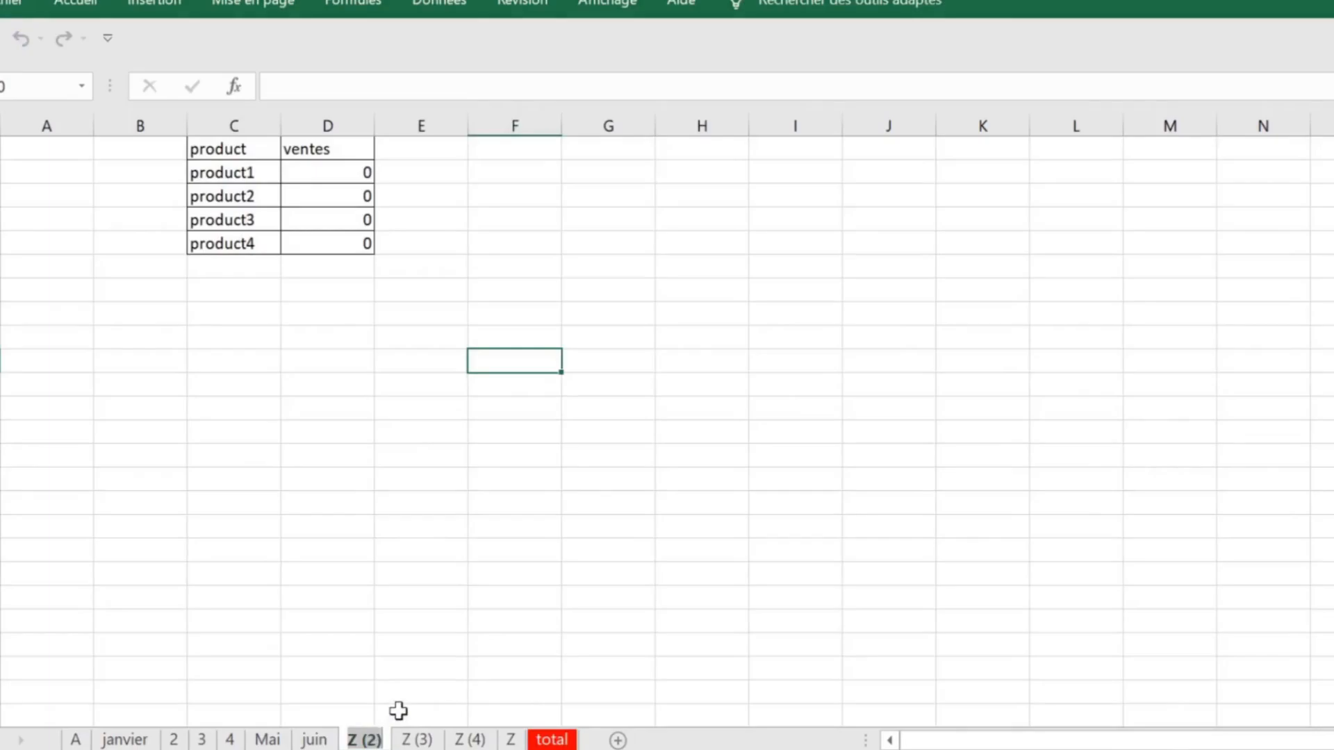
{"action": "type", "text": "juillet"}
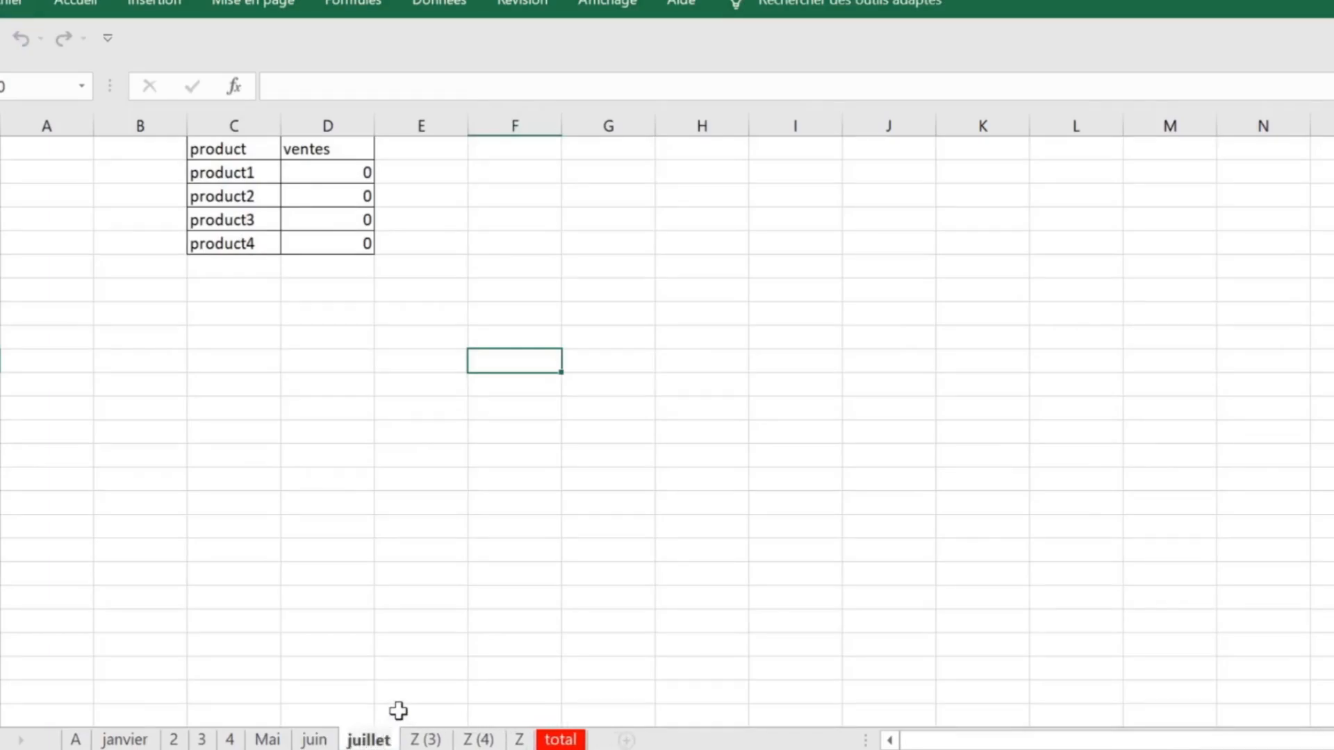
Rename sheet Z (3) as aout.
{"action": "left_click", "coordinate": [431, 741]}
{"action": "double_click", "coordinate": [427, 740]}
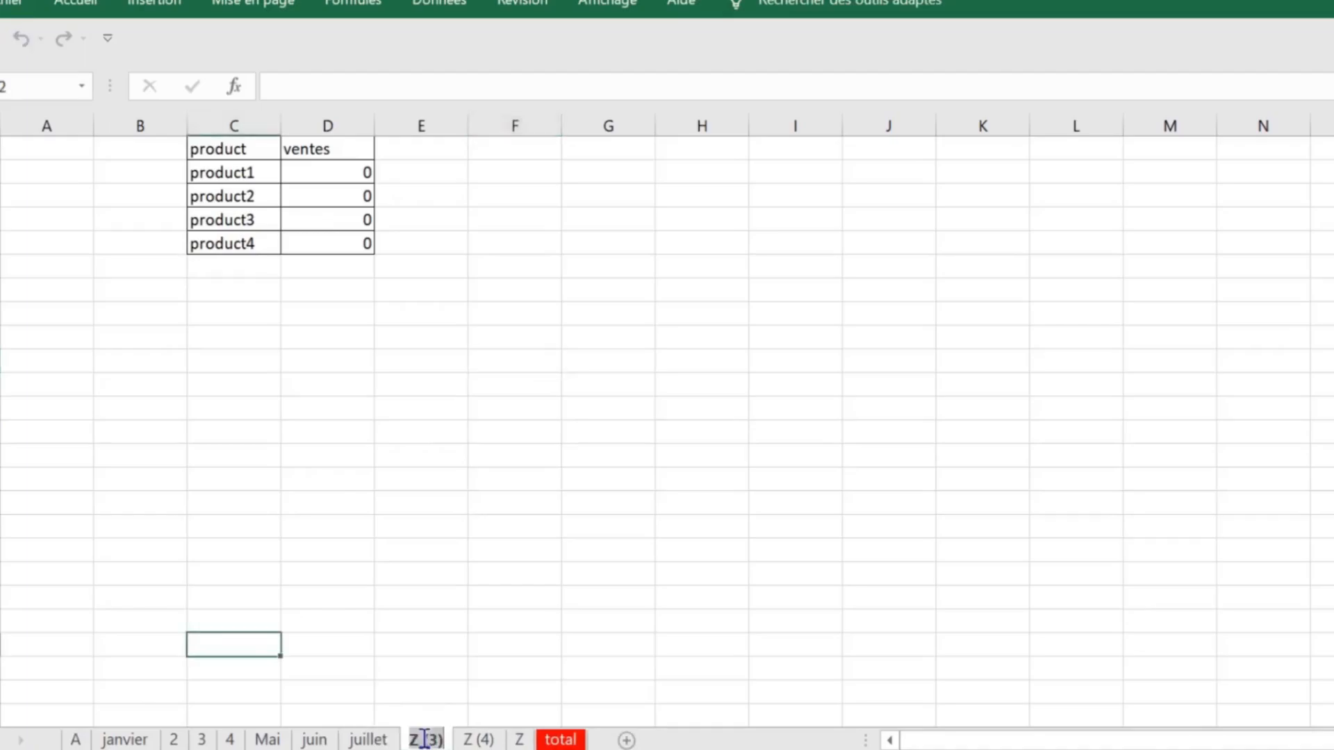
{"action": "type", "text": "aou"}
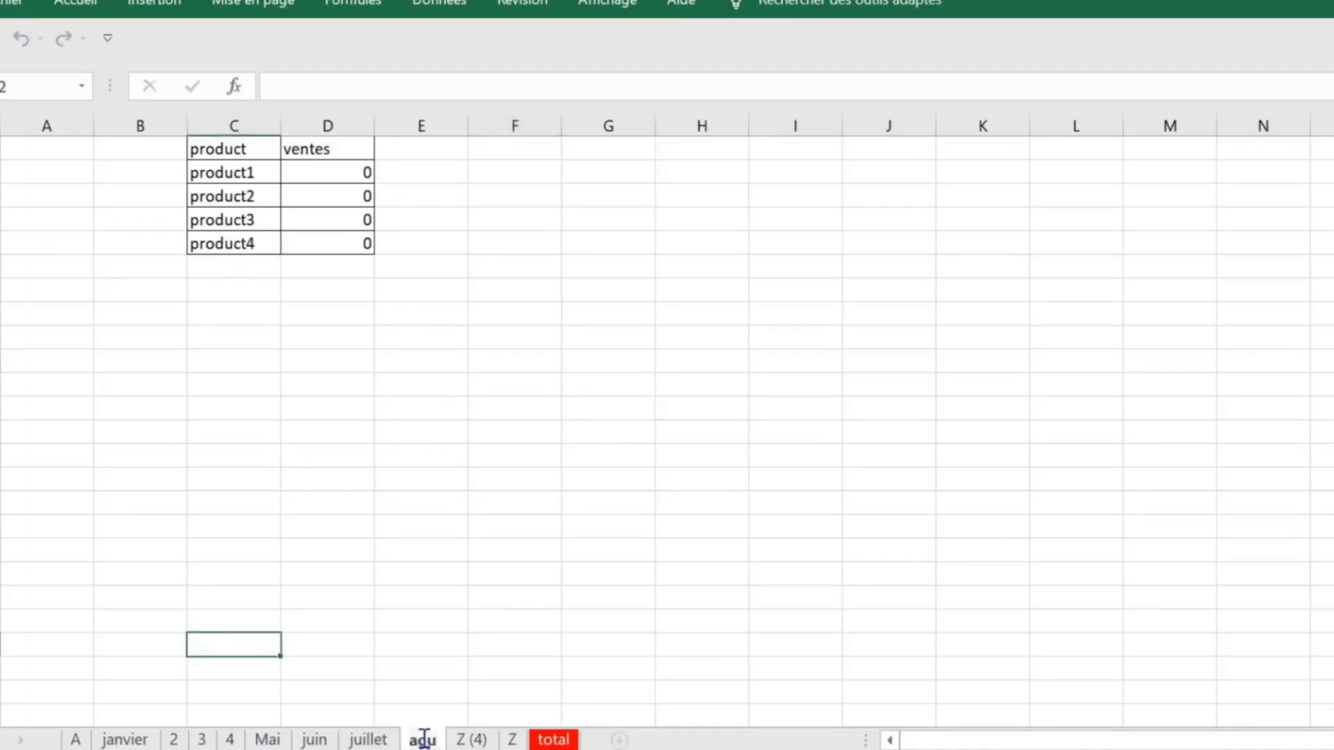
{"action": "key", "text": "Return"}
{"action": "type", "text": "t"}
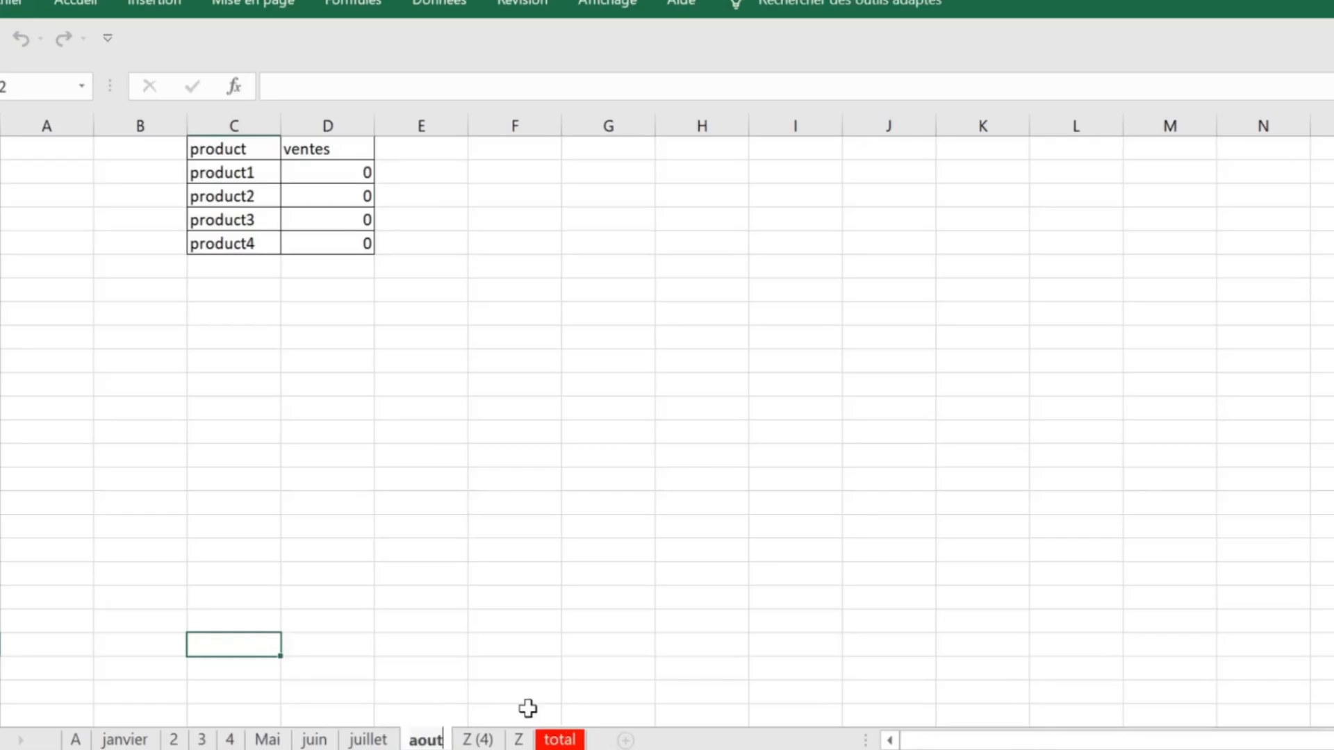
Rename sheet Z (4) as septembre.
{"action": "left_click", "coordinate": [483, 740]}
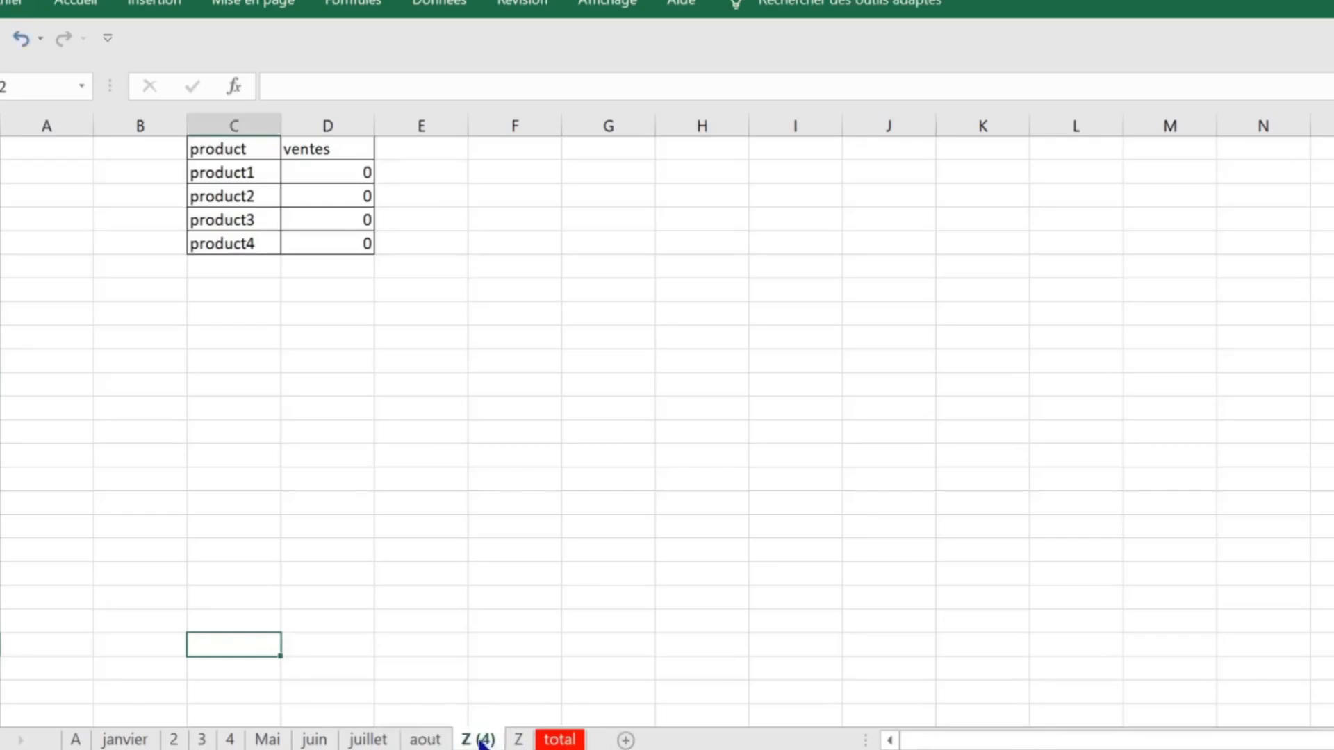
{"action": "double_click", "coordinate": [473, 743]}
{"action": "type", "text": "sept"}
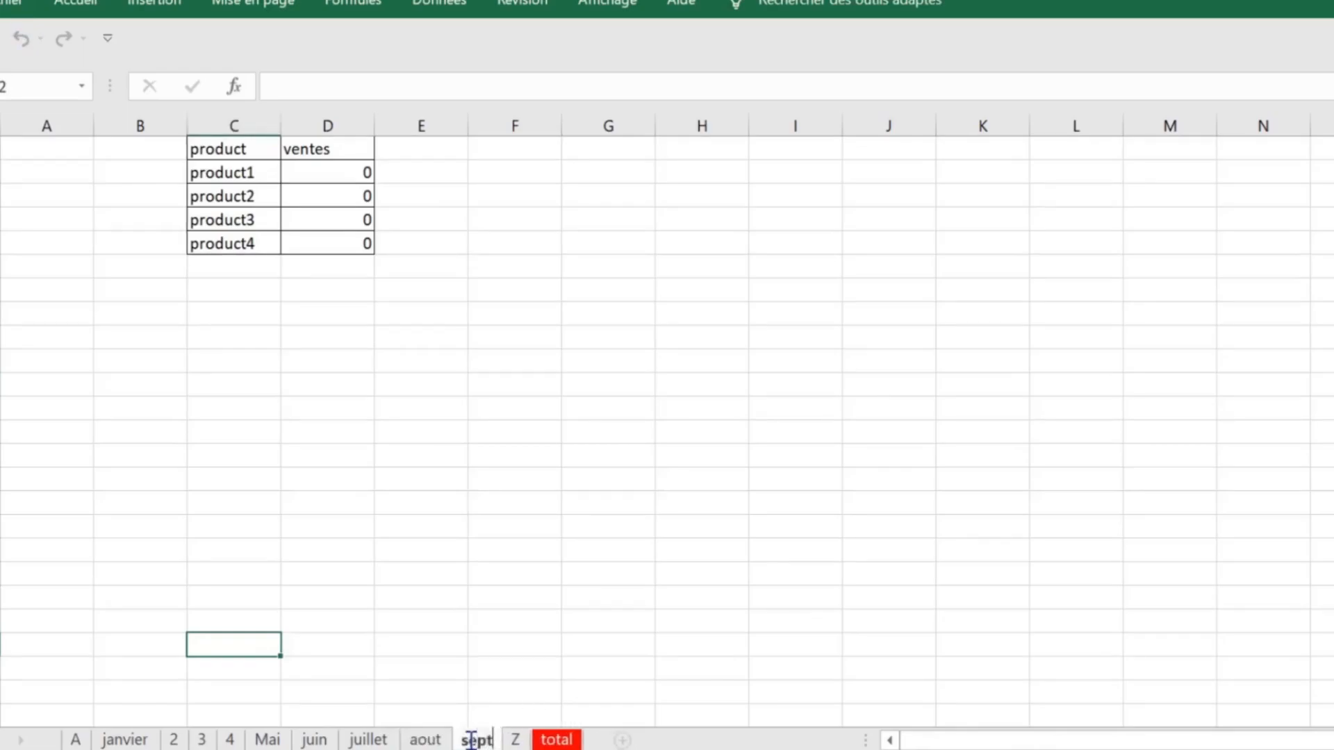
{"action": "type", "text": "embre"}
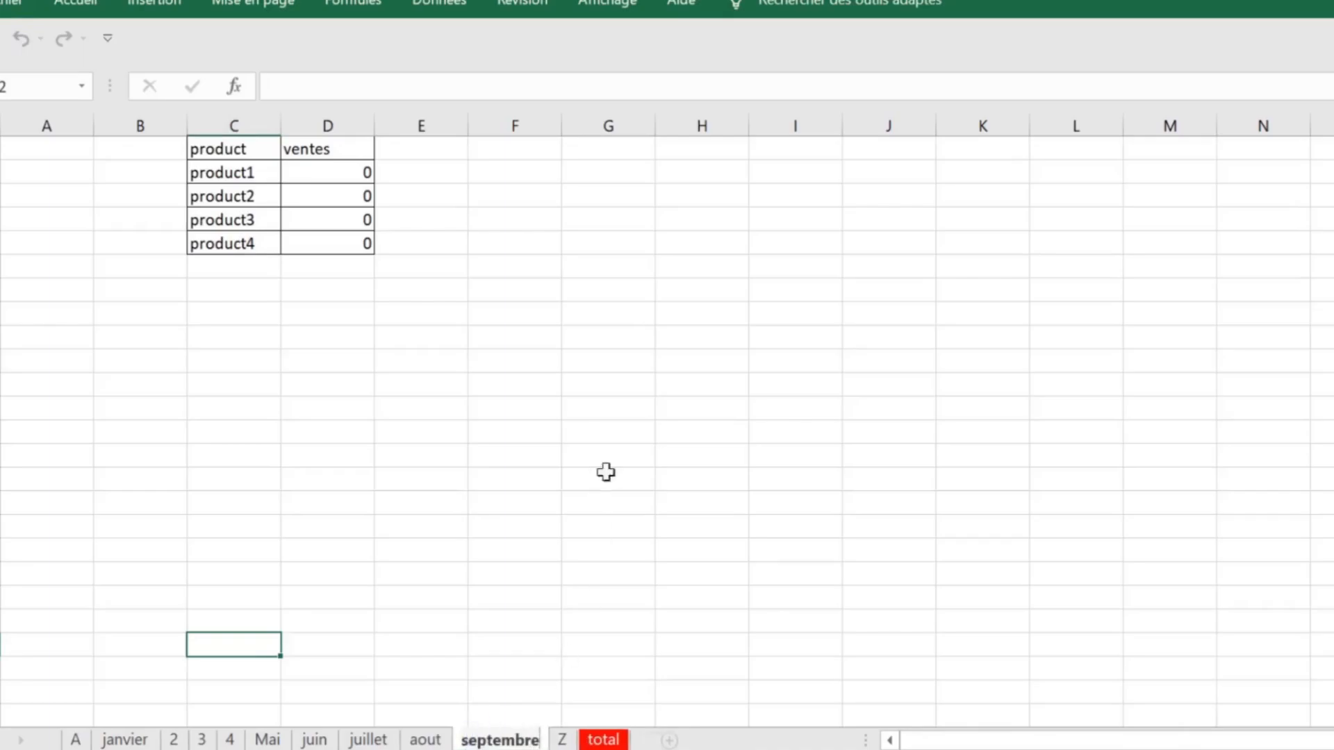
{"action": "left_click", "coordinate": [599, 452]}
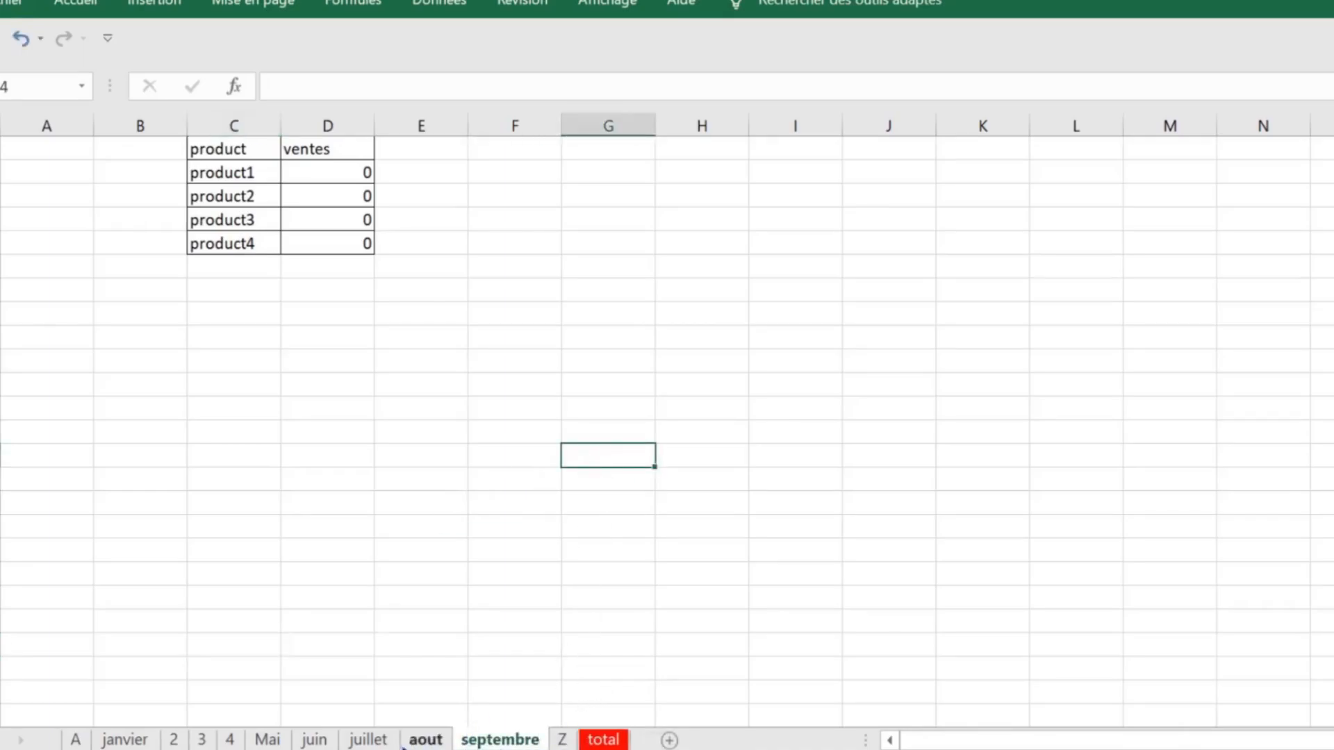
Review product1's ventes in the juin sheet and the ventes tables in the juillet, aout and septembre sheets.
{"action": "left_click", "coordinate": [368, 741]}
{"action": "left_click", "coordinate": [316, 740]}
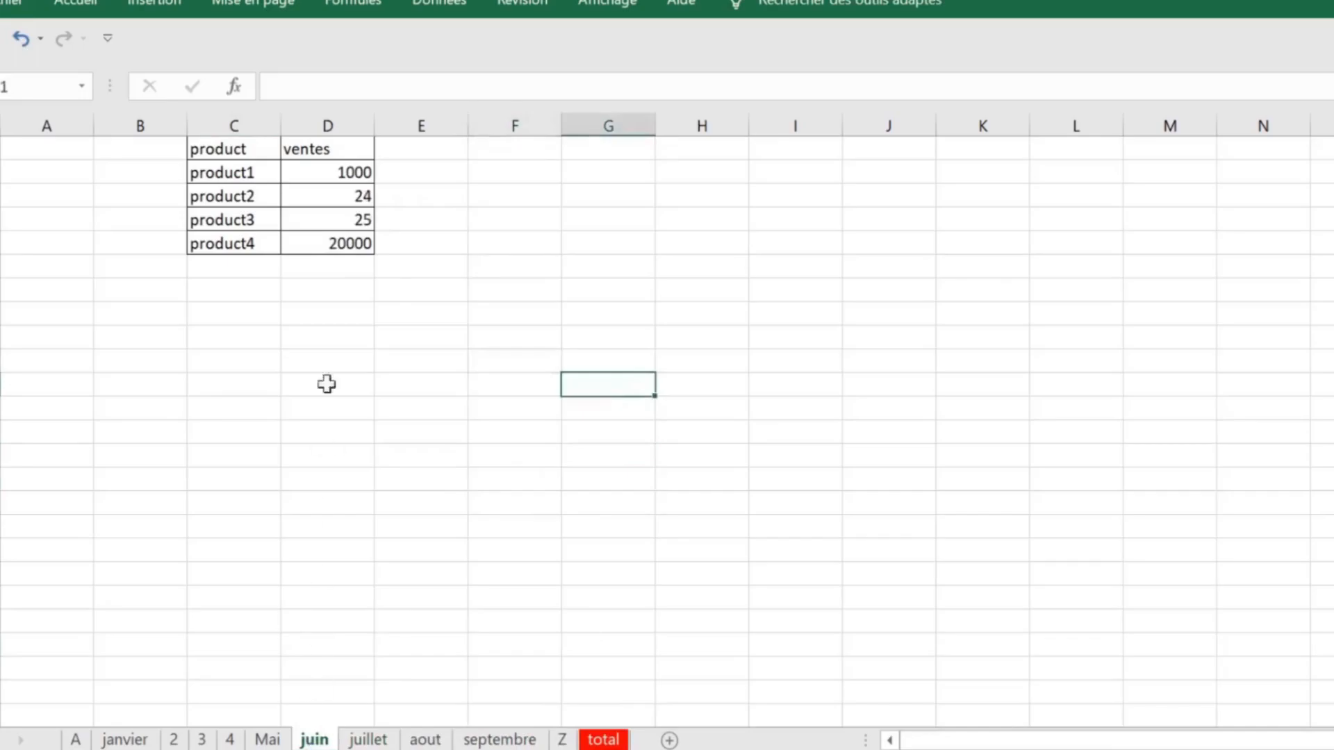
{"action": "left_click", "coordinate": [325, 172]}
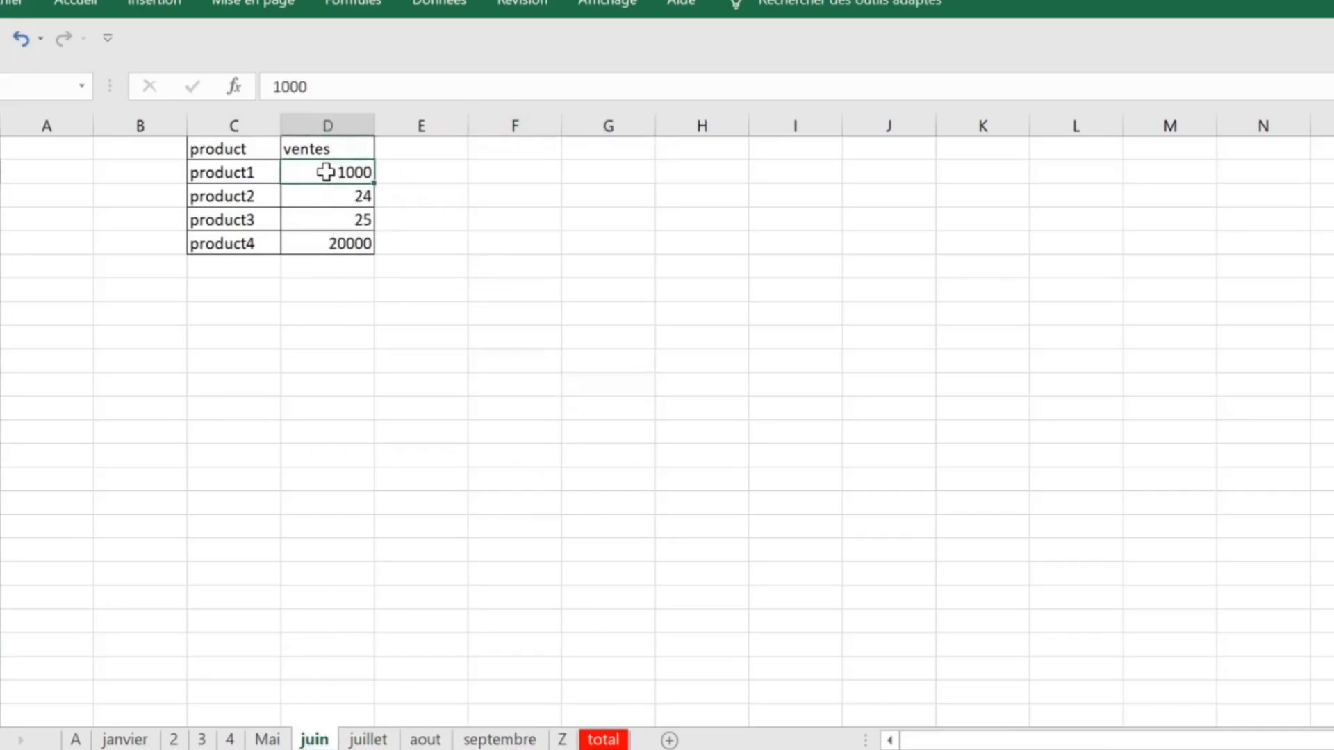
{"action": "left_click", "coordinate": [368, 741]}
{"action": "key", "text": "ctrl+Page_Down"}
{"action": "key", "text": "ctrl+Page_Down"}
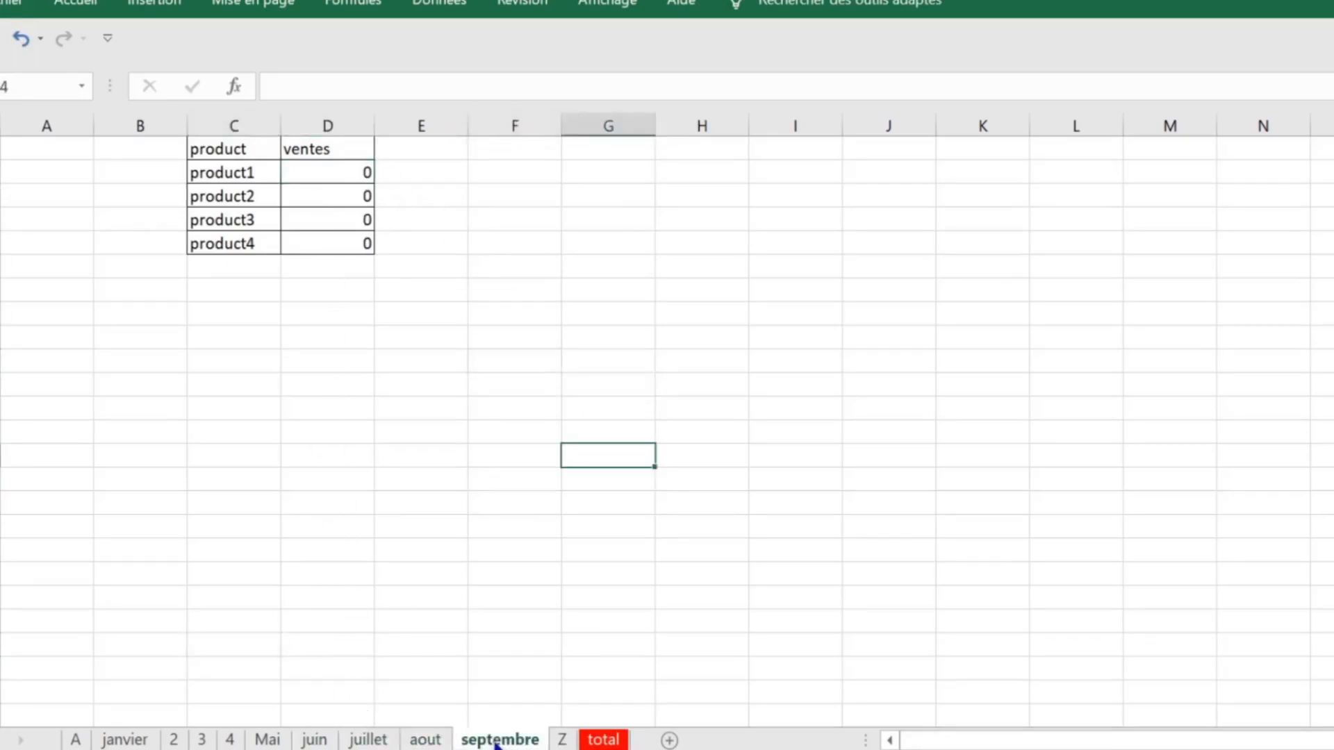
Enter ventes of 555, 666, 444 and 777 for product1 through product4 in the juillet sheet.
{"action": "left_click", "coordinate": [369, 740]}
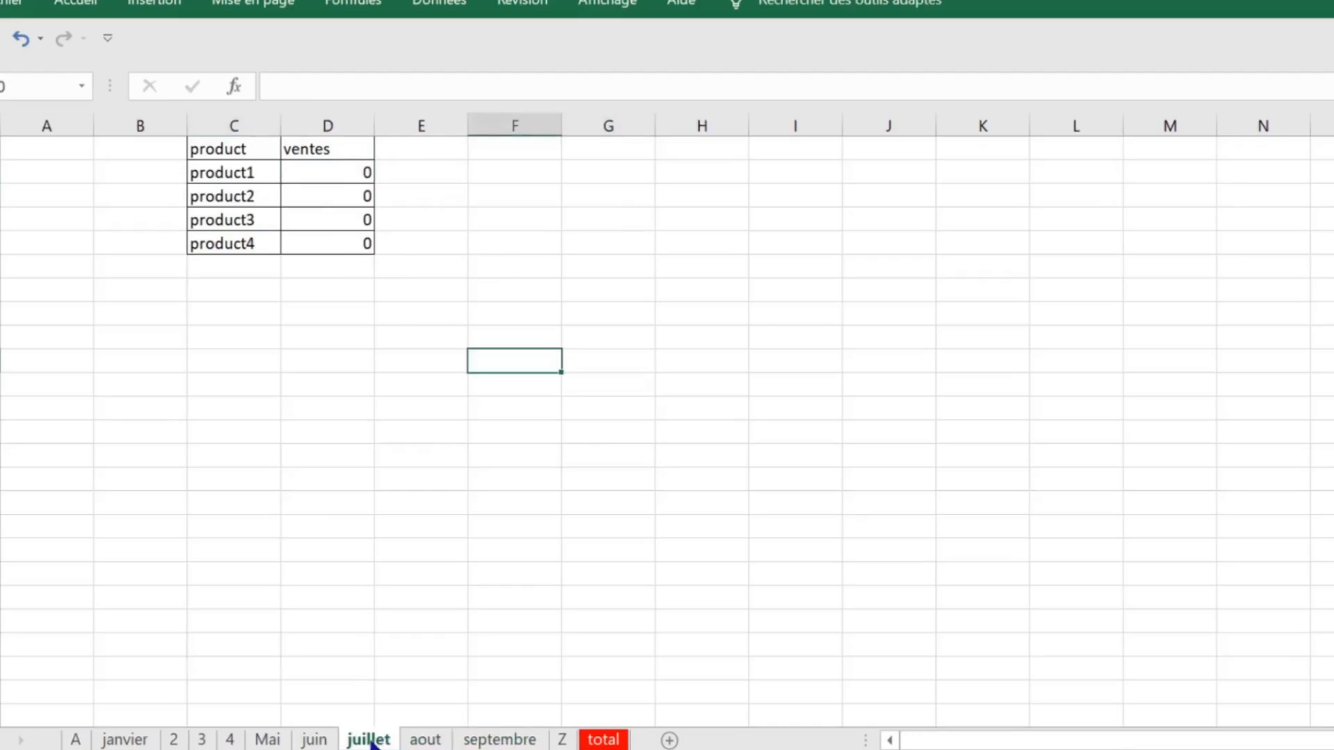
{"action": "left_click", "coordinate": [328, 172]}
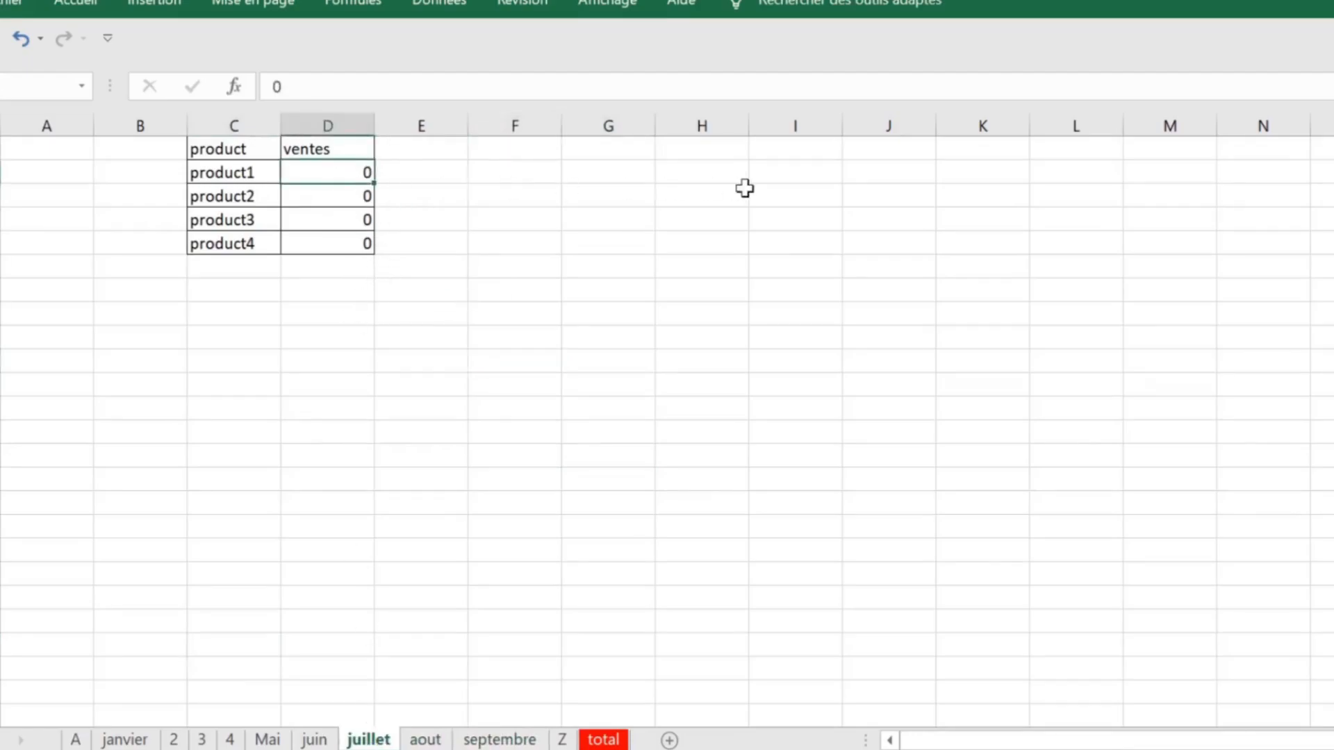
{"action": "type", "text": "555"}
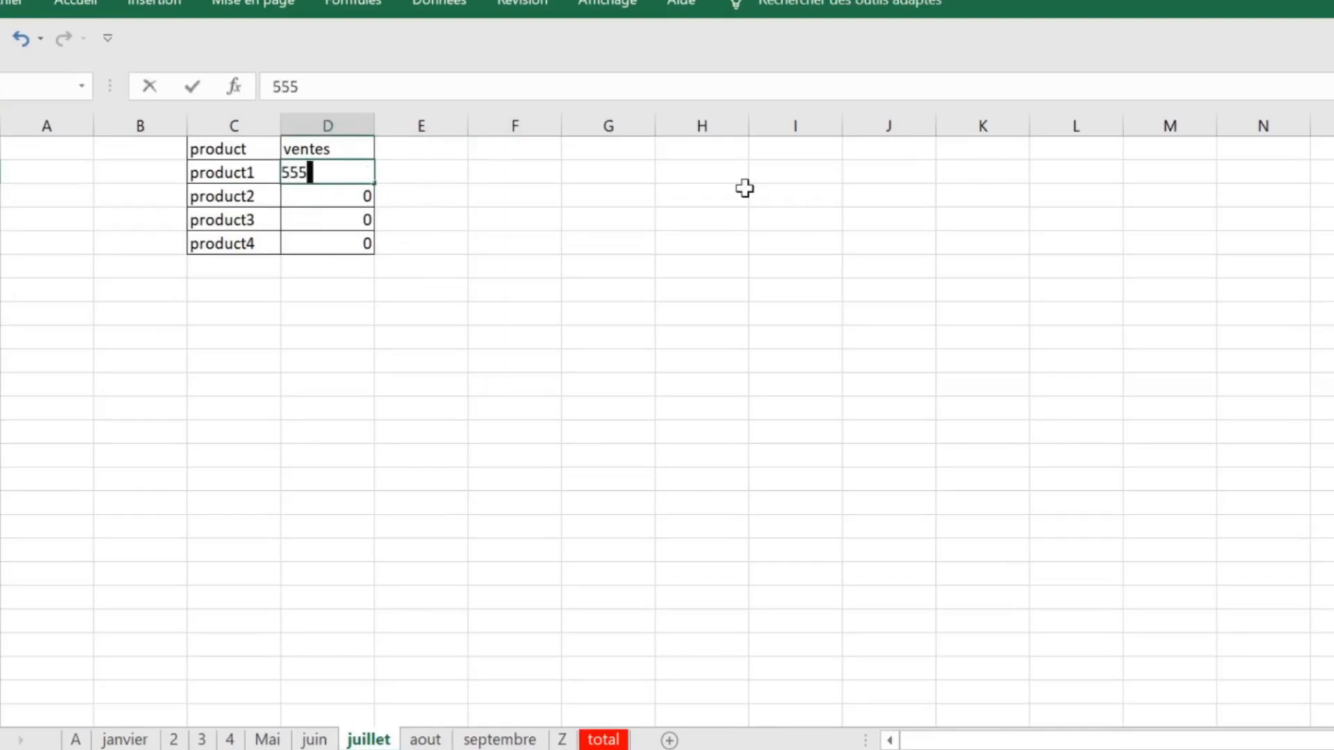
{"action": "key", "text": "Return"}
{"action": "type", "text": "666"}
{"action": "key", "text": "Return"}
{"action": "type", "text": "444"}
{"action": "key", "text": "Return"}
{"action": "type", "text": "777"}
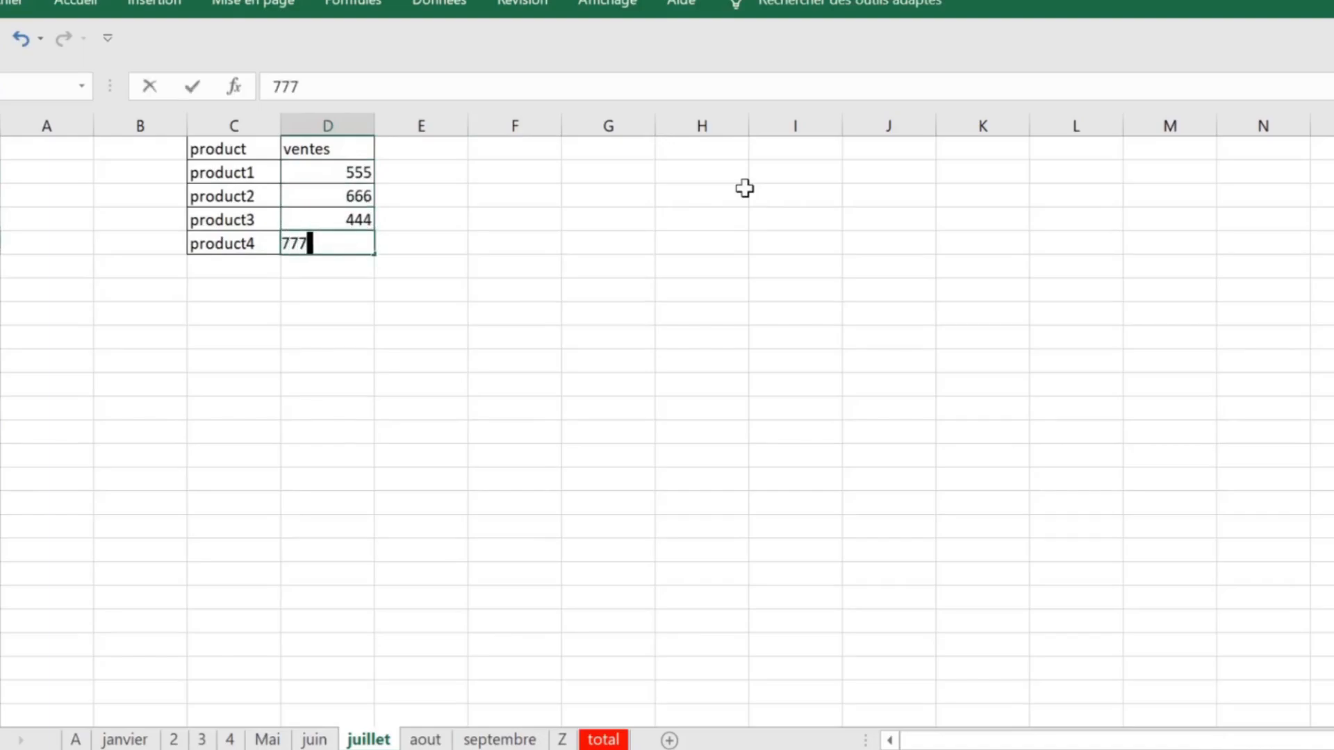
{"action": "left_click", "coordinate": [648, 292]}
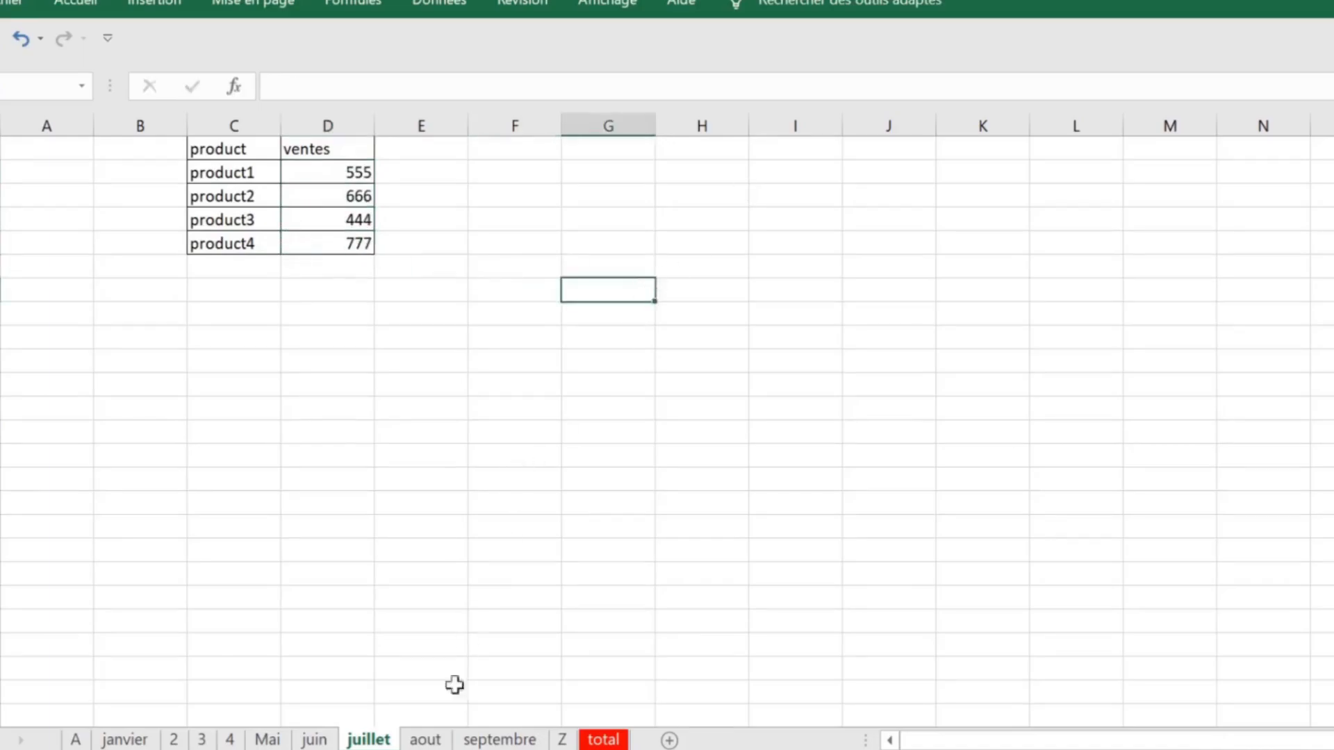
Fill product1's ventes total in cell B3 of the total sheet with yellow.
{"action": "left_click", "coordinate": [602, 740]}
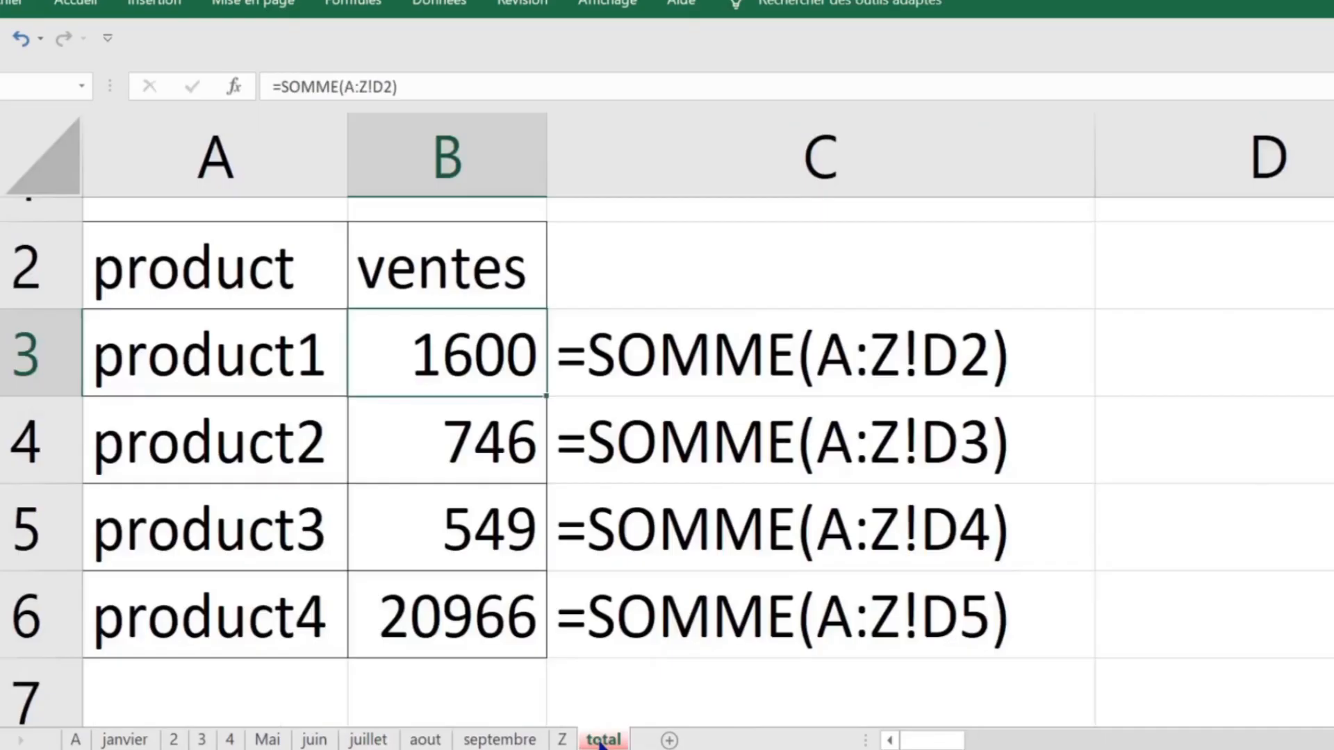
{"action": "right_click", "coordinate": [414, 352]}
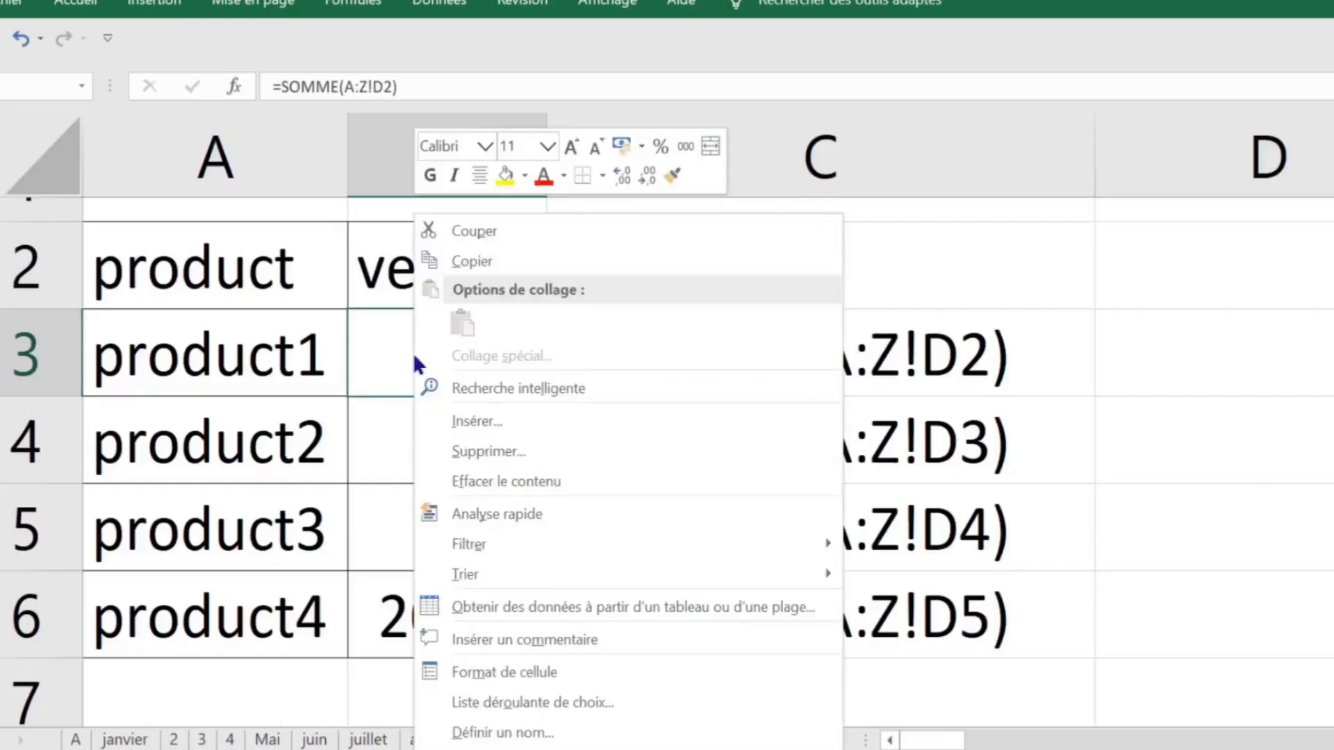
{"action": "left_click", "coordinate": [505, 179]}
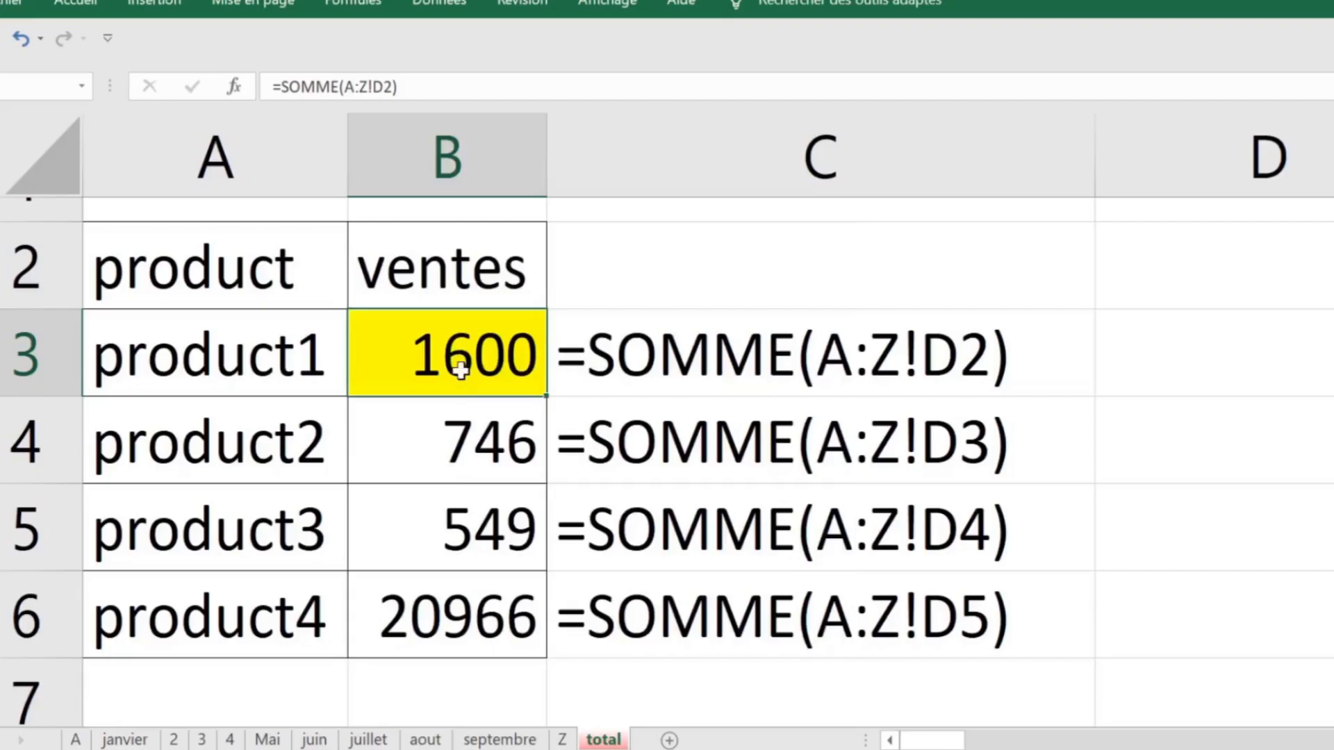
Enter ventes of 2000, 2542, 8787 and 9865 for product1 through product4 in the septembre sheet, then check the total sheet.
{"action": "left_click", "coordinate": [486, 740]}
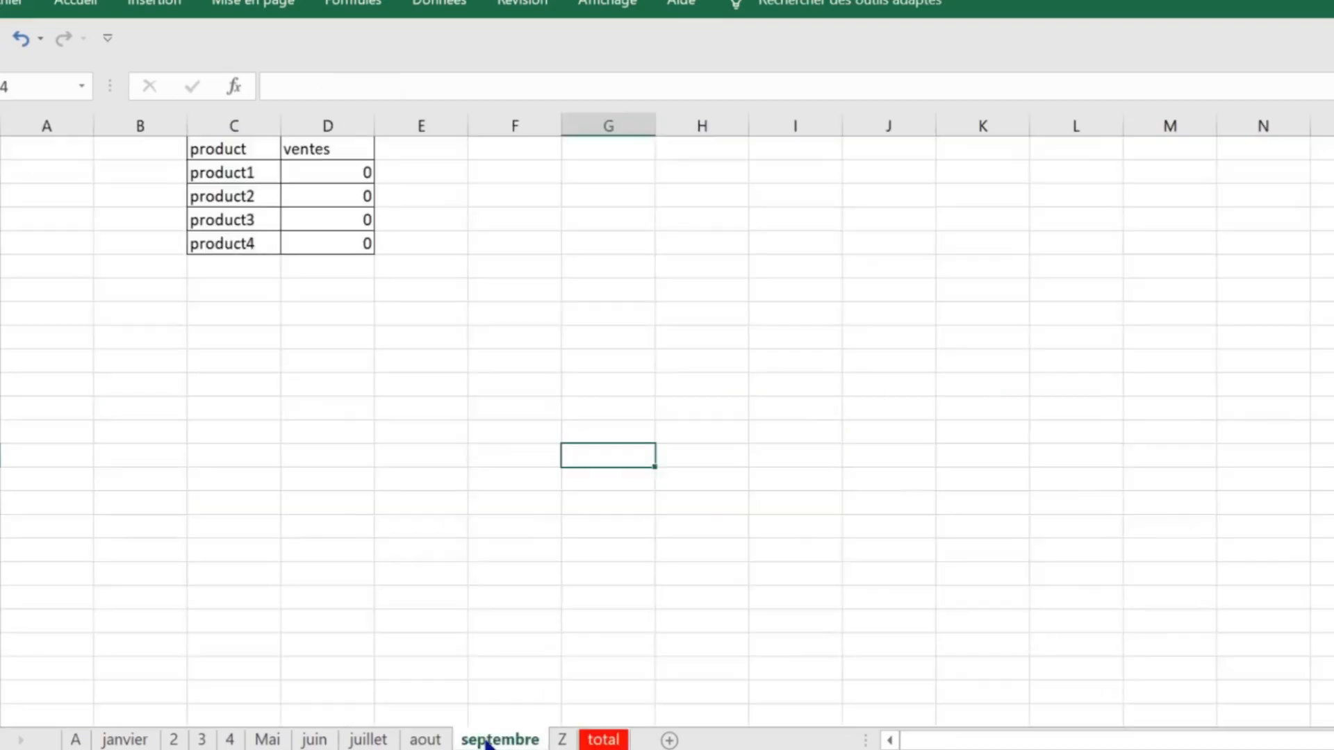
{"action": "left_click", "coordinate": [330, 174]}
{"action": "type", "text": "2000"}
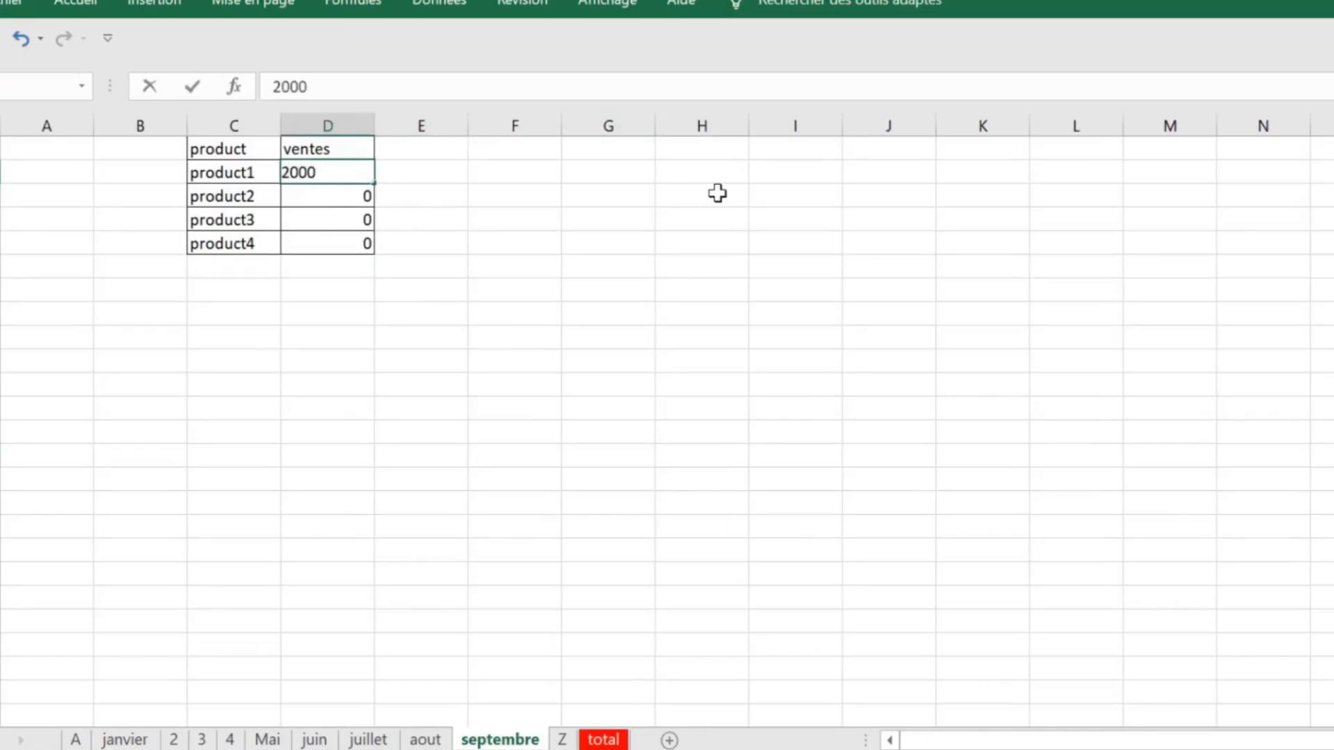
{"action": "key", "text": "Return"}
{"action": "type", "text": "2542"}
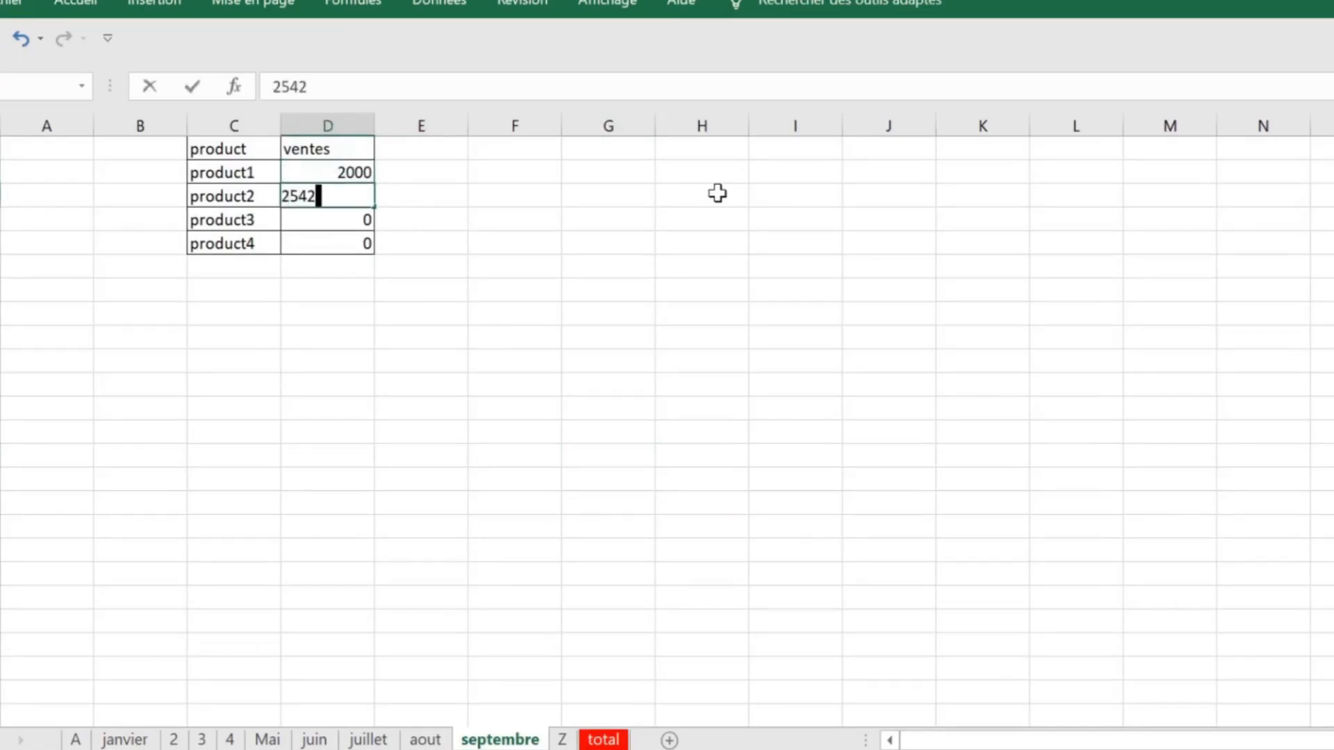
{"action": "key", "text": "Return"}
{"action": "type", "text": "8787"}
{"action": "key", "text": "Return"}
{"action": "type", "text": "9865"}
{"action": "key", "text": "Return"}
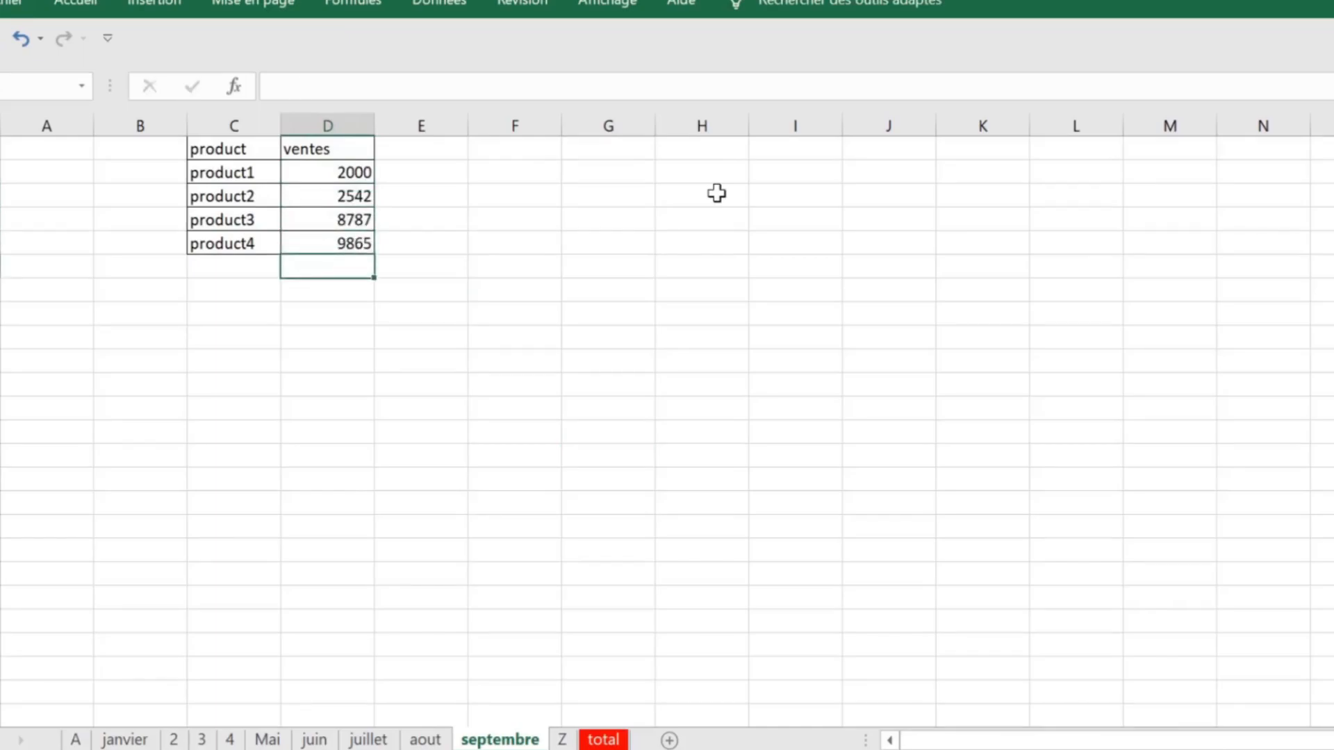
{"action": "left_click", "coordinate": [603, 739]}
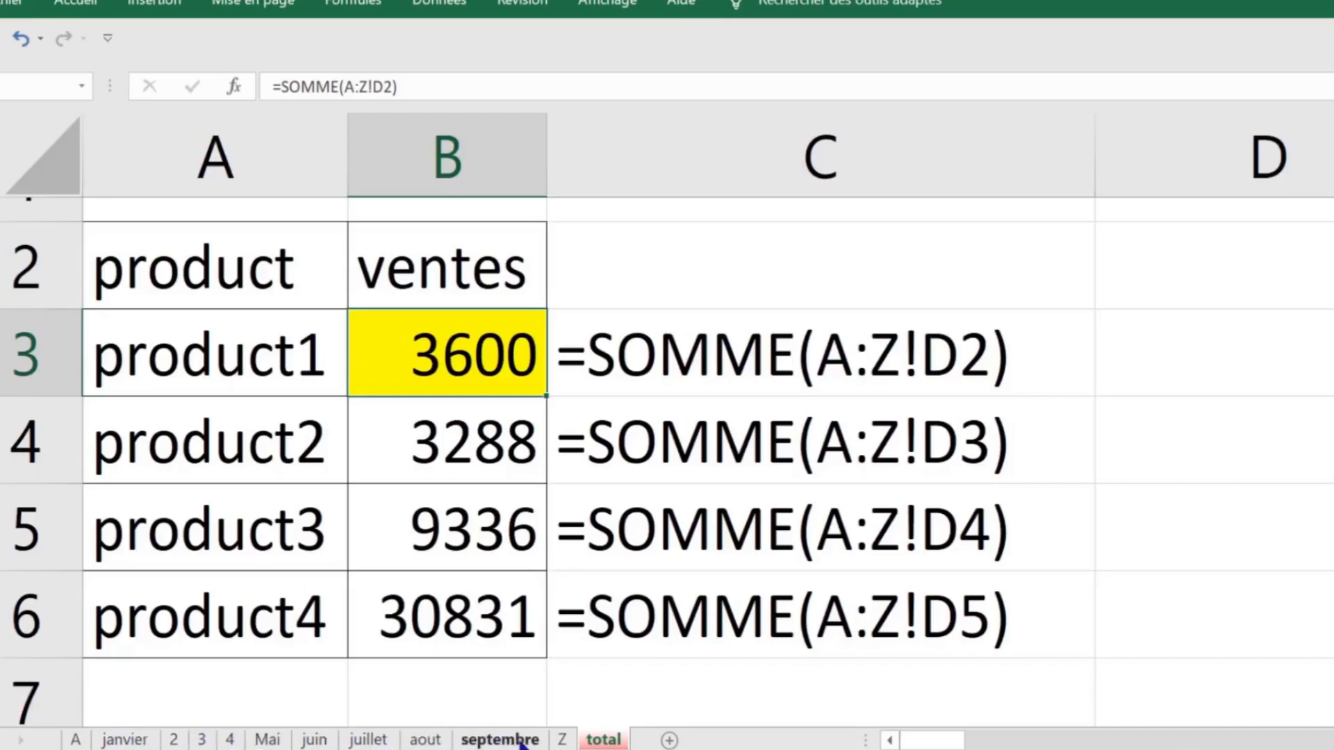
Review the ventes tables in sheets 2, 3, 4, Mai and juin to compare their layout.
{"action": "left_click", "coordinate": [175, 740]}
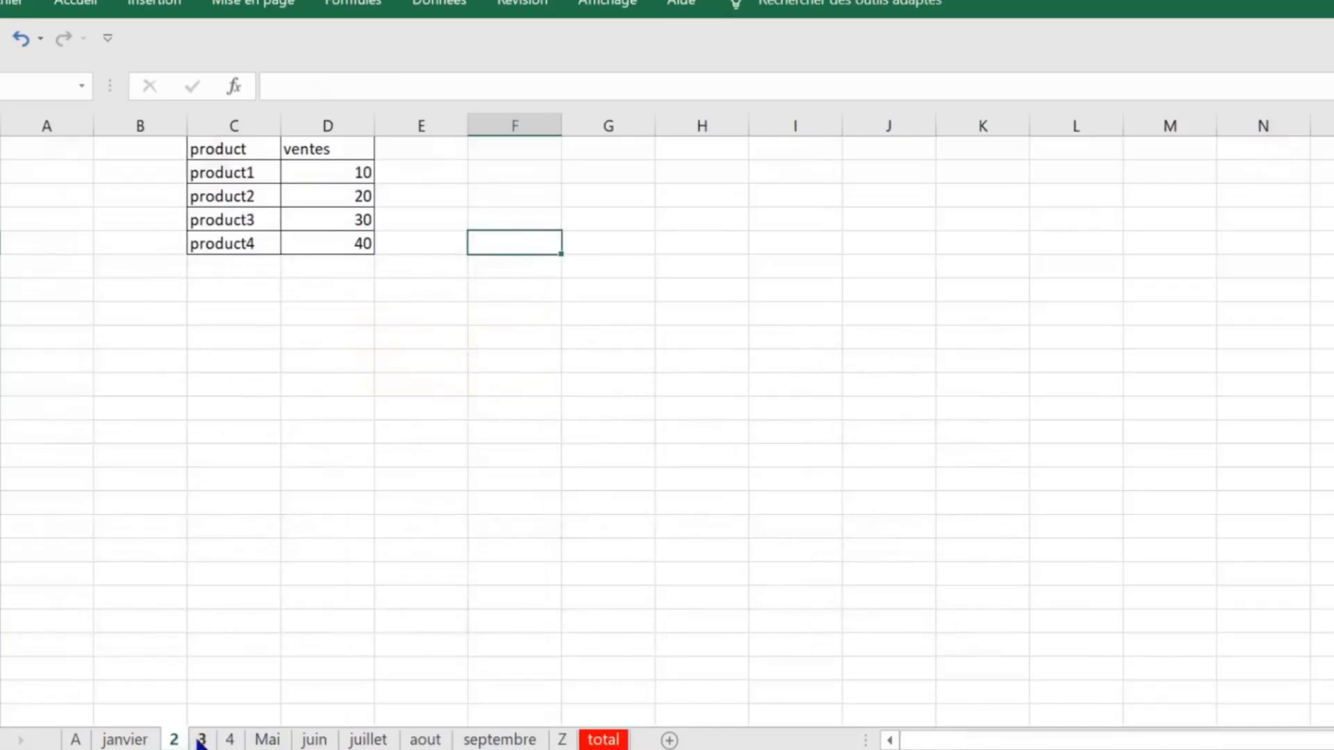
{"action": "left_click", "coordinate": [201, 740]}
{"action": "left_click", "coordinate": [230, 740]}
{"action": "left_click", "coordinate": [174, 741]}
{"action": "left_click", "coordinate": [201, 740]}
{"action": "left_click", "coordinate": [229, 740]}
{"action": "left_click", "coordinate": [267, 741]}
{"action": "left_click", "coordinate": [314, 741]}
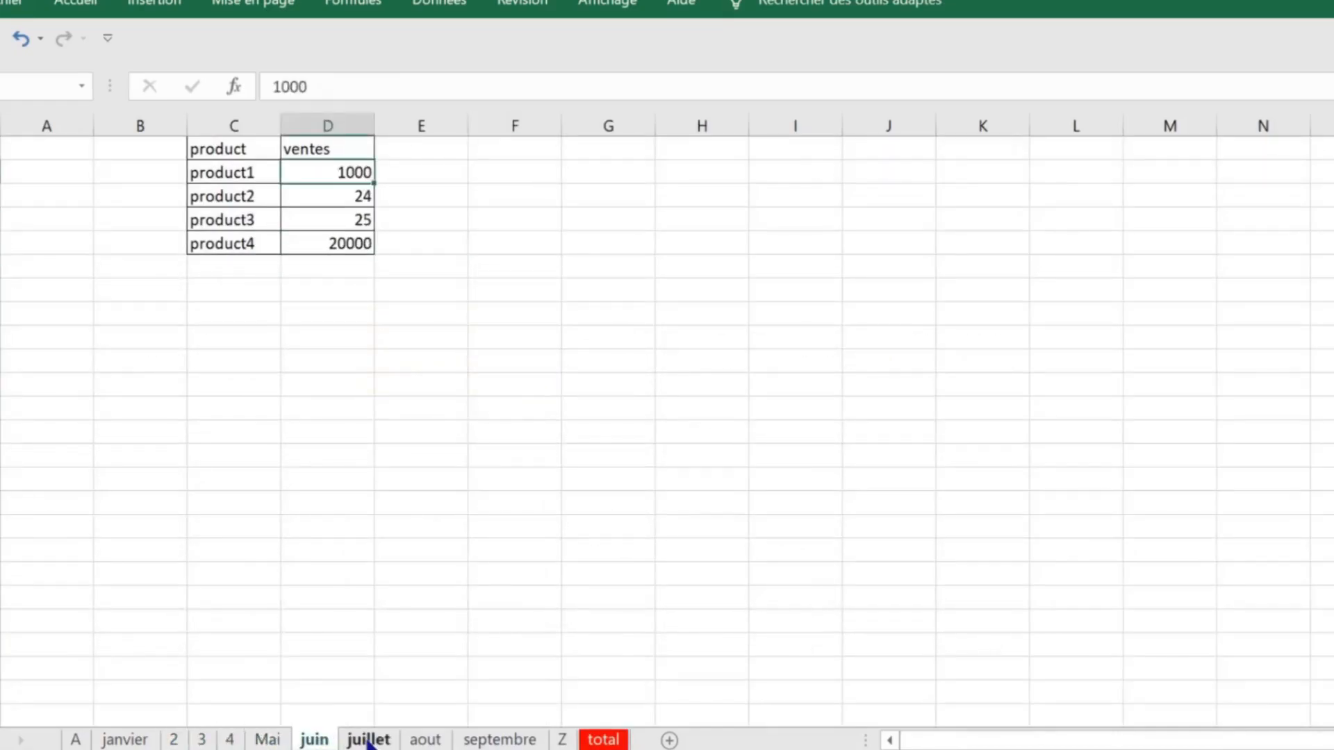
Examine the order of product1 through product4 in the juillet sheet's table.
{"action": "left_click", "coordinate": [368, 741]}
{"action": "left_click", "coordinate": [246, 178]}
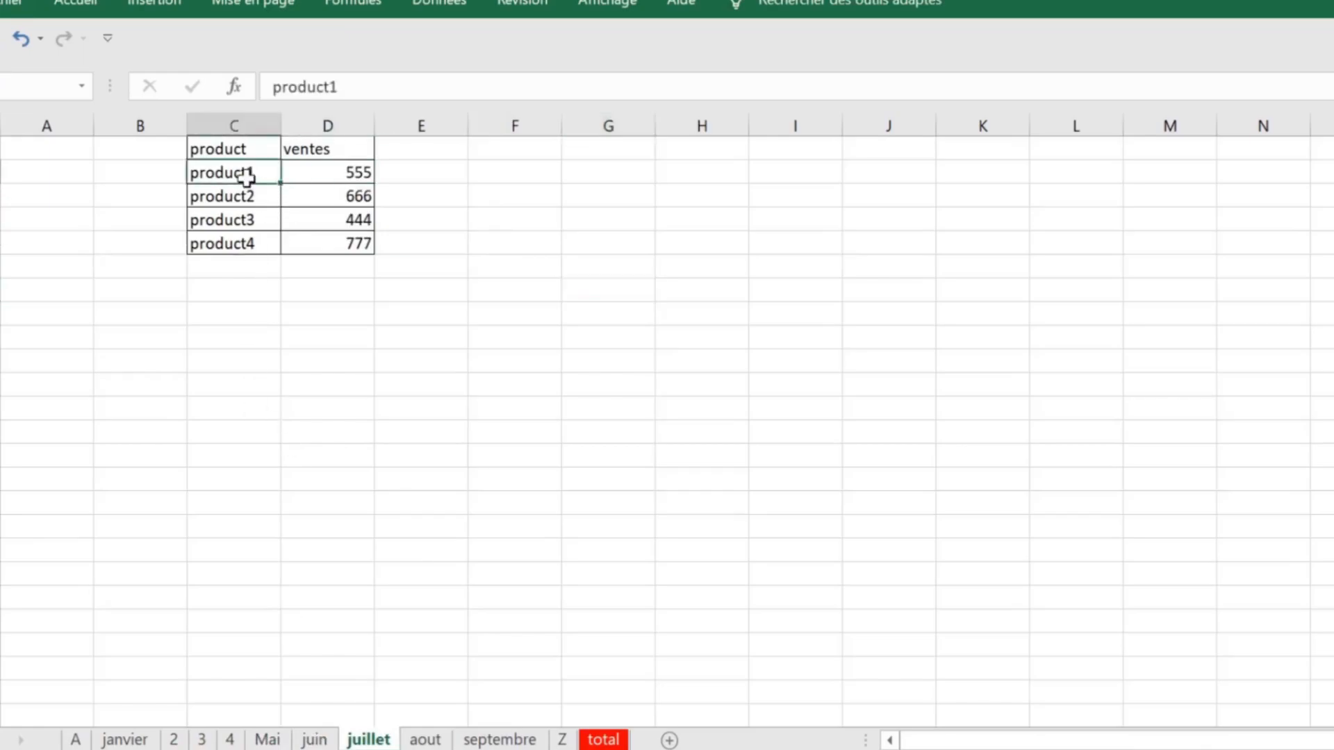
{"action": "left_click", "coordinate": [246, 197]}
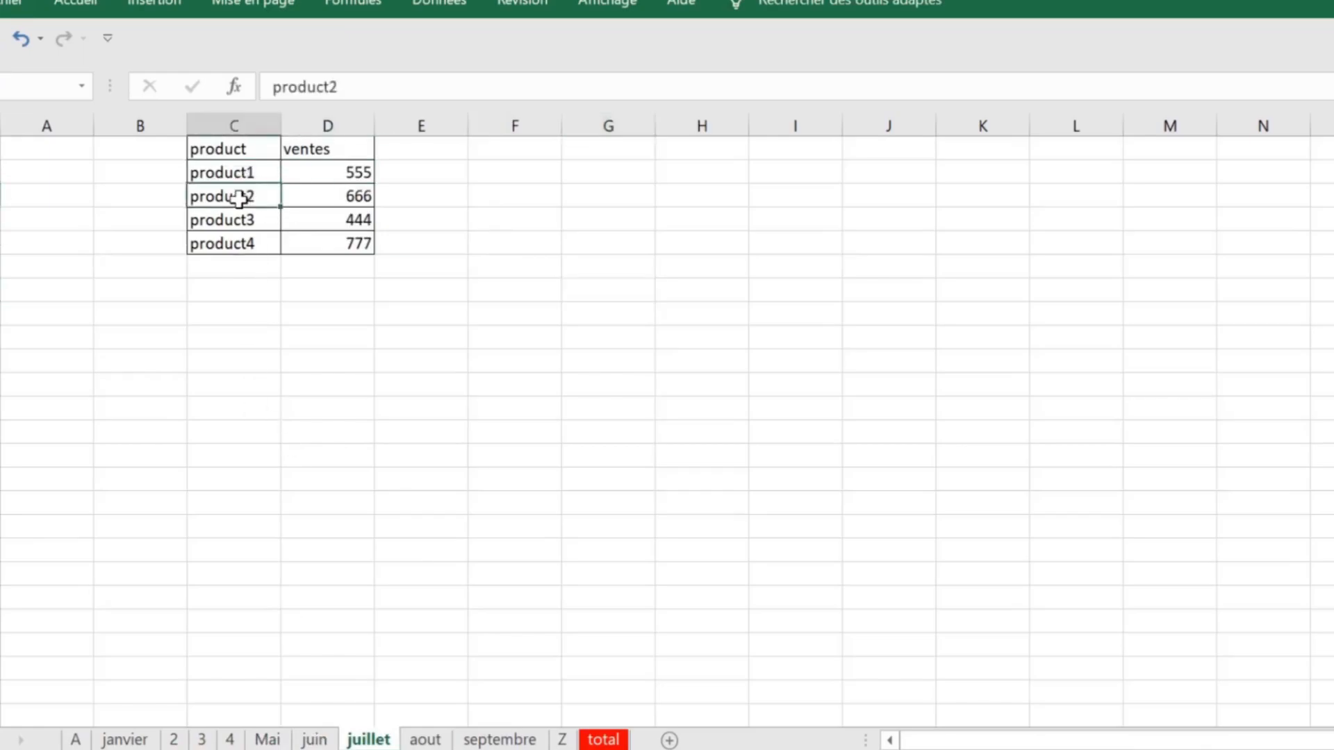
{"action": "left_click", "coordinate": [235, 219]}
{"action": "left_click", "coordinate": [238, 243]}
{"action": "left_click", "coordinate": [238, 310]}
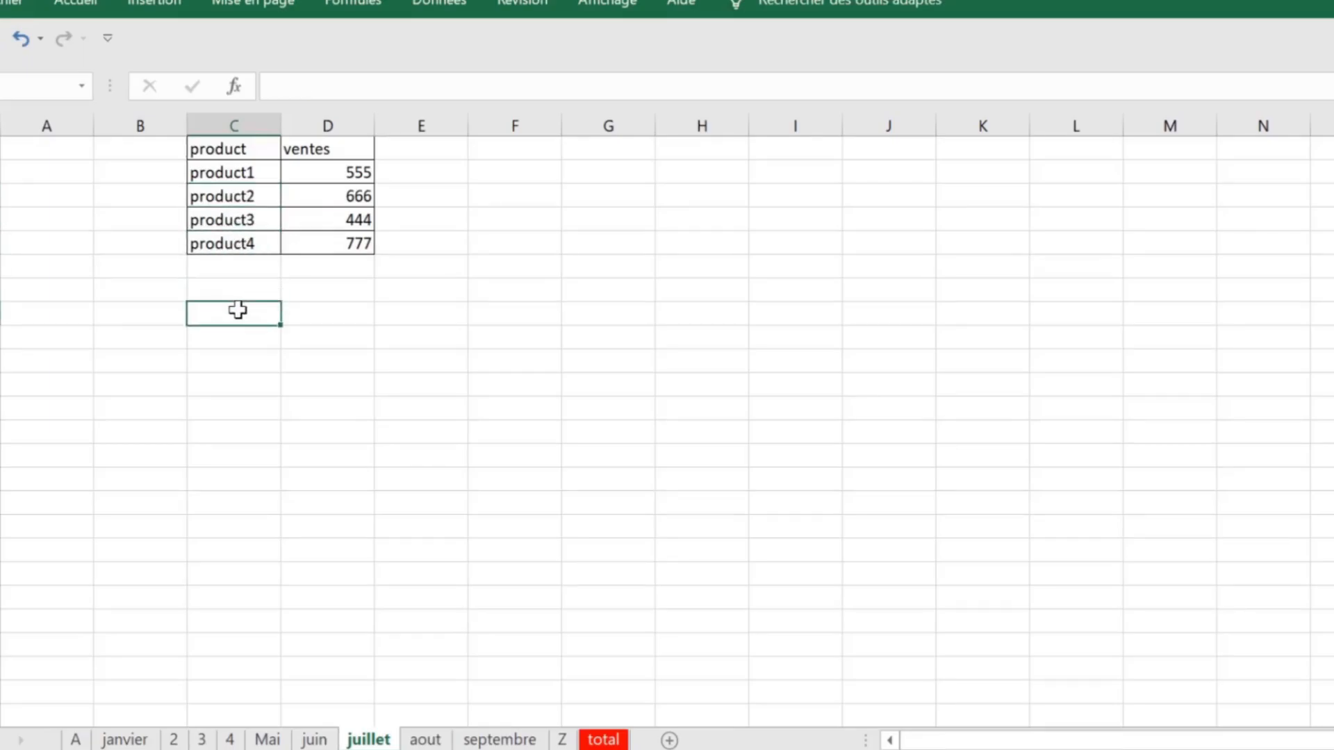
{"action": "left_click", "coordinate": [319, 389]}
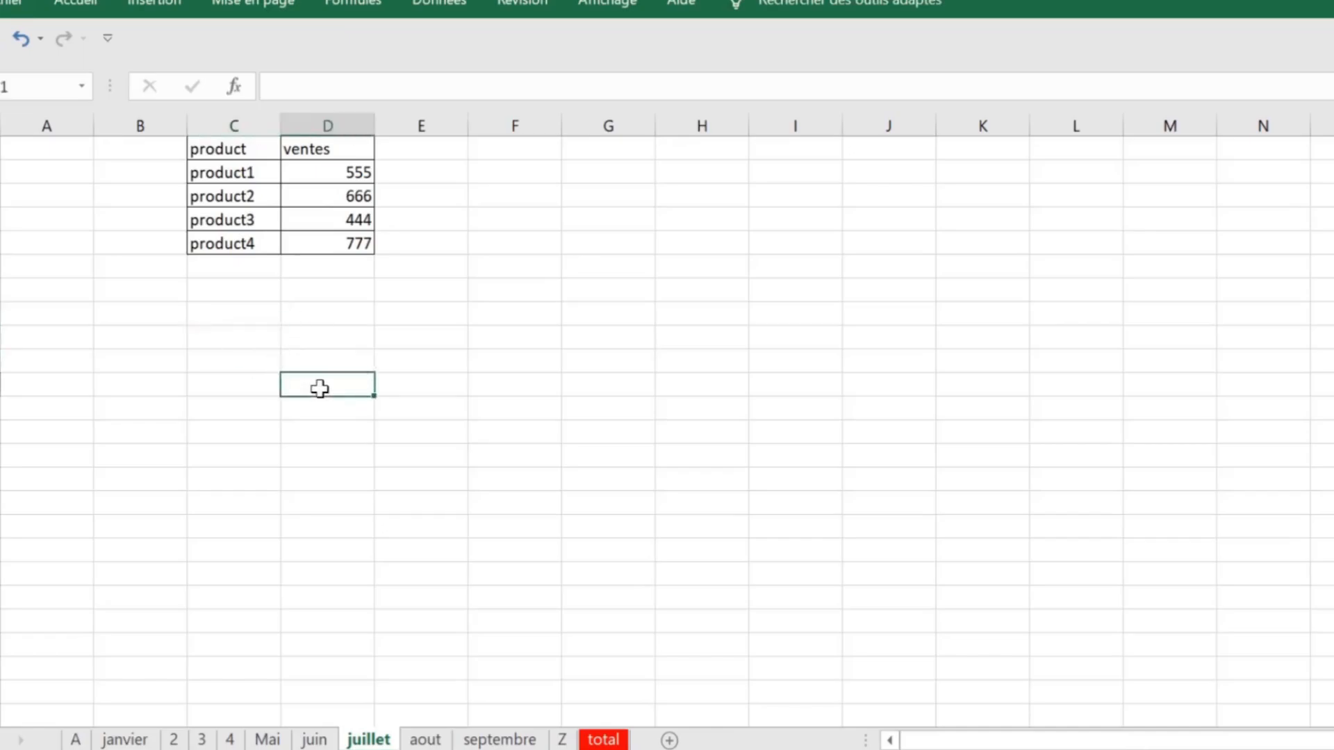
{"action": "left_click", "coordinate": [549, 381]}
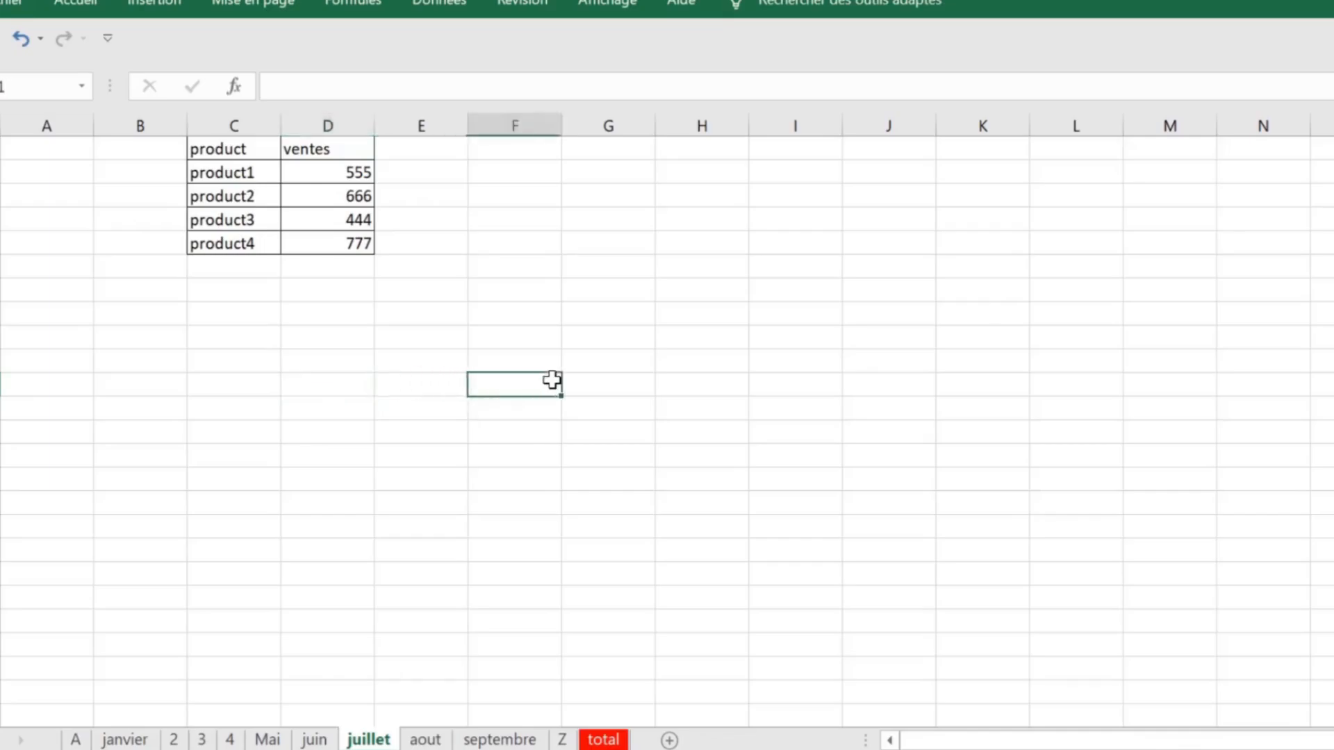
Review boundary sheets A and Z, the formulas in the total sheet, and the juillet and aout tables.
{"action": "left_click", "coordinate": [77, 740]}
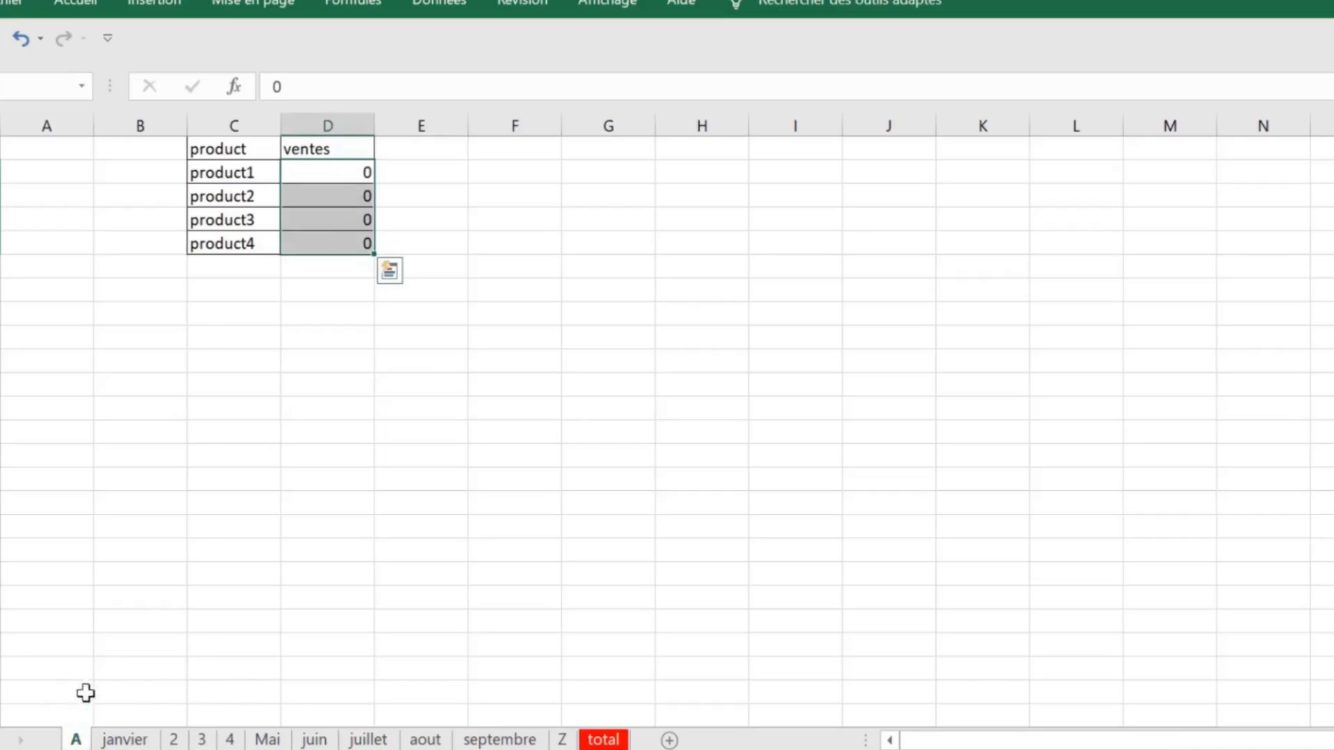
{"action": "left_click", "coordinate": [563, 740]}
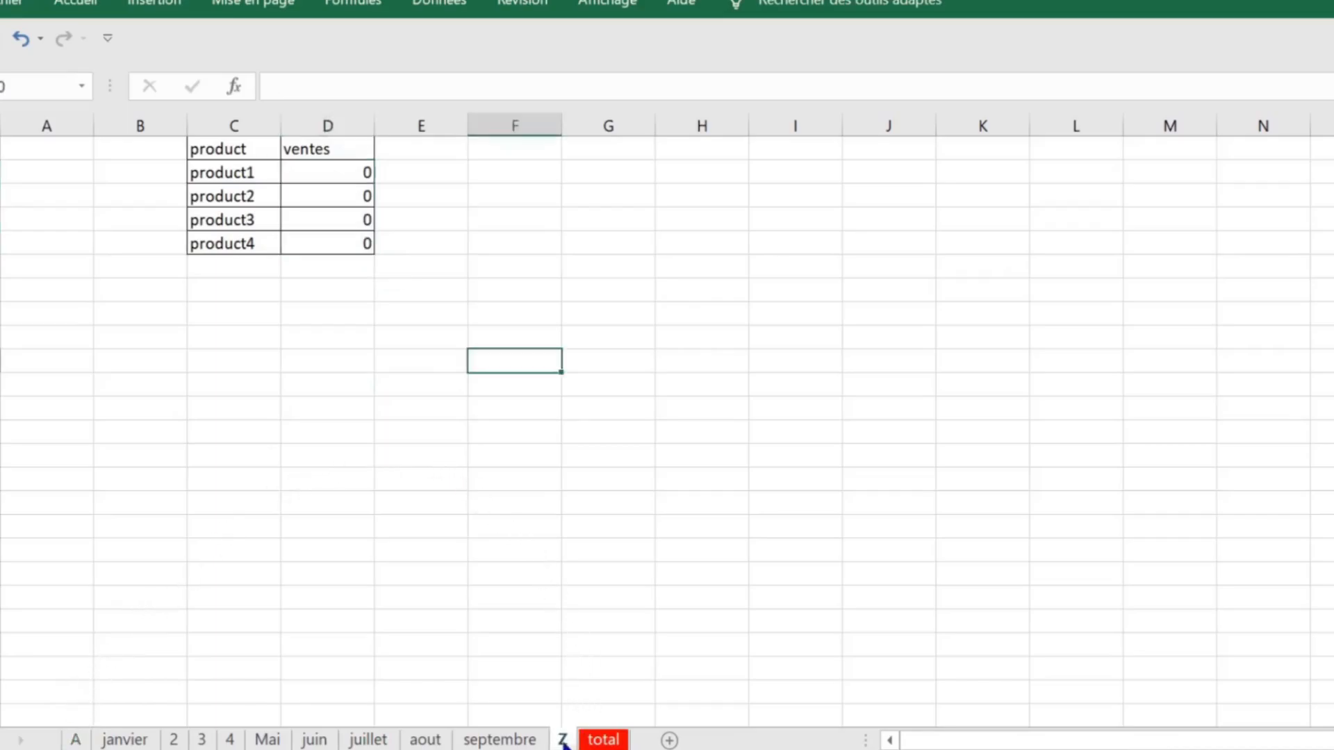
{"action": "key", "text": "ctrl+Page_Down"}
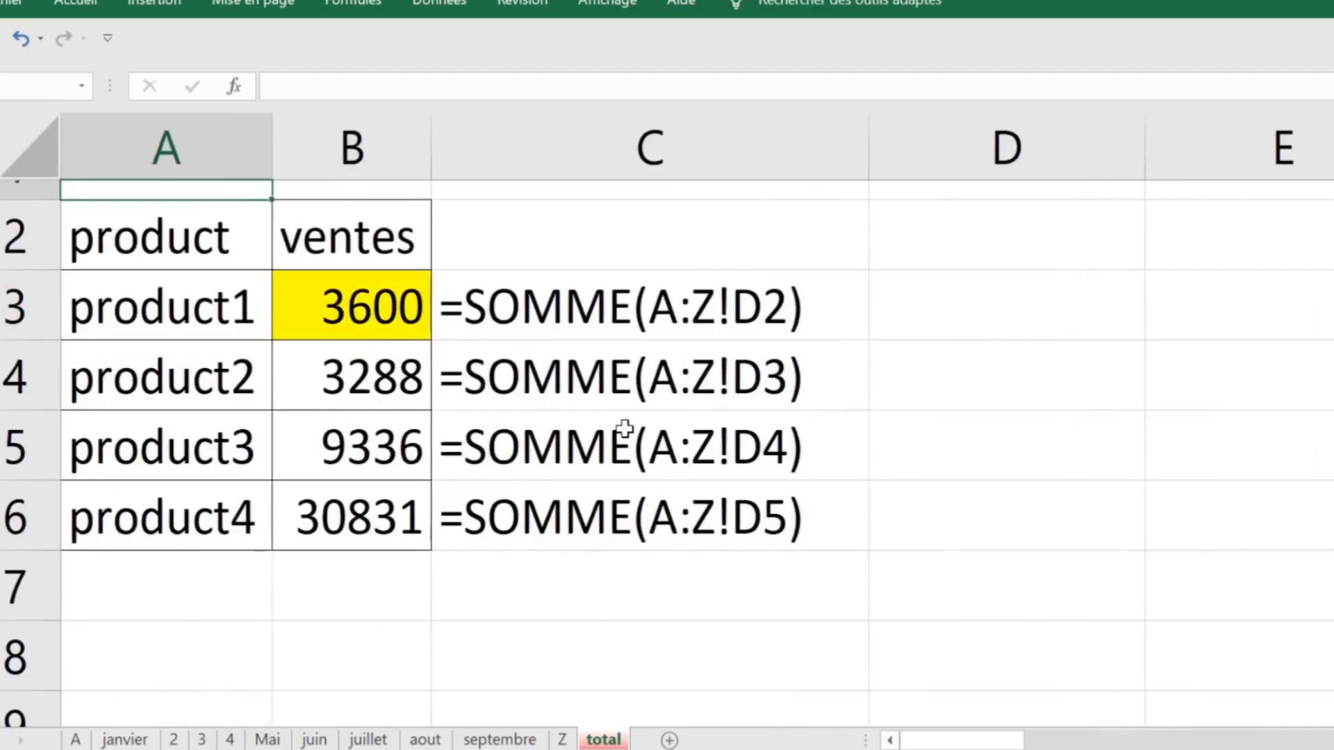
{"action": "left_click", "coordinate": [366, 740]}
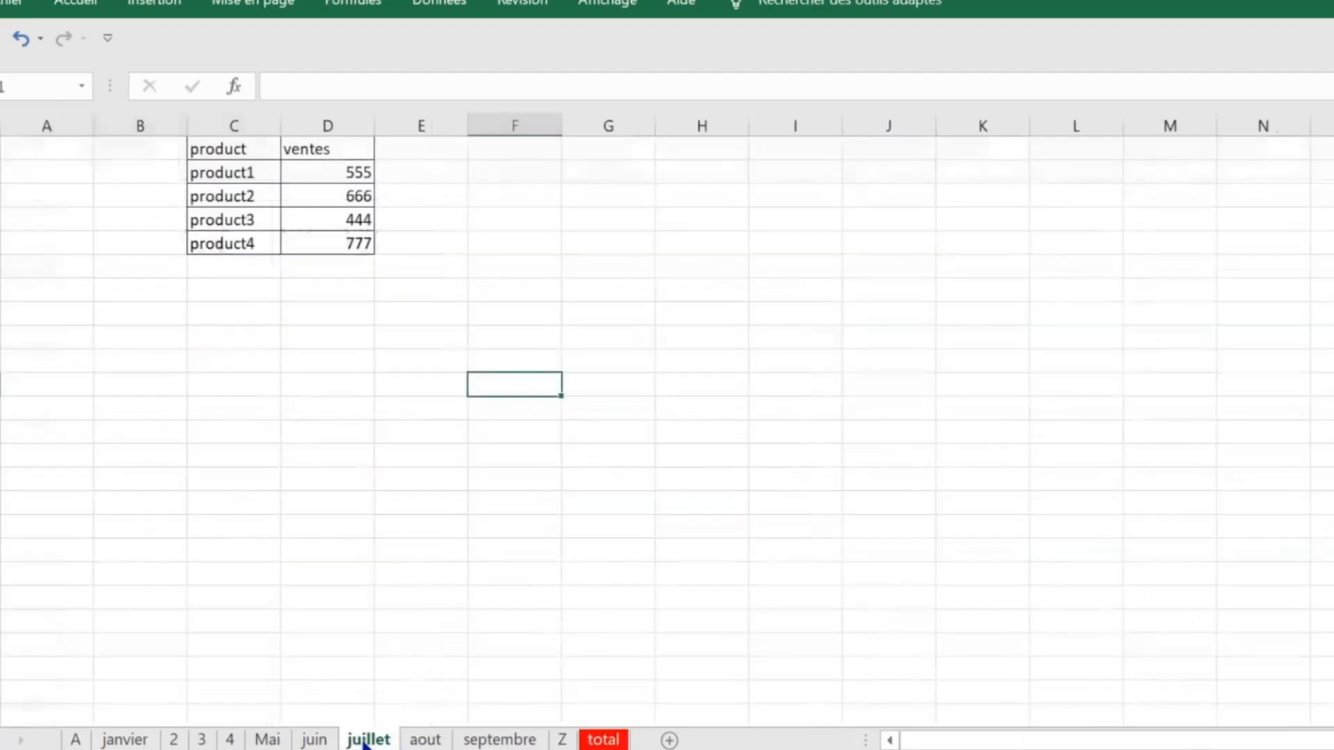
{"action": "left_click", "coordinate": [425, 741]}
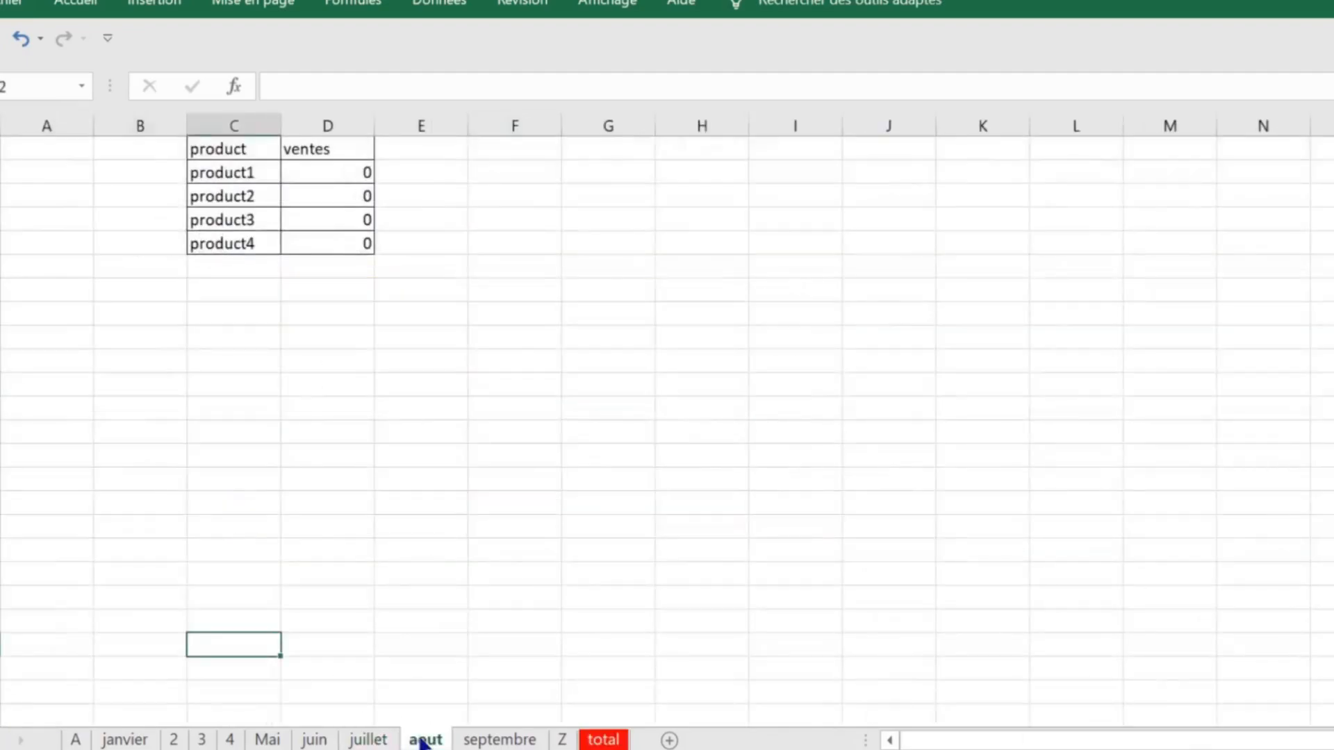
Set product1's ventes in the juin sheet to 0 and check product1's sum in the total sheet.
{"action": "left_click", "coordinate": [314, 740]}
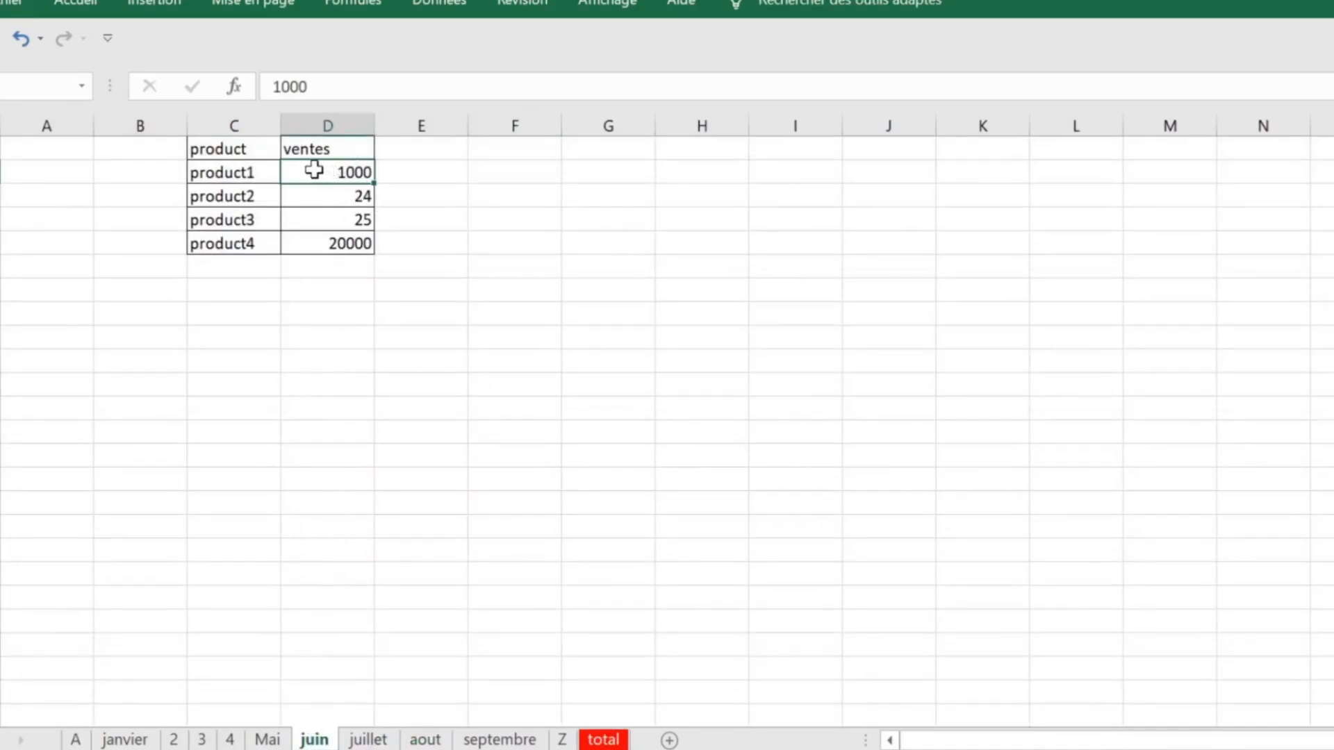
{"action": "type", "text": "0"}
{"action": "left_click", "coordinate": [511, 309]}
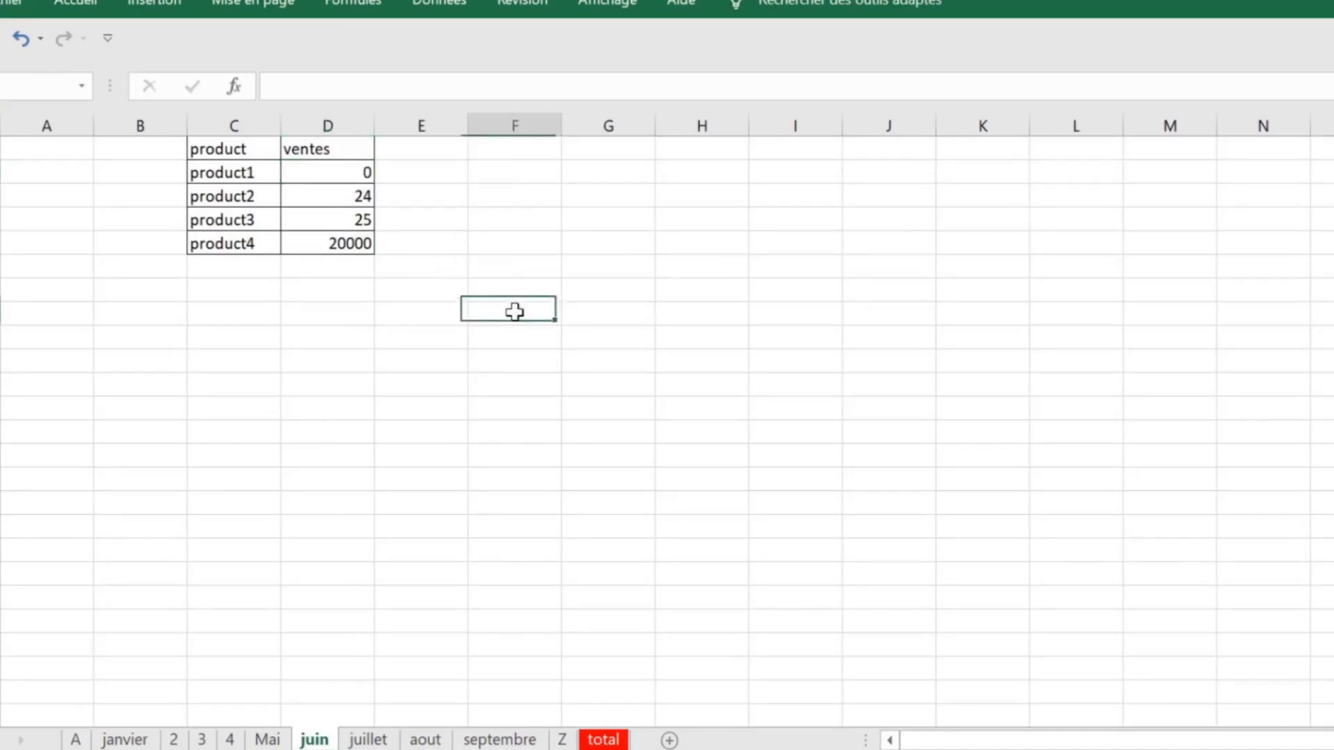
{"action": "left_click", "coordinate": [615, 740]}
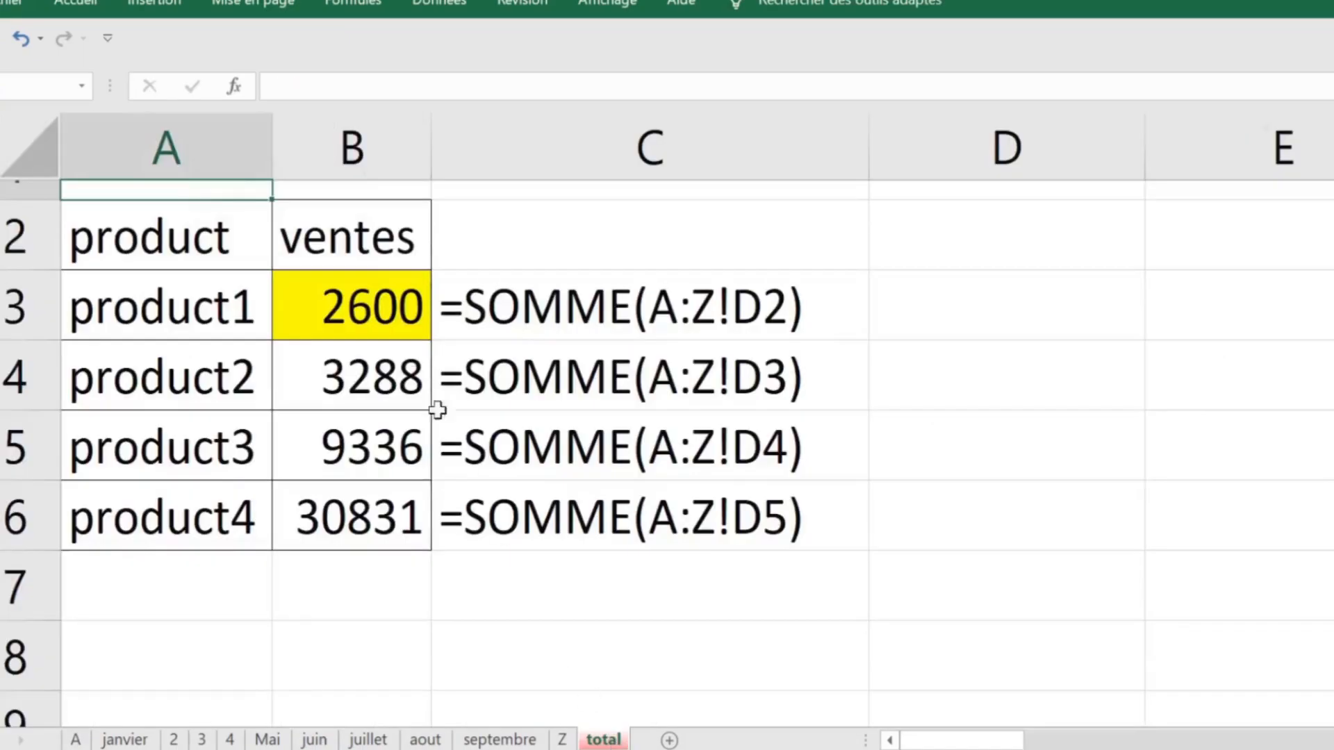
{"action": "left_click", "coordinate": [354, 323]}
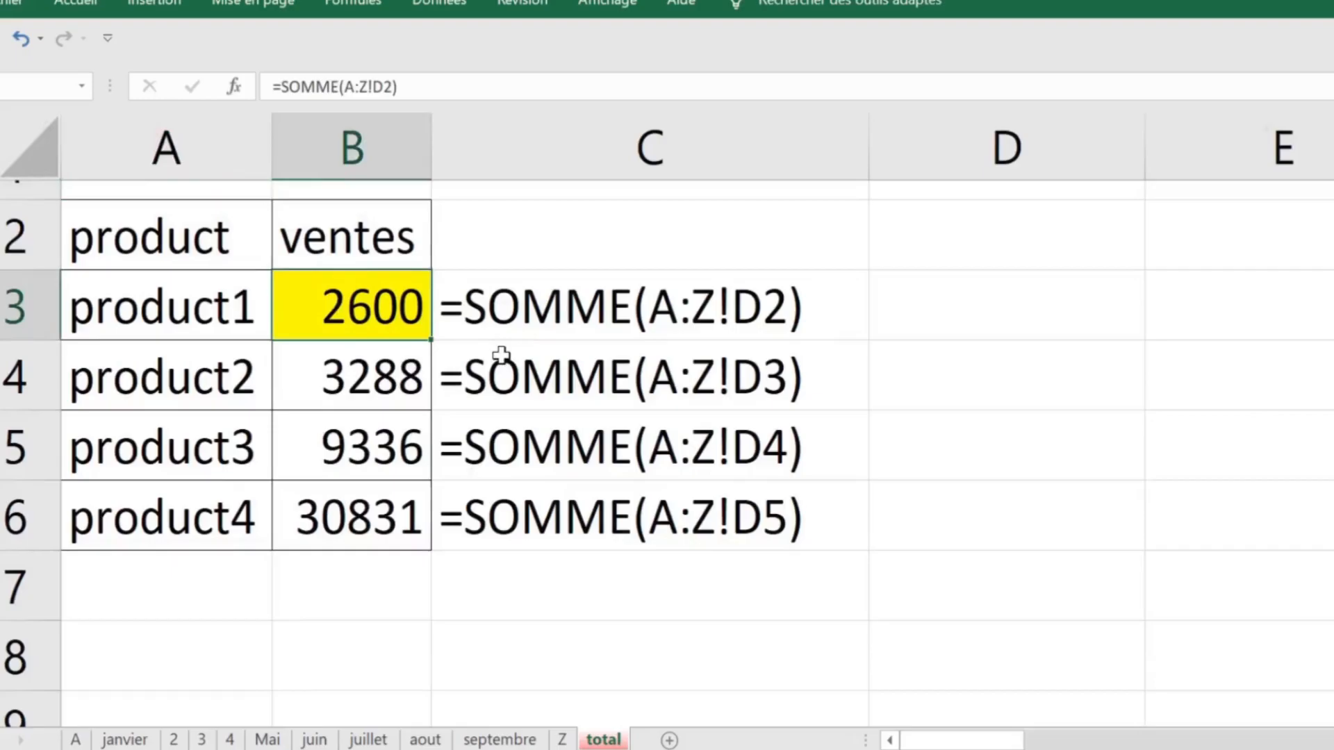